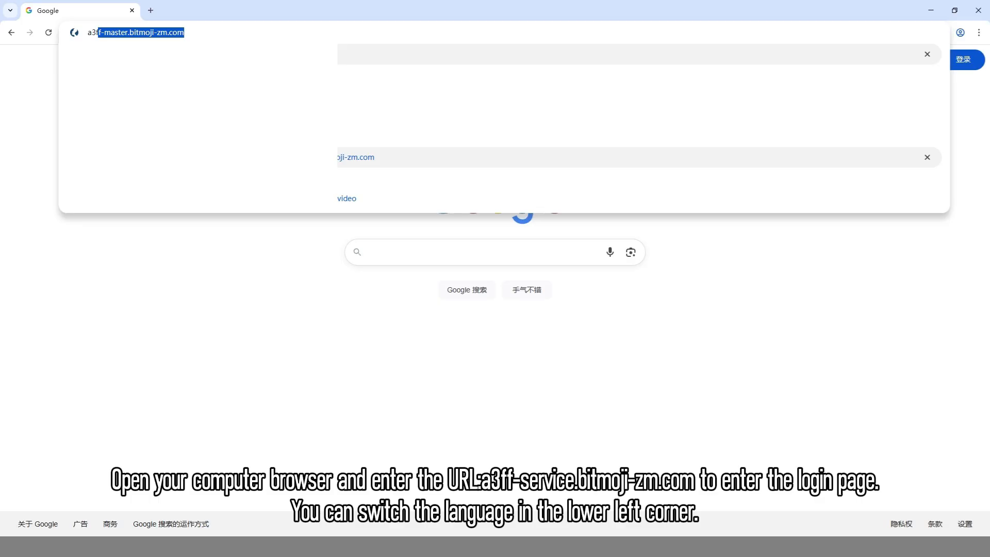
Open the a3ff-service.bitmoji-zm.com login page and look through its language options, keeping English.
click(289, 154)
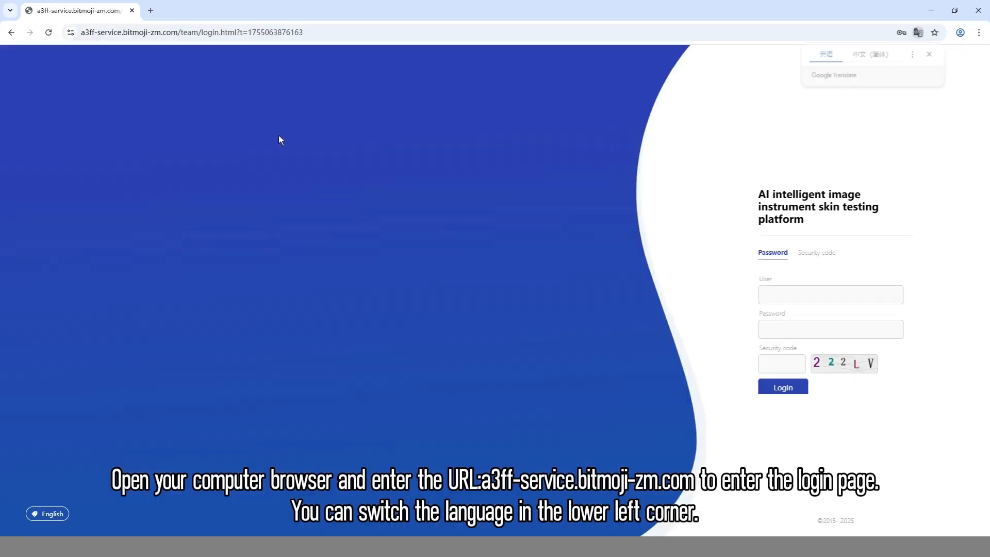
click(931, 53)
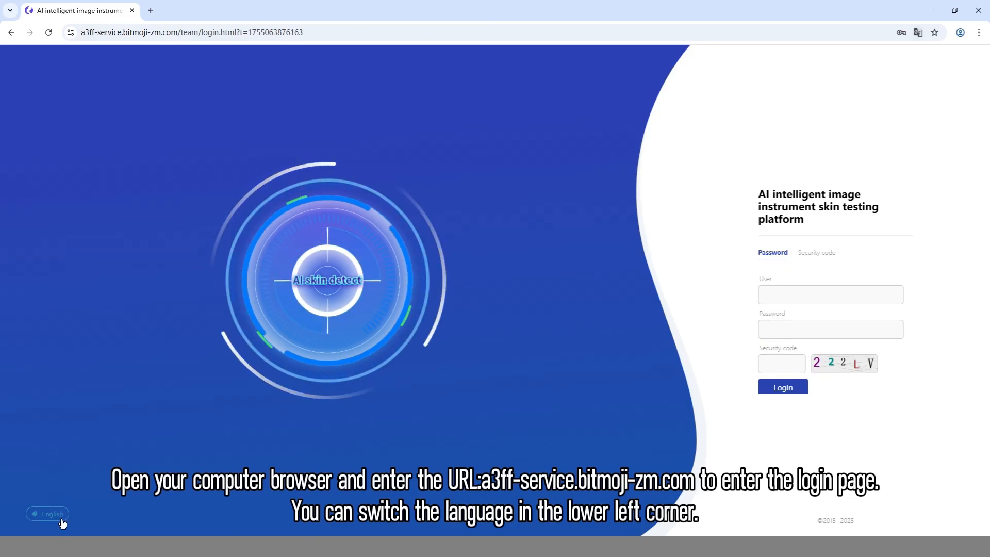
click(52, 515)
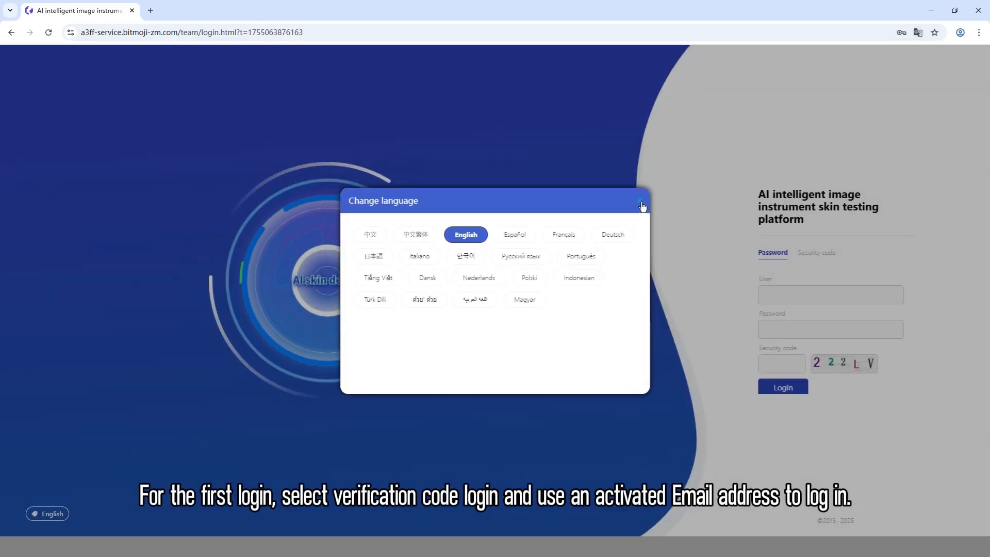
click(639, 201)
Log in by security code: fill in the account e-mail, request a code and enter the security code received.
click(816, 253)
click(846, 295)
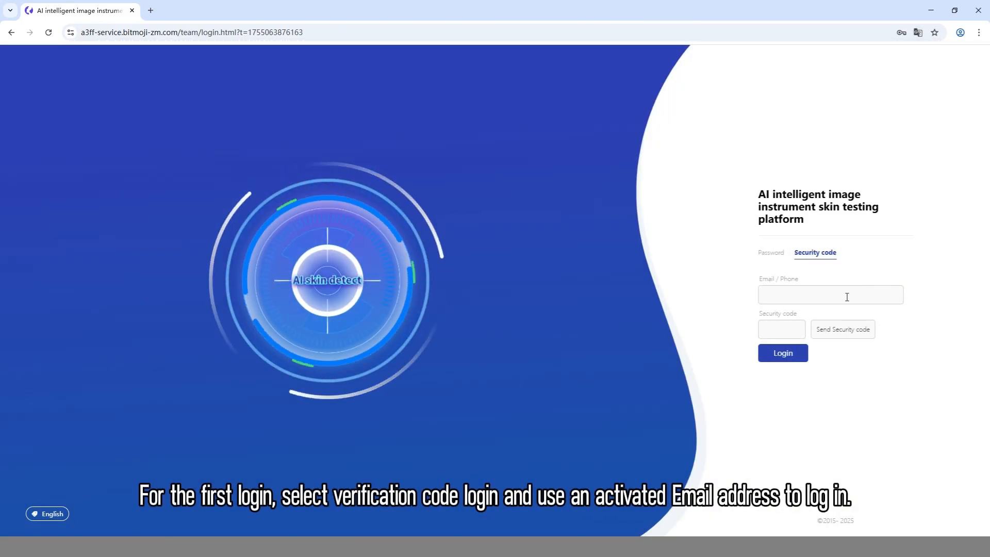
key(ctrl+v)
click(846, 329)
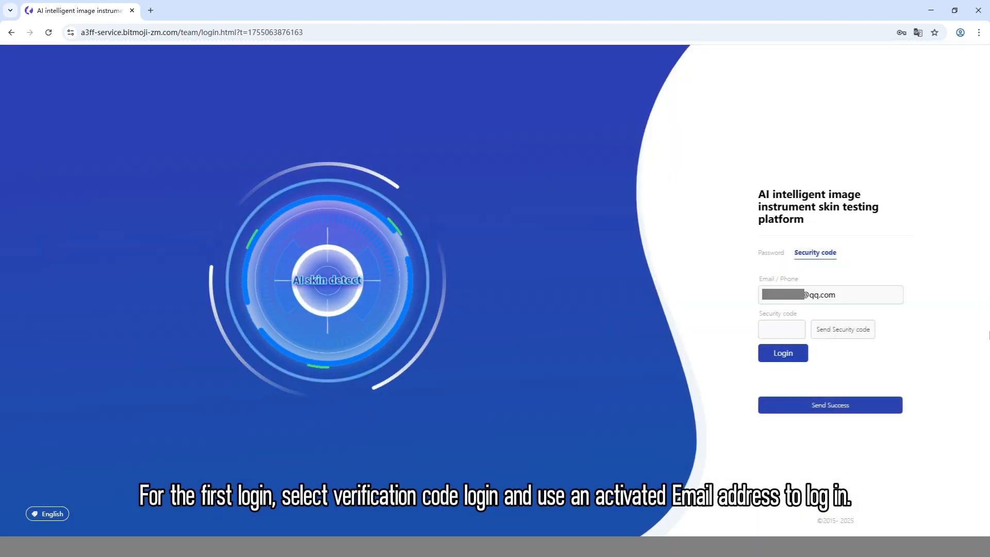
click(782, 329)
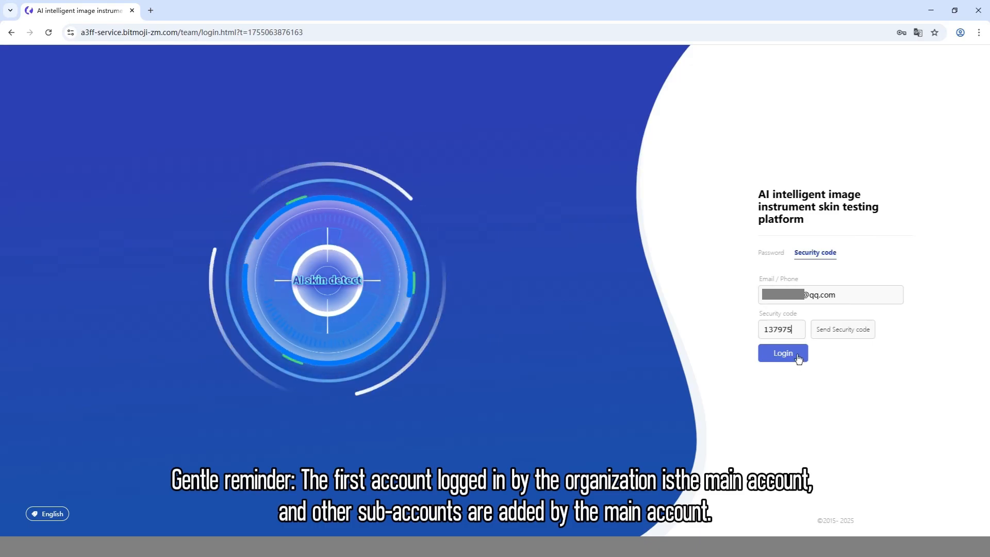
click(801, 354)
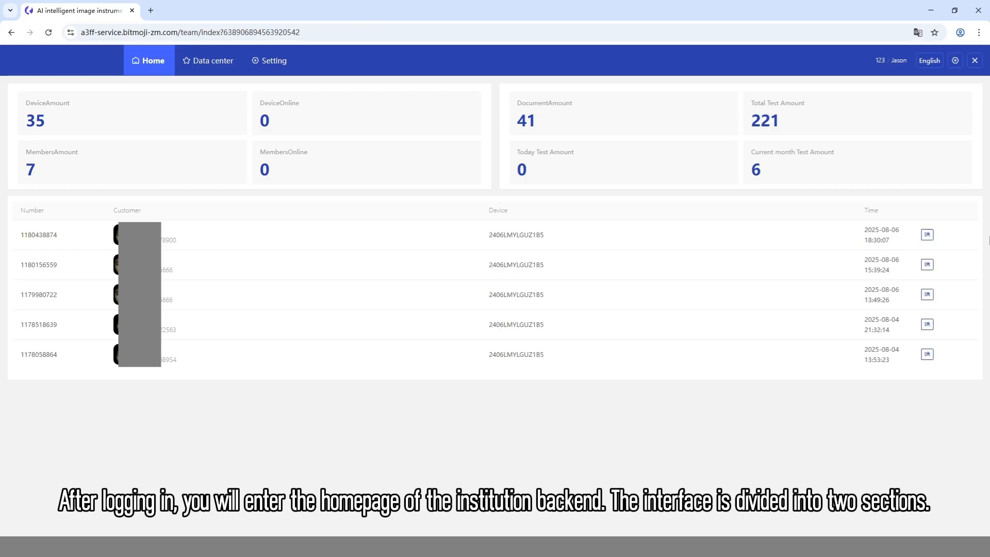
View the account's personal settings and preview the report of the newest test record on the home page.
click(956, 62)
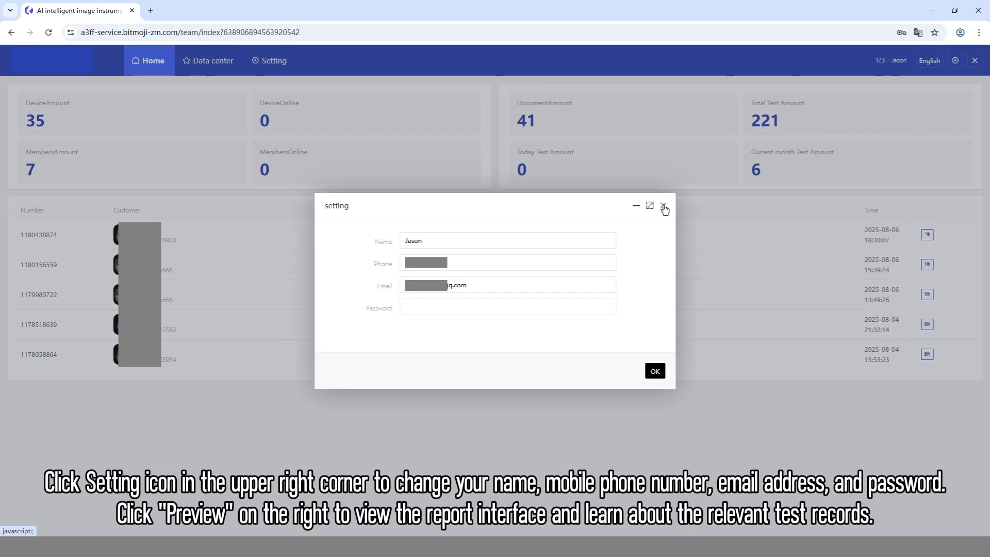
click(663, 205)
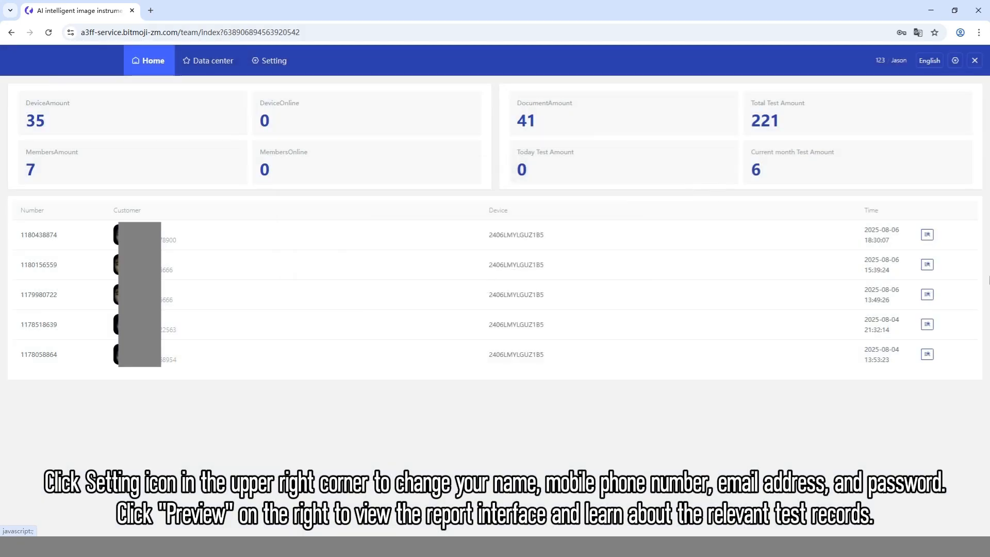
click(926, 236)
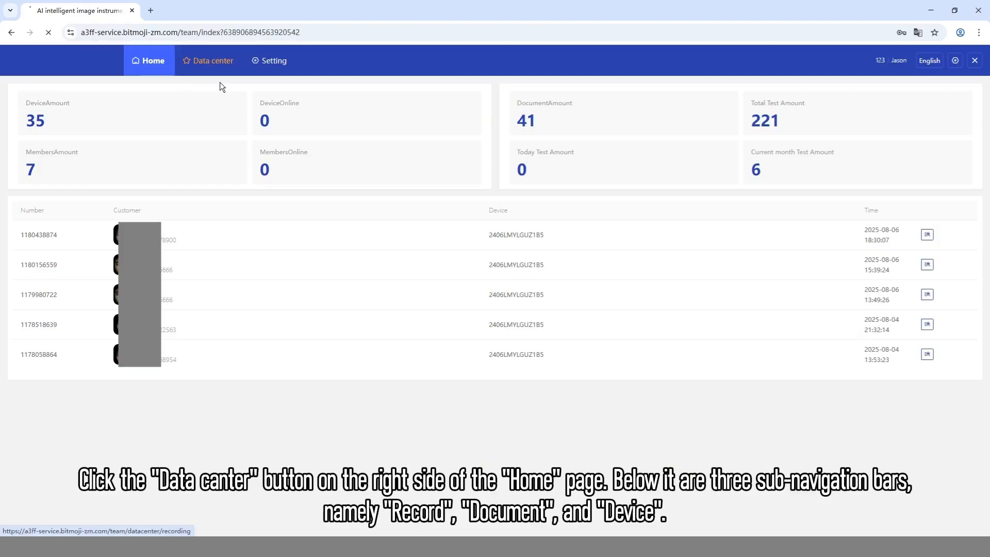
Open the Data center records and check the Group, Department, Customer Number, Time and Keywords filters.
click(212, 63)
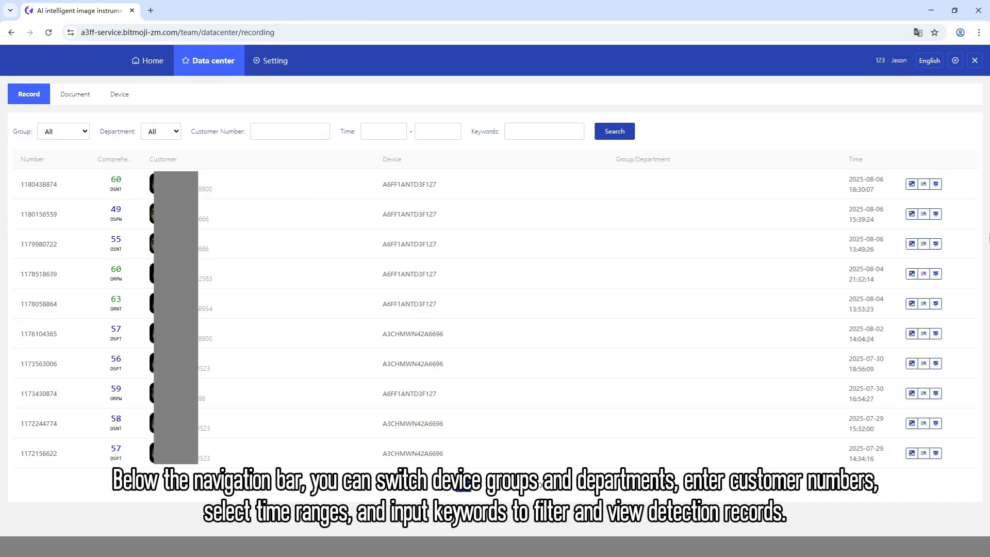
click(84, 131)
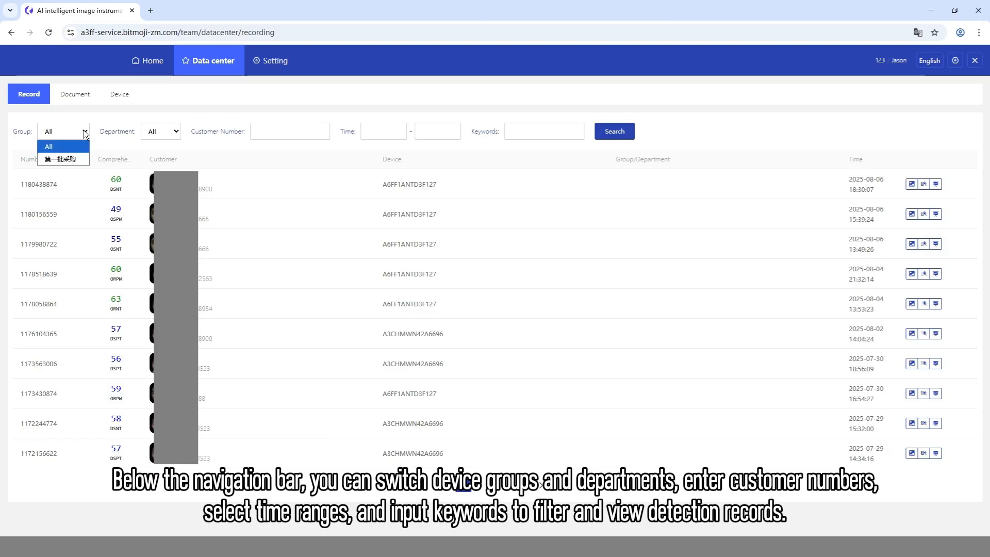
click(84, 130)
click(161, 132)
click(166, 131)
click(262, 135)
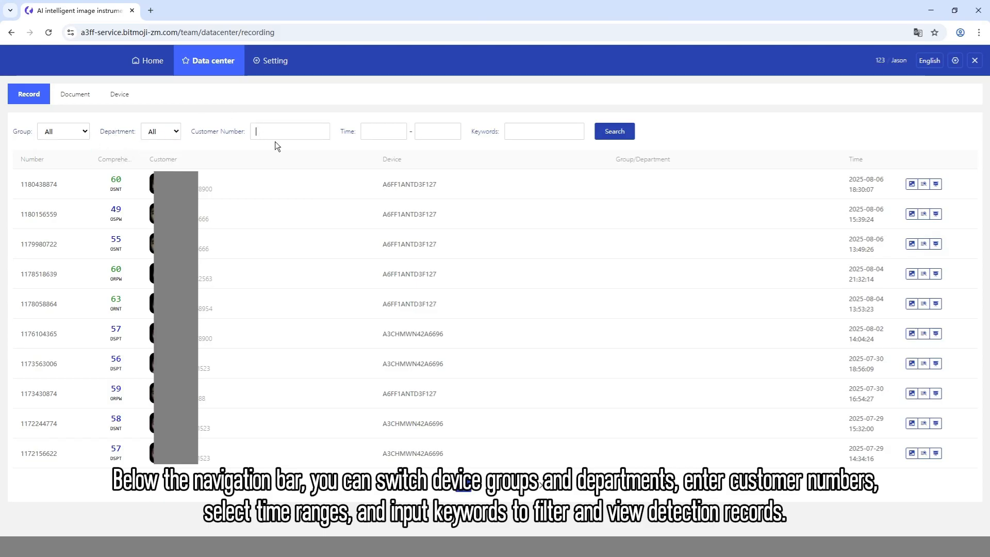
click(368, 134)
click(439, 132)
click(547, 135)
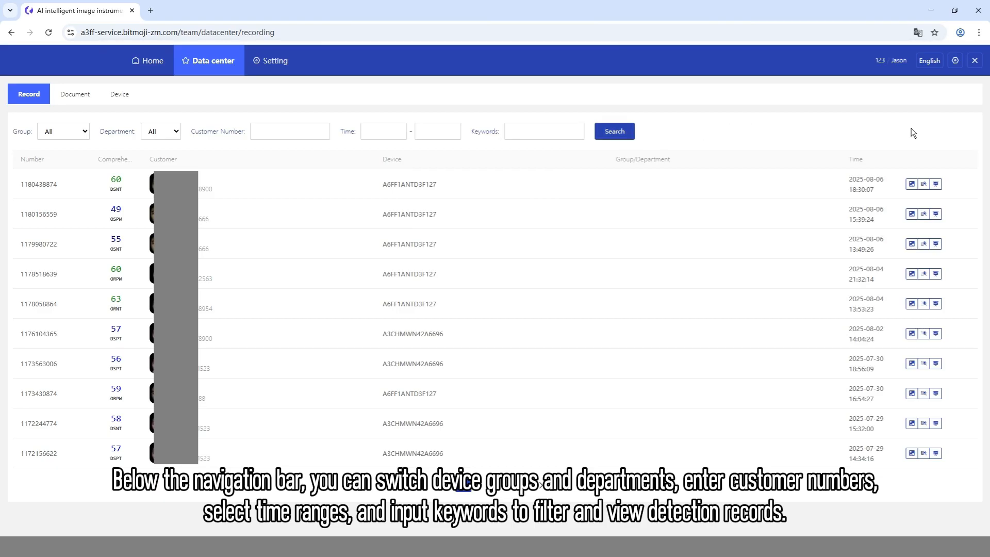
Open the image download for the newest record and select seven images, including the three Moisture bases and Skin BarrierL base.
click(912, 184)
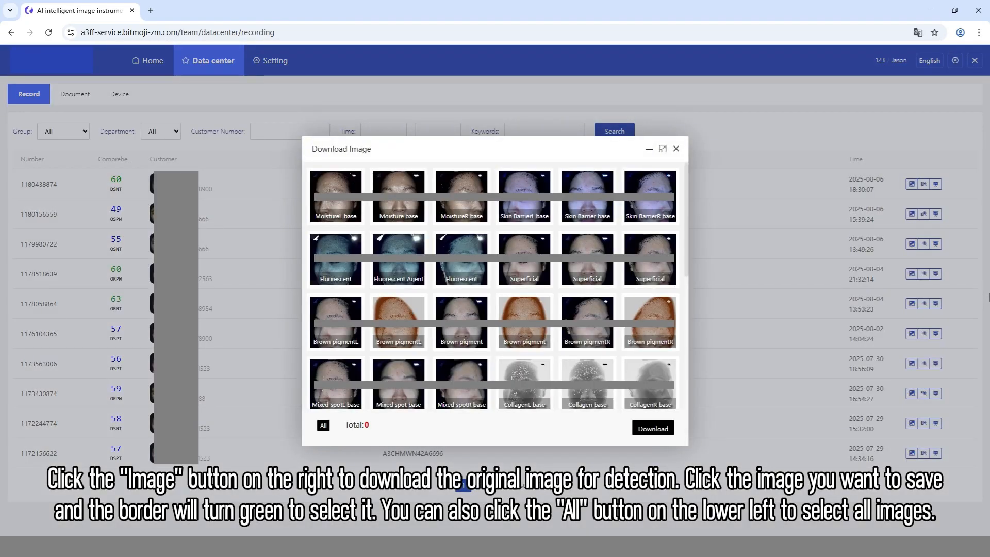
click(335, 210)
click(392, 207)
click(448, 206)
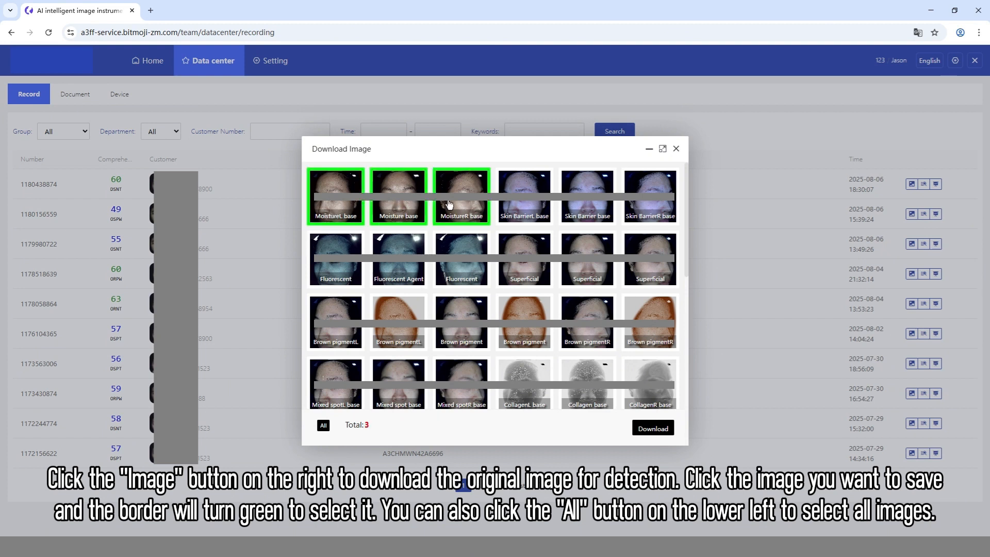
click(536, 208)
click(537, 264)
click(466, 264)
click(466, 314)
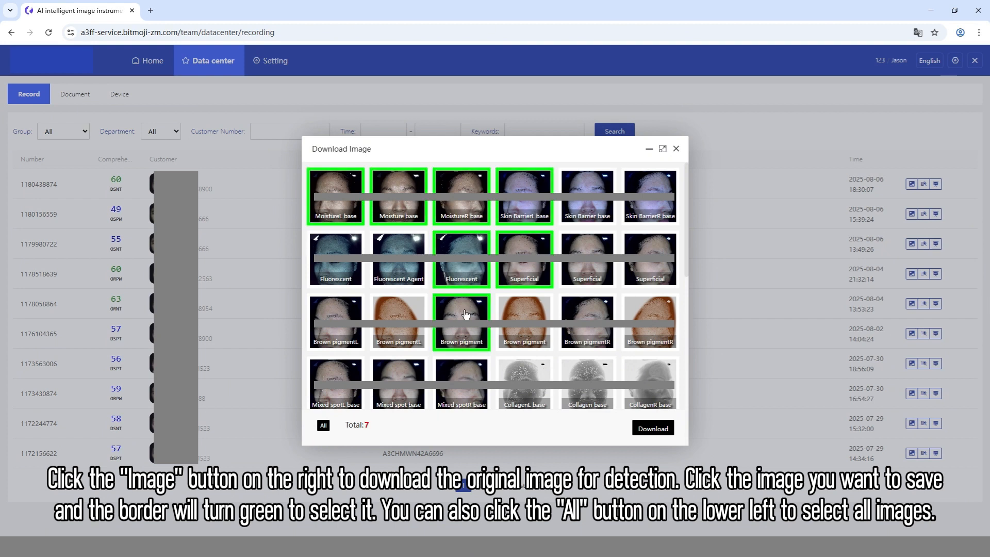
Extend the selection to all of the record's images and download them.
click(324, 425)
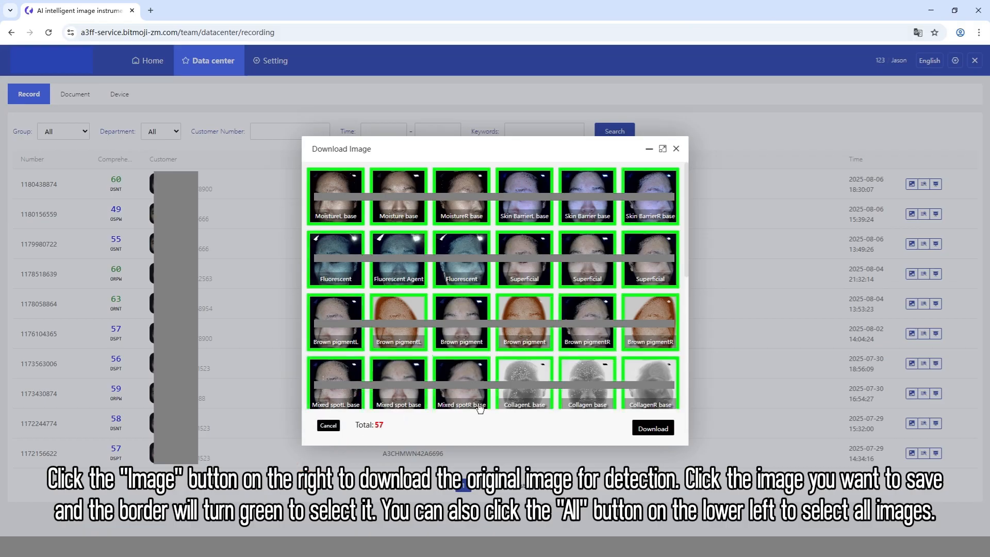
click(653, 429)
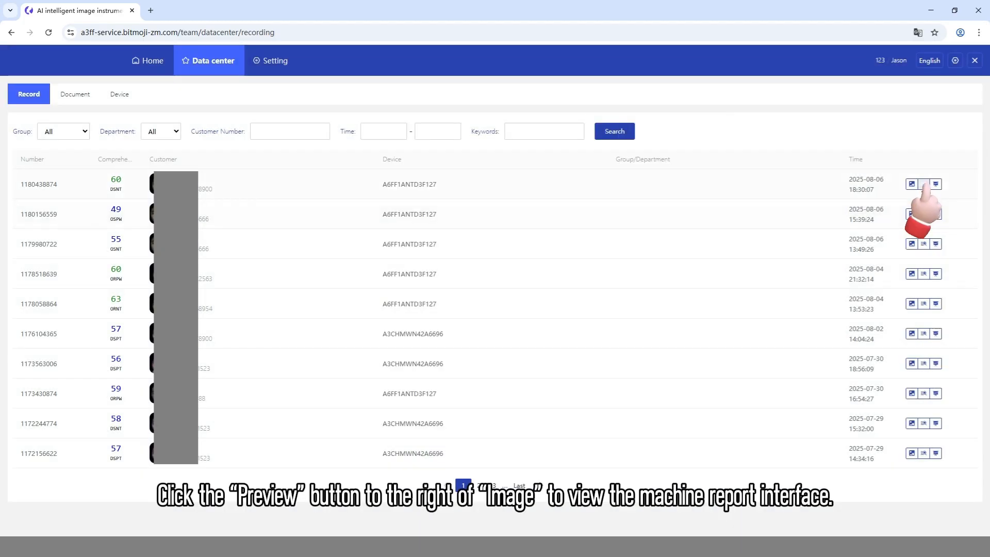
Preview the newest record's report in the Data center and close it again.
click(923, 184)
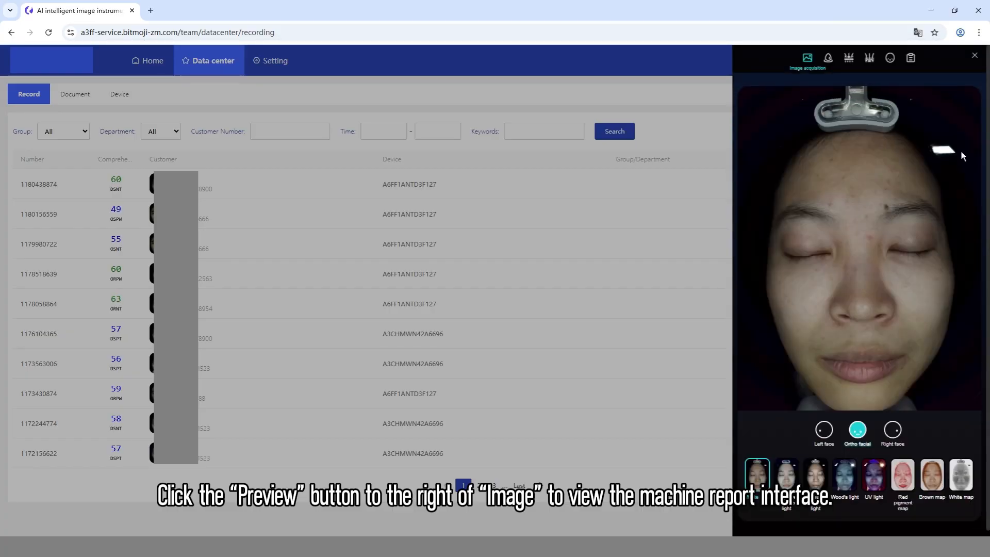
click(973, 56)
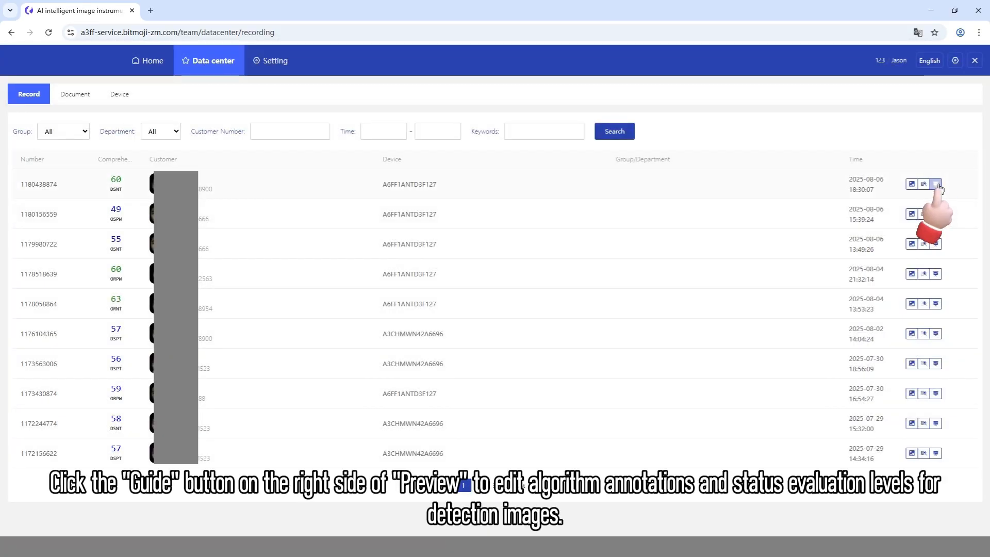
Open the newest record's Guide page on the front-face image and view the Skin Barrier and Superficial pigment indicators before returning to Moisture.
click(939, 184)
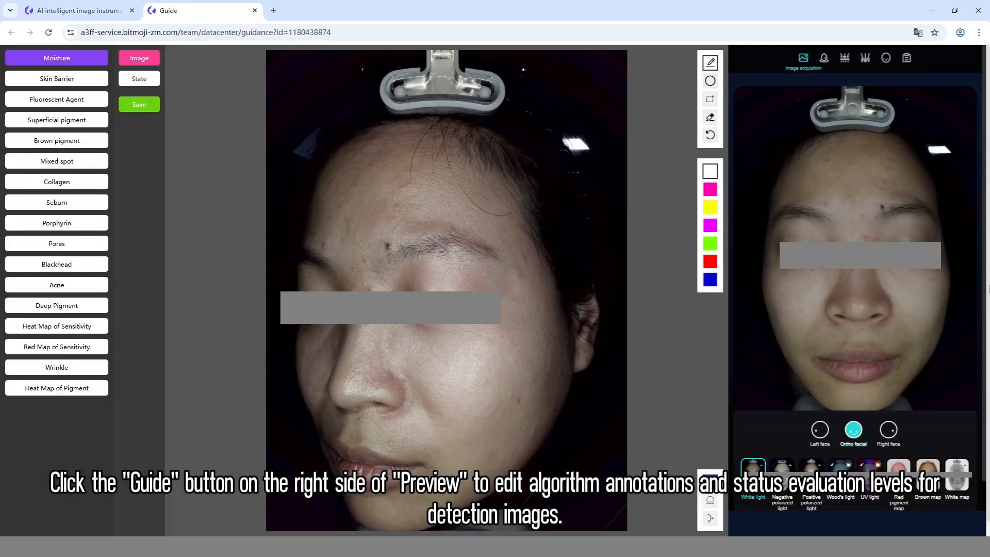
click(709, 501)
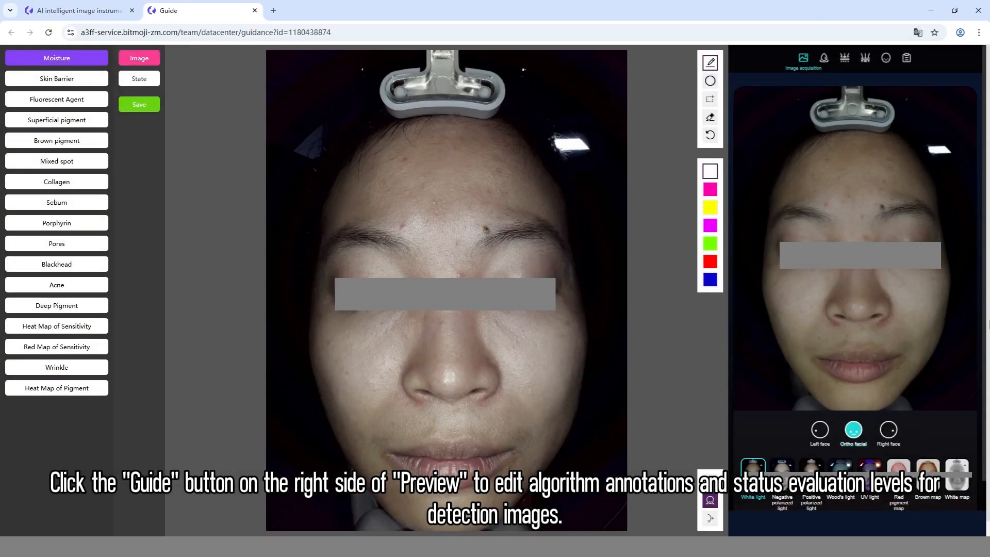
click(60, 83)
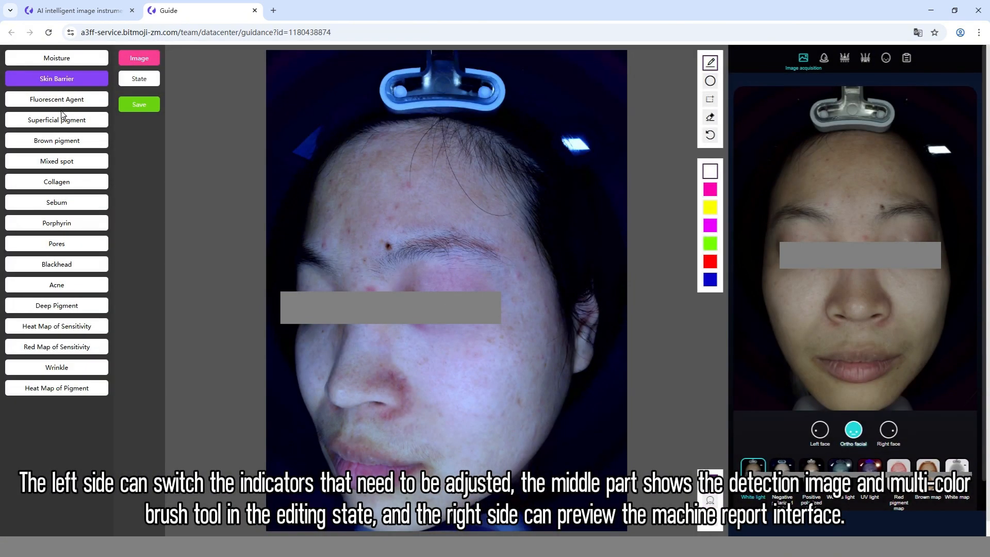
click(62, 116)
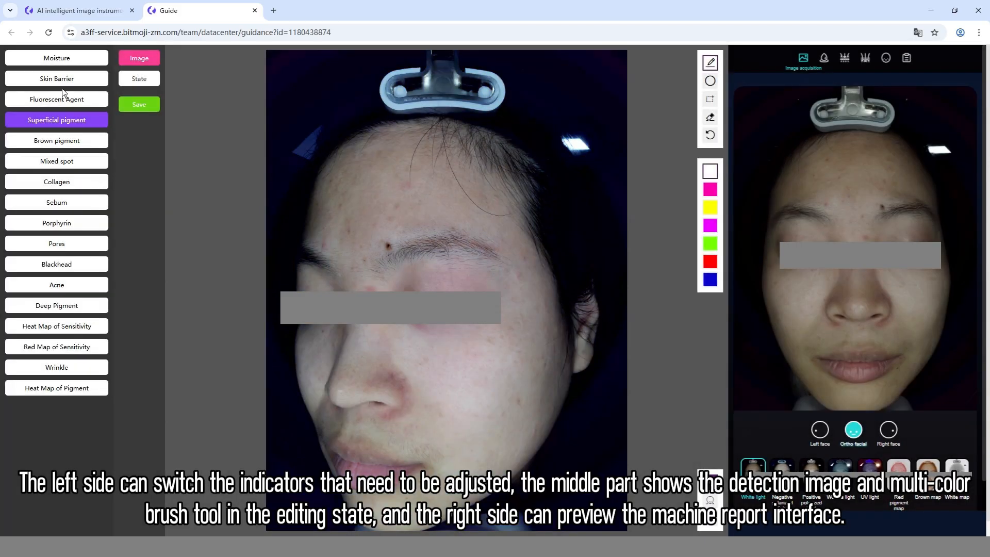
click(62, 62)
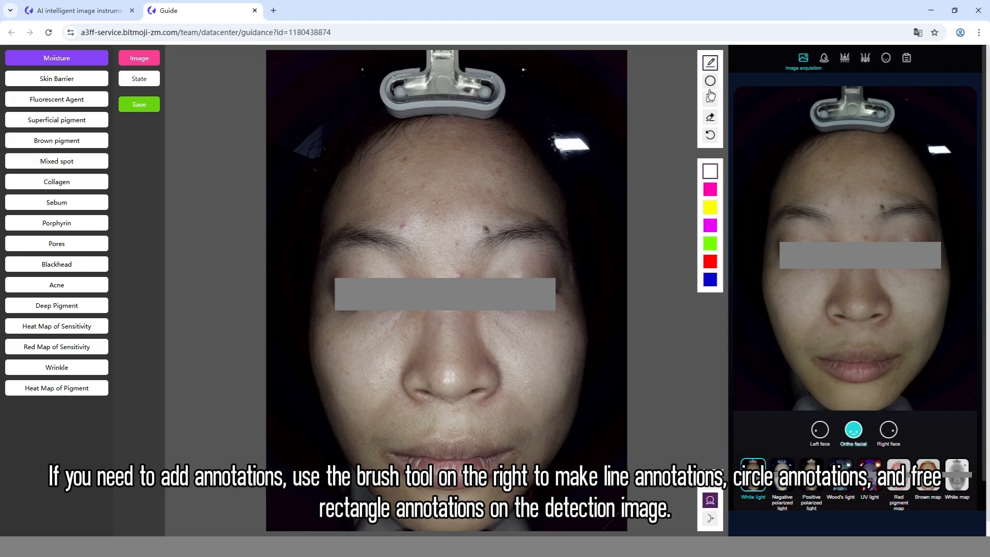
Annotate the front-face Moisture image with white and pink freehand marks, pink and green circles, and red and blue rectangles.
drag(456, 277, 454, 278)
click(710, 190)
drag(406, 234, 408, 222)
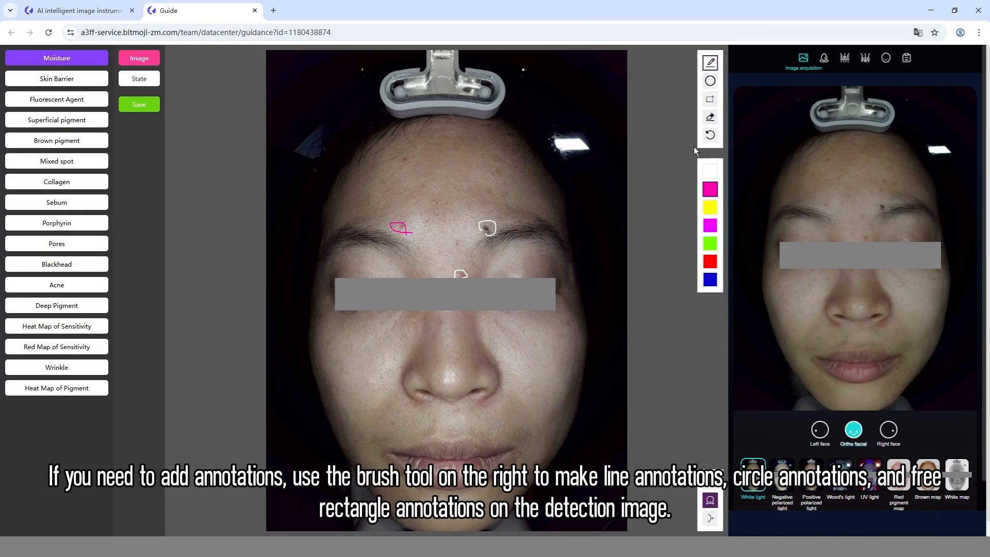
click(710, 81)
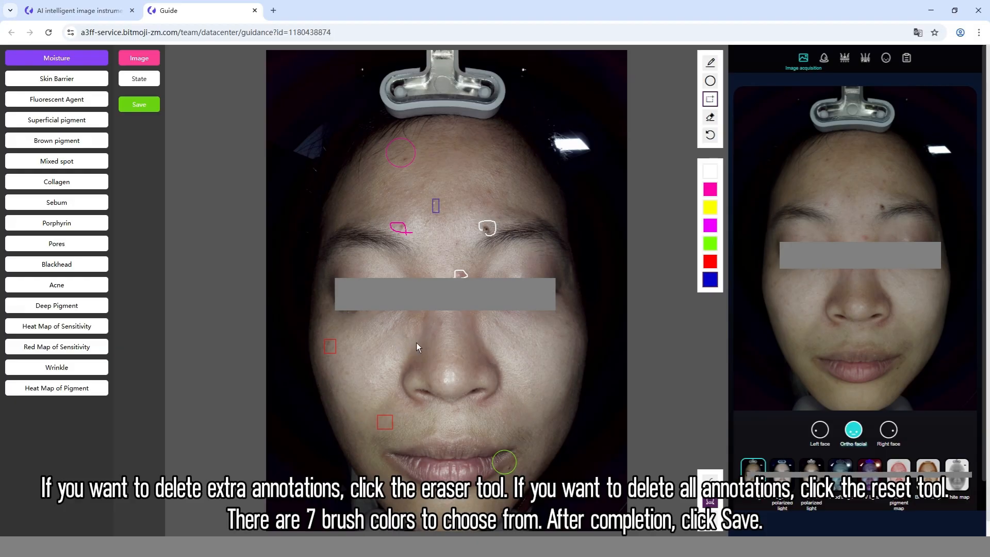
drag(563, 317, 573, 330)
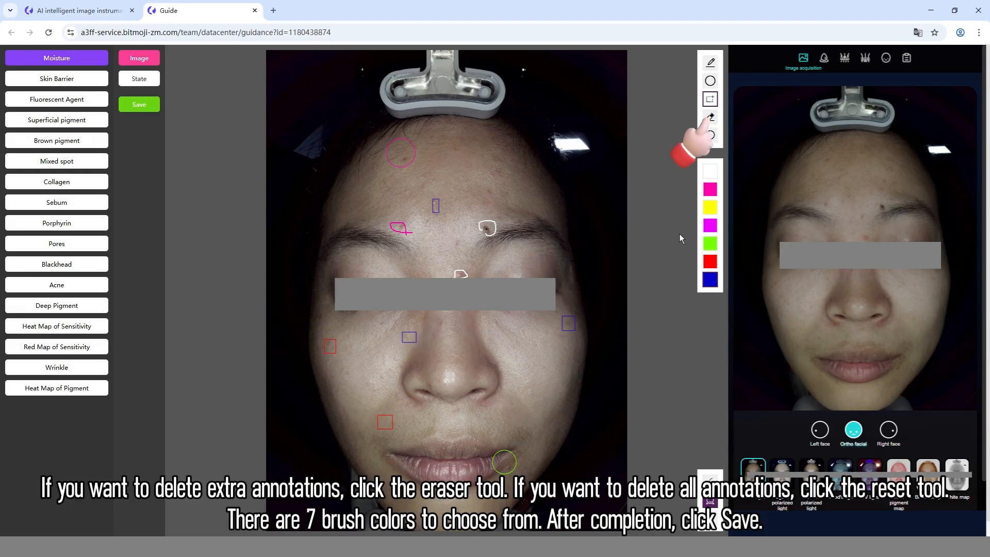
Erase individual marks from the Moisture image, reset all remaining annotations and save the image.
click(710, 117)
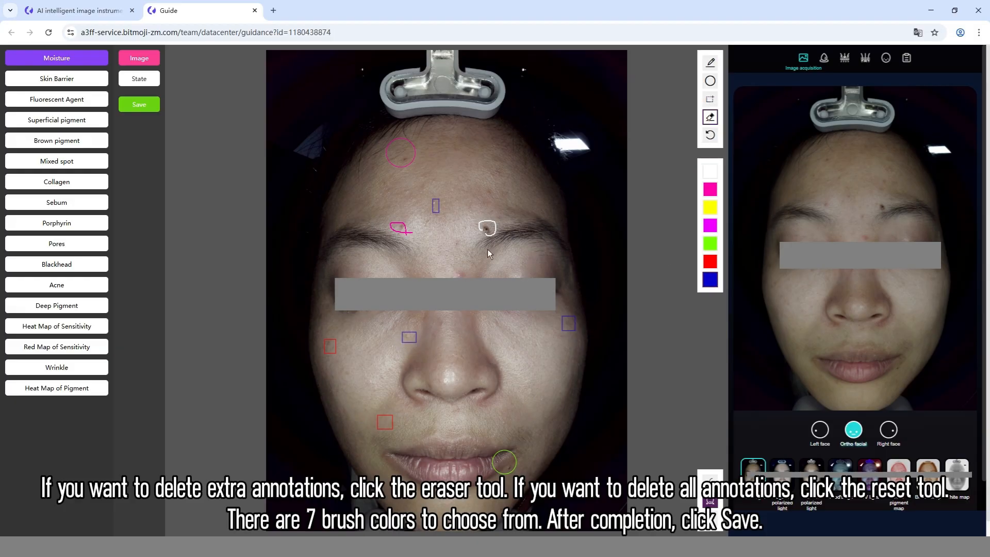
click(436, 209)
click(712, 136)
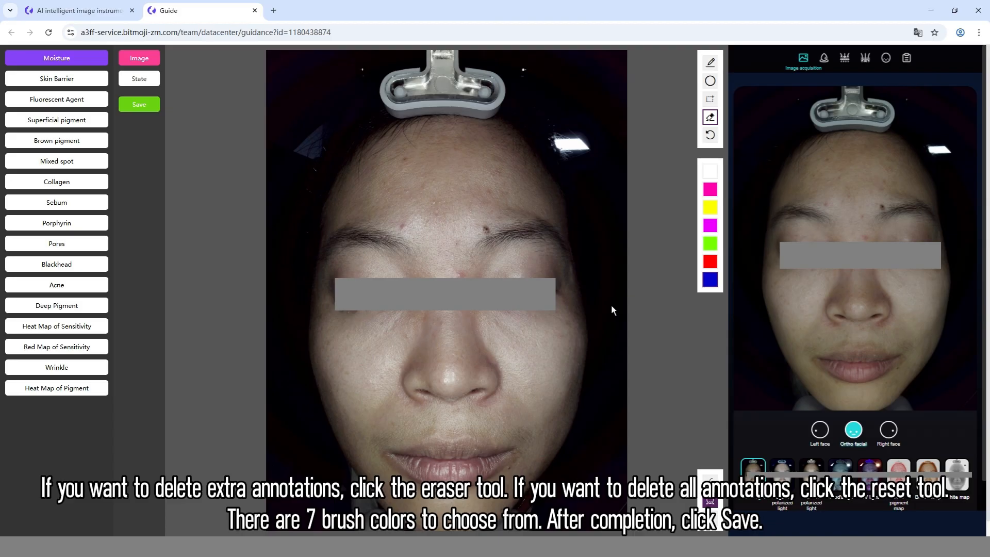
click(150, 105)
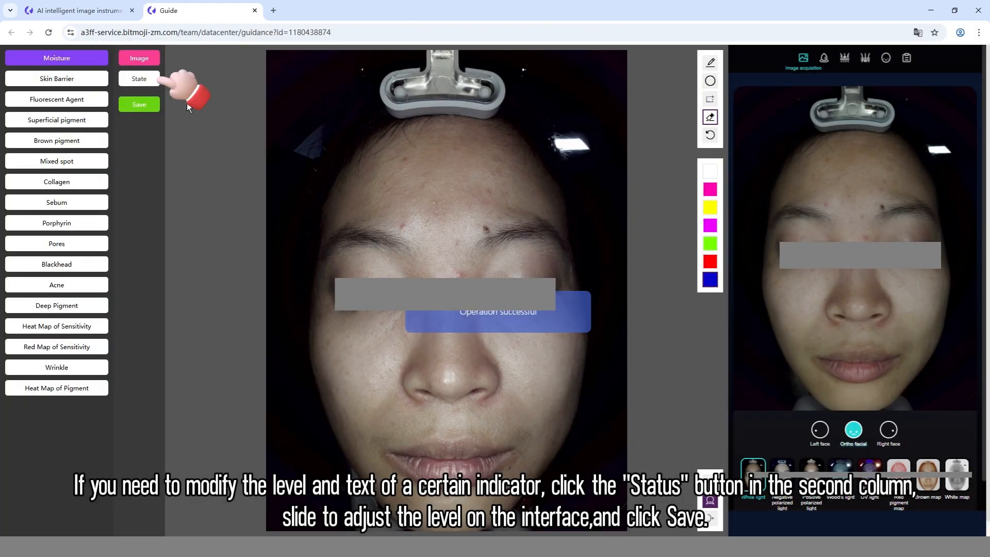
Set the Moisture indicator's state level to 21%, save it and close the Guide page.
click(149, 80)
drag(287, 84, 351, 91)
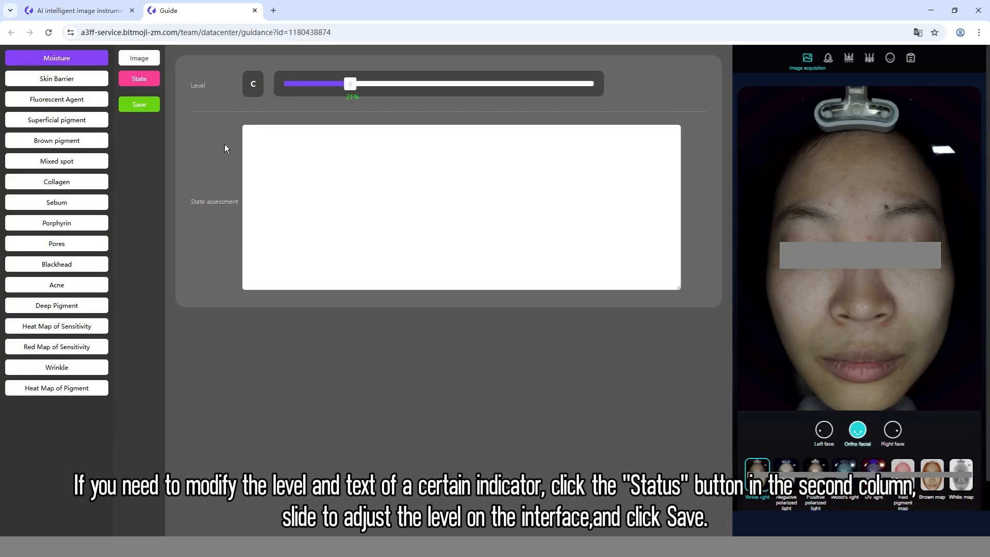
click(144, 109)
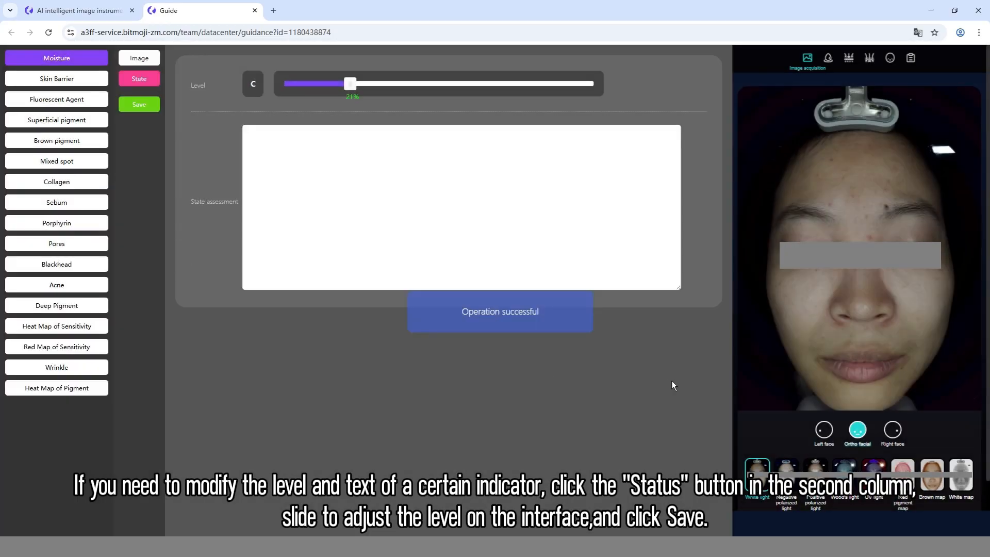
click(255, 11)
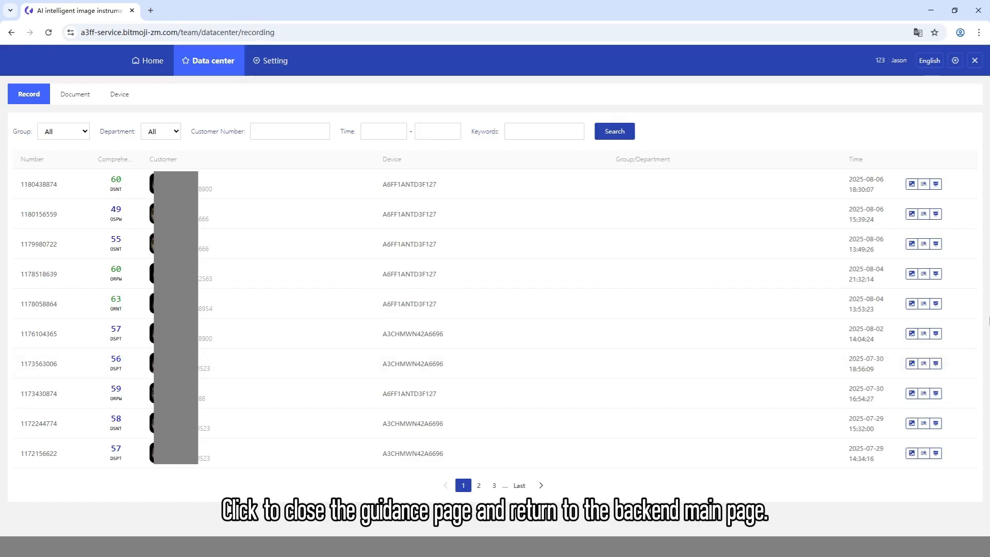
Open the customer document list and examine its group, department, device number, time and keyword filters.
click(74, 94)
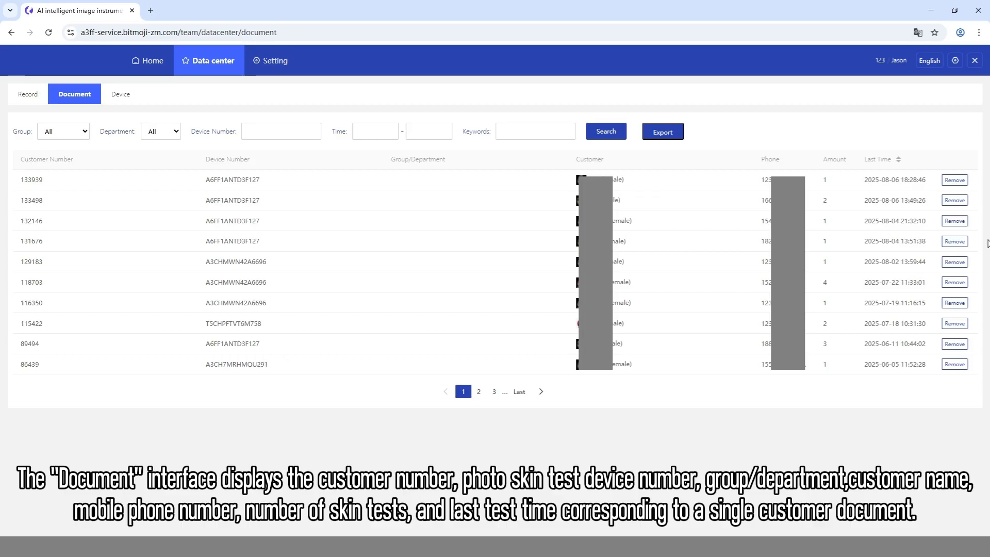
click(81, 132)
click(81, 132)
click(158, 133)
click(158, 133)
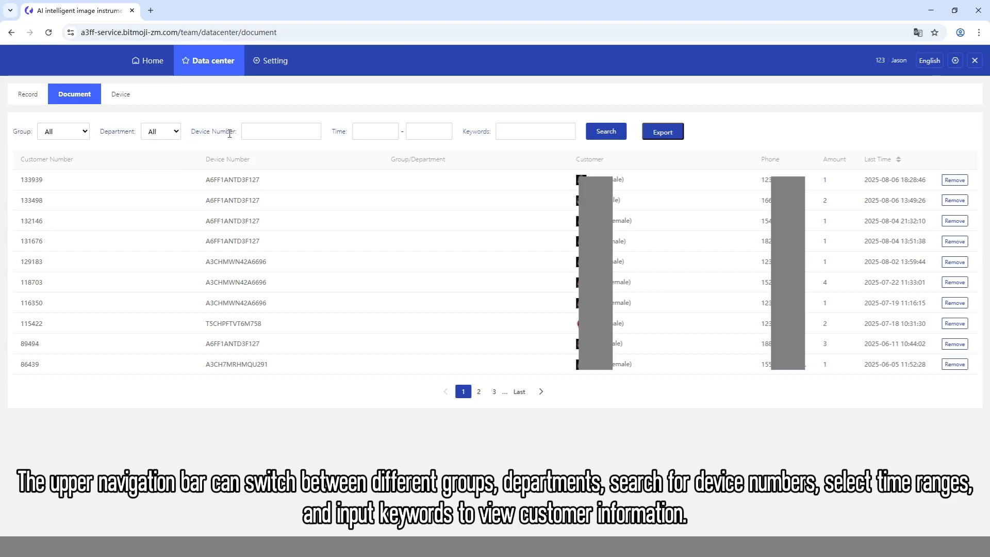
click(281, 137)
click(371, 135)
click(428, 132)
click(527, 132)
Export the customer profile data table and select the column headers in the exported spreadsheet.
click(662, 132)
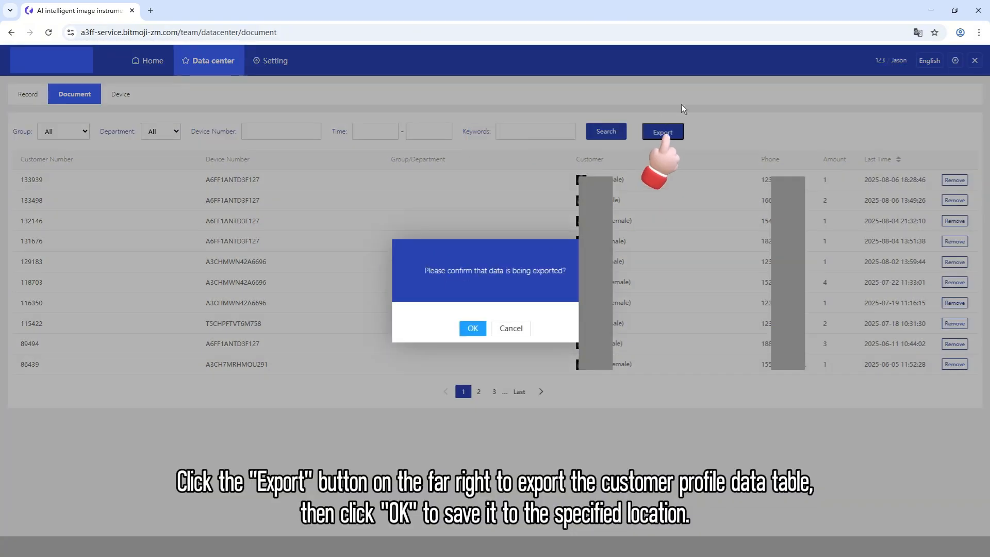
click(471, 328)
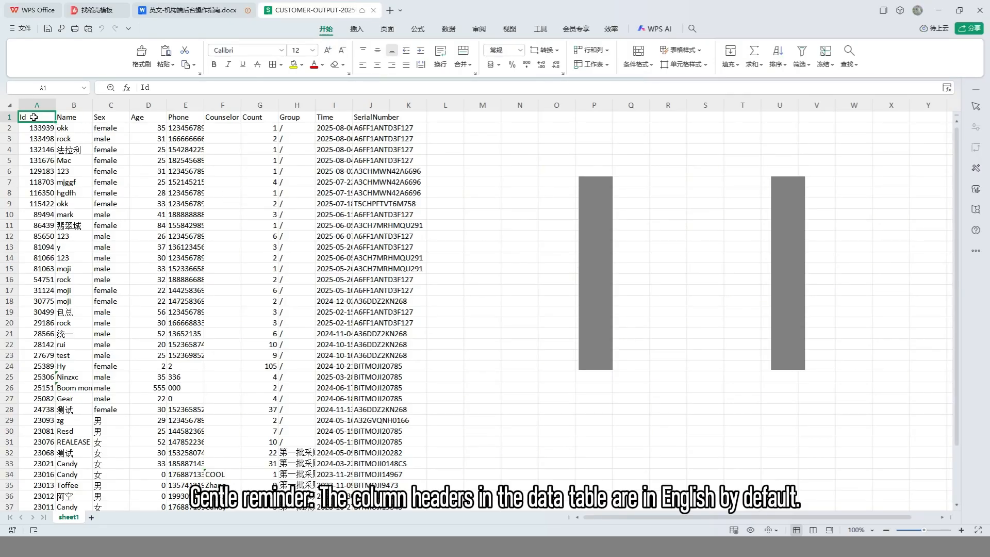
drag(34, 117, 434, 115)
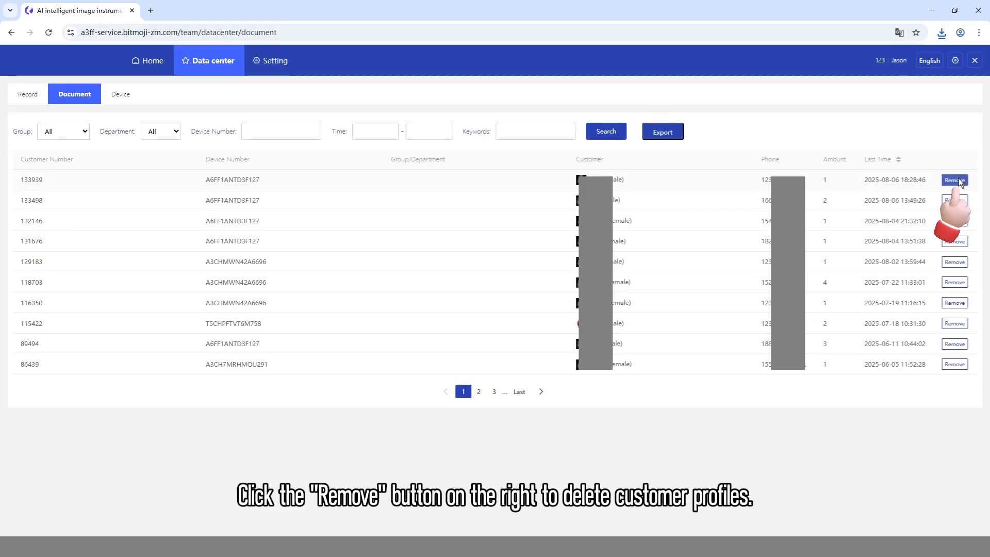
Start removing the first customer profile in the document list and cancel the deletion.
click(958, 180)
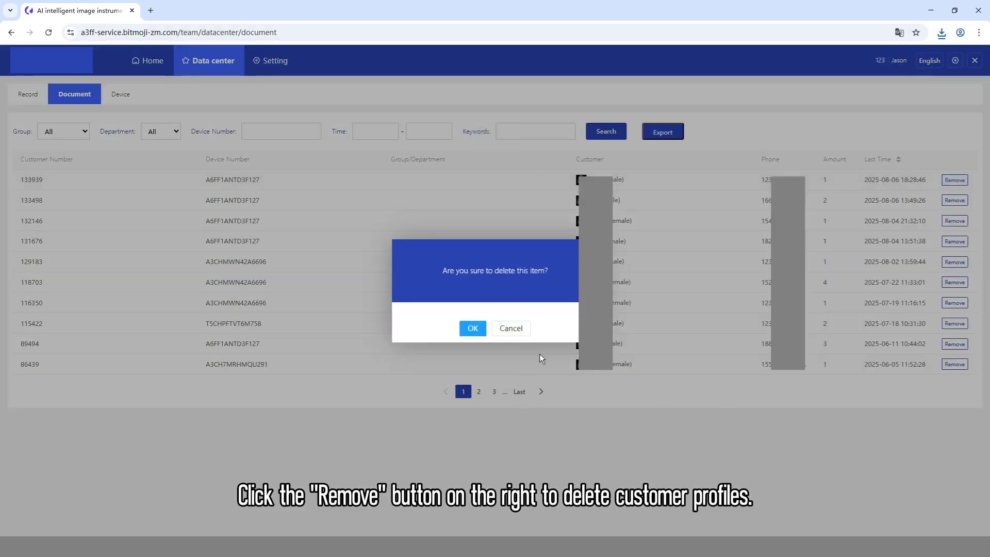
click(523, 337)
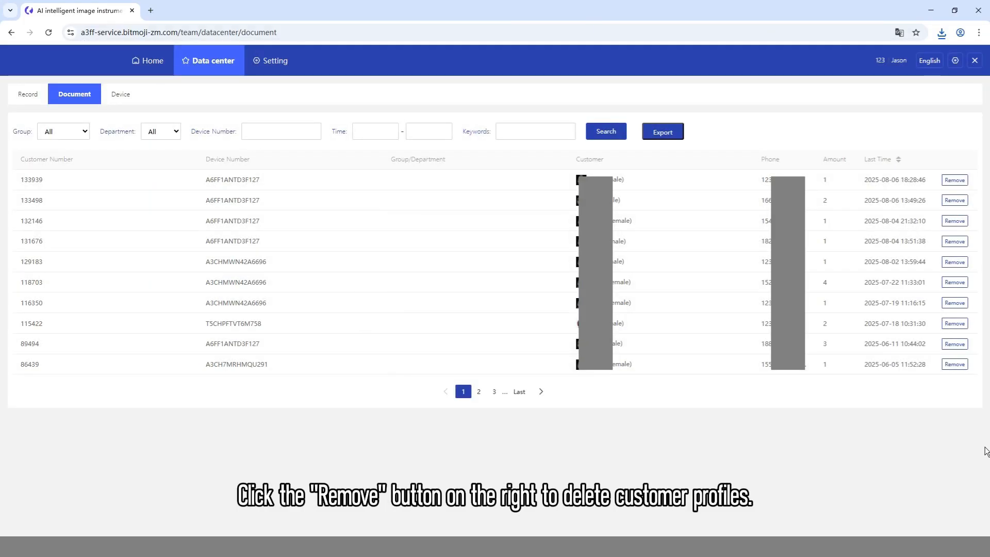
Open the Data center's device list and examine its group, department, time and keyword filters.
click(134, 103)
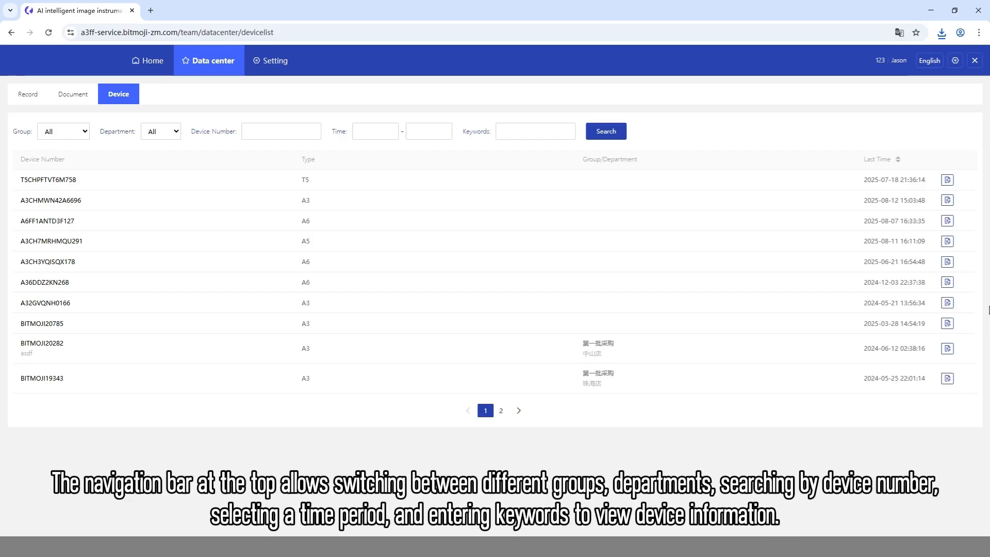
click(84, 132)
click(84, 131)
click(150, 132)
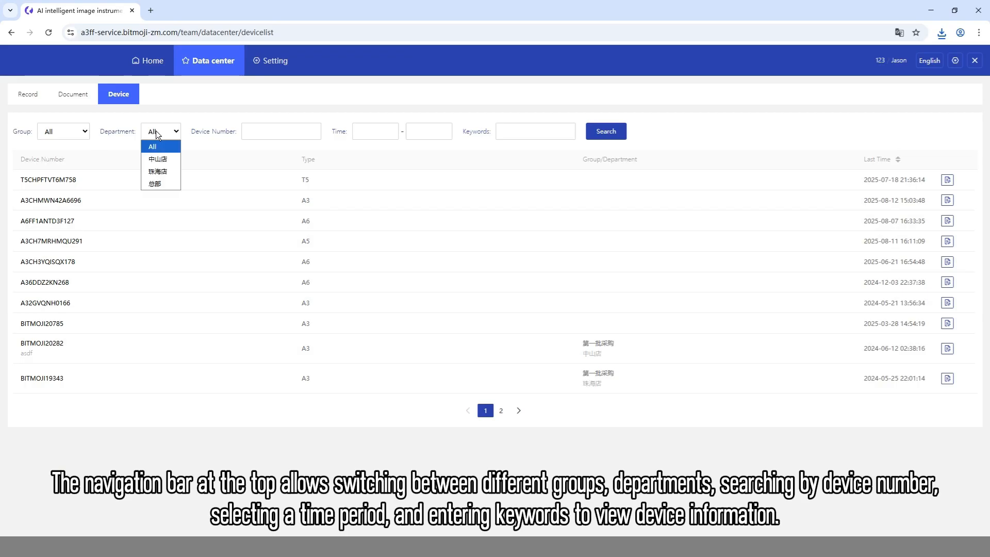
click(155, 131)
click(371, 133)
click(430, 134)
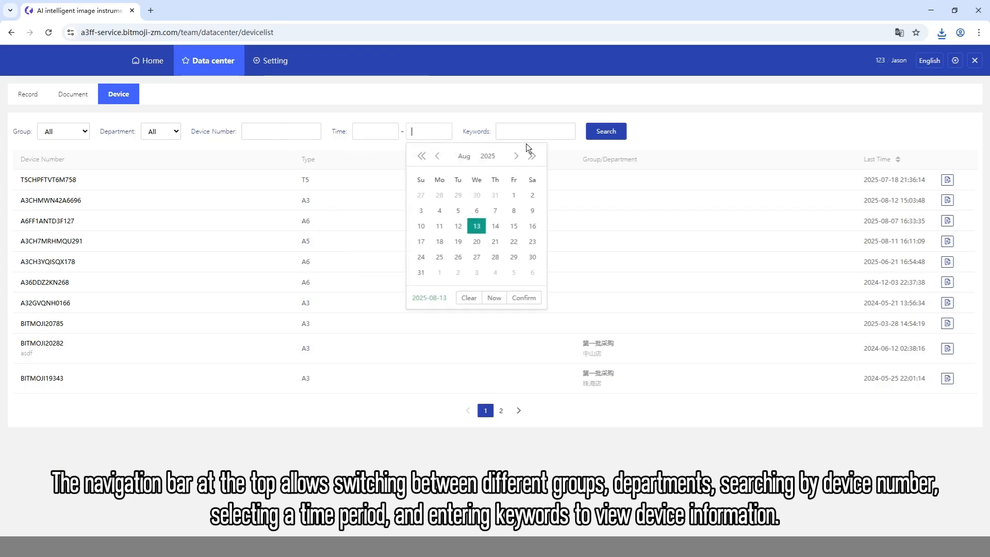
click(563, 129)
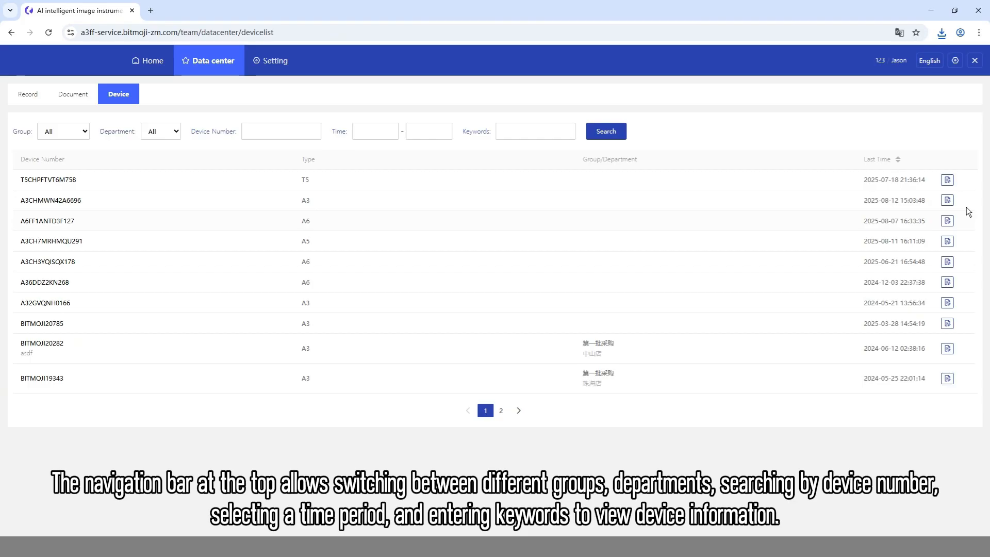
View the alias, group and department settings of the first listed device and close them without changes.
click(948, 180)
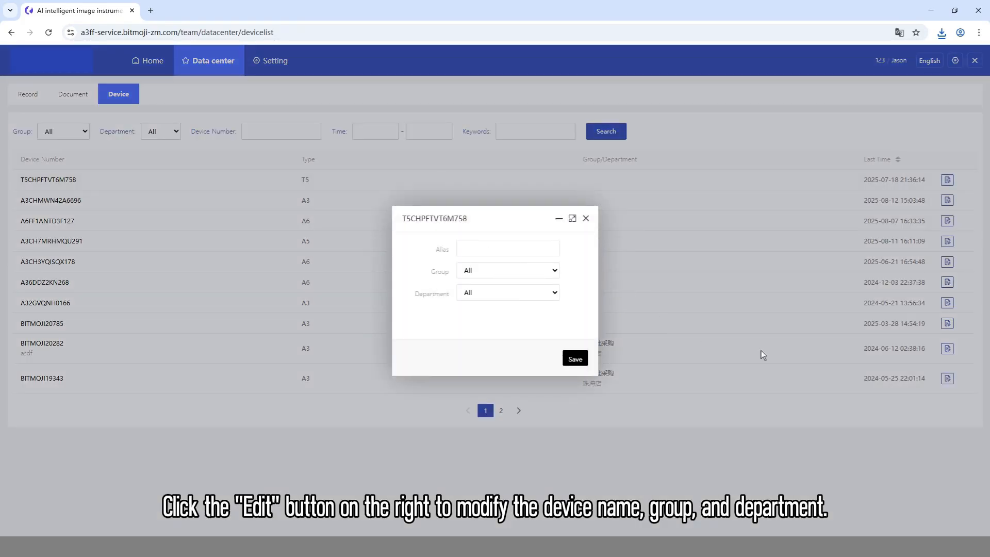
click(586, 218)
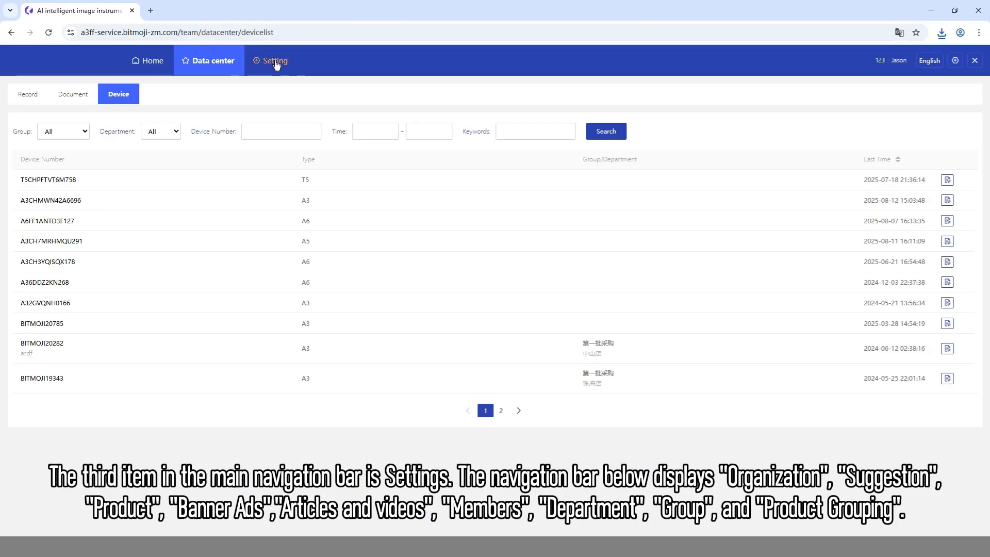
Set the organization's name to 456 in the settings, save it and reload the page.
click(266, 61)
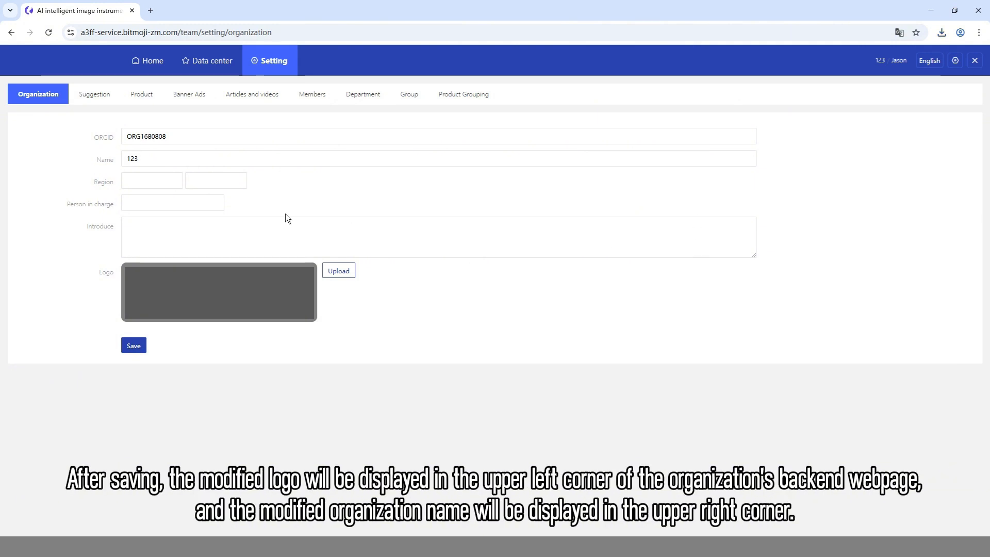
double_click(163, 160)
text(456)
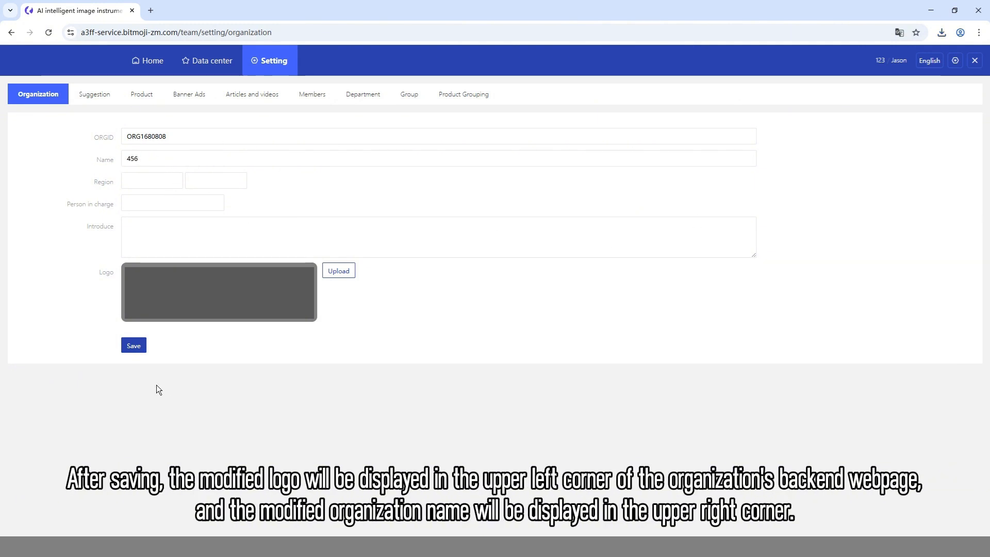
click(135, 346)
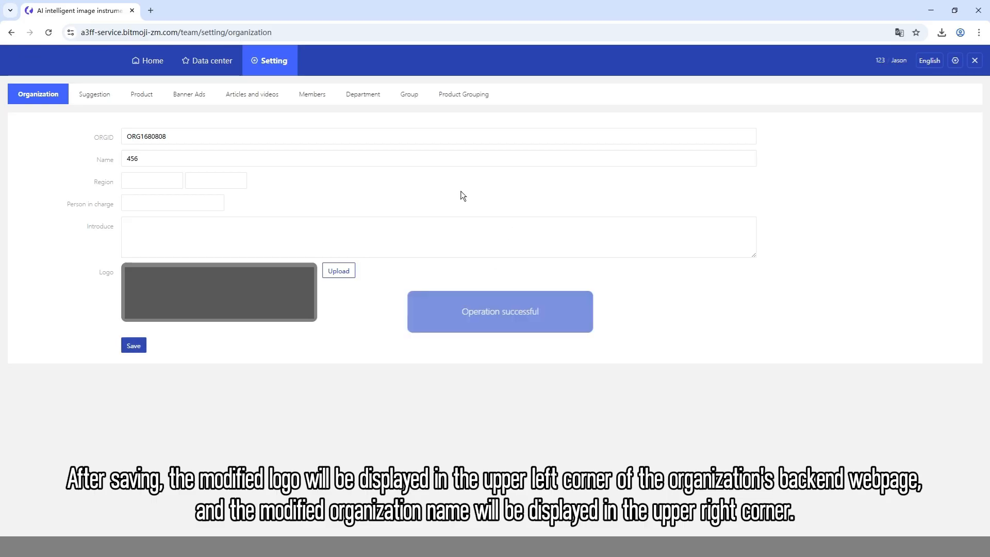
click(49, 32)
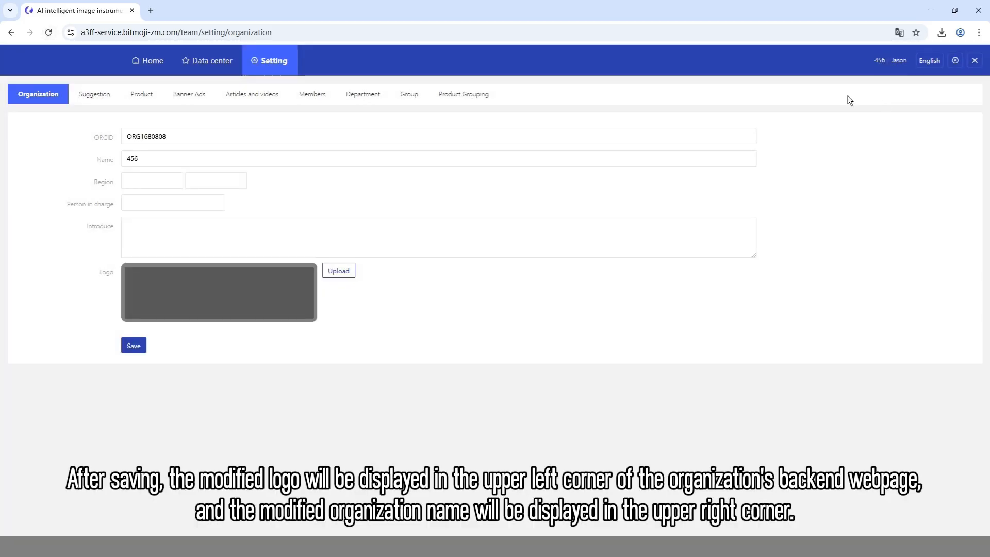
Change the organization's name to 123 and save it.
double_click(167, 163)
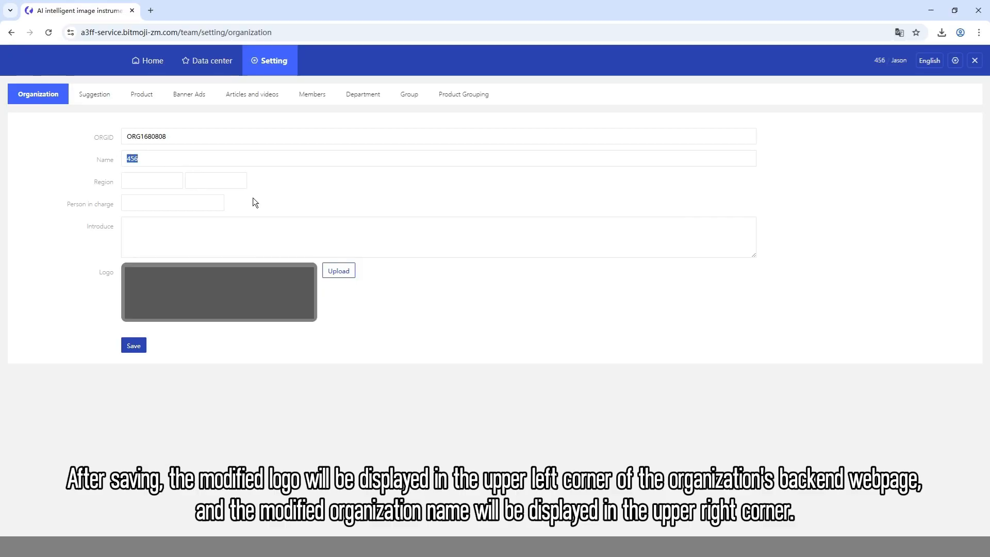
text(123)
click(135, 346)
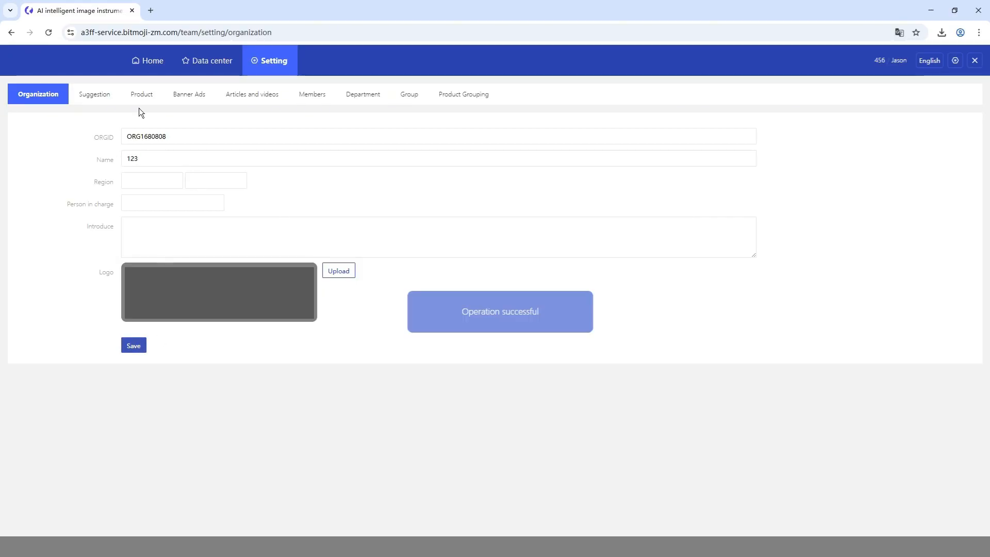
Open the Suggestion settings, view different skin and scalp types and the Skin Barrier project, and return to Skin Series Moisture.
click(94, 94)
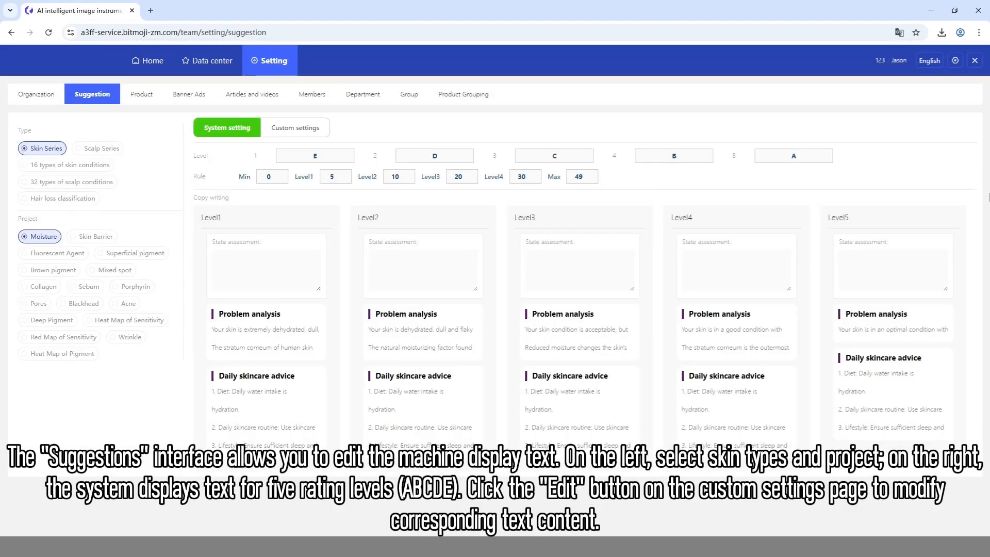
click(102, 148)
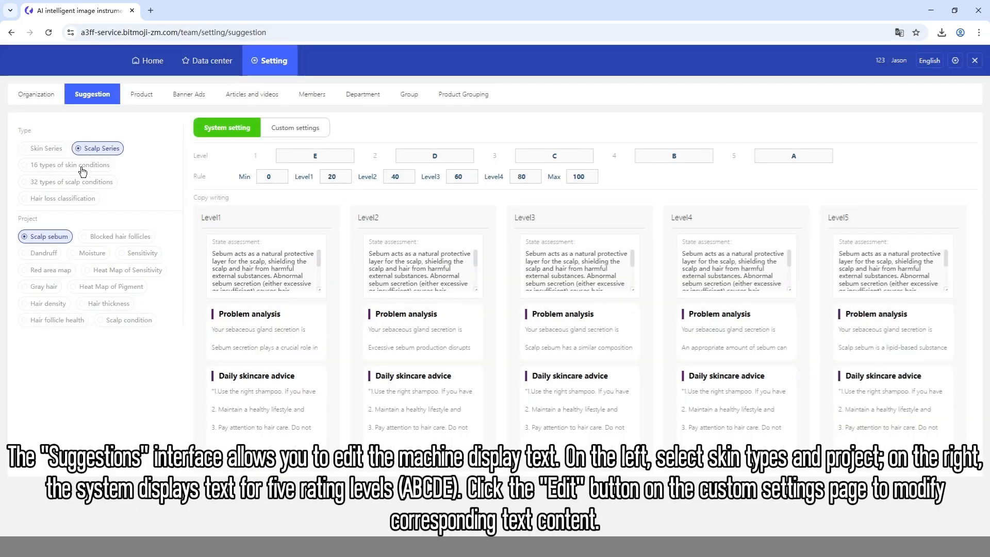
click(78, 167)
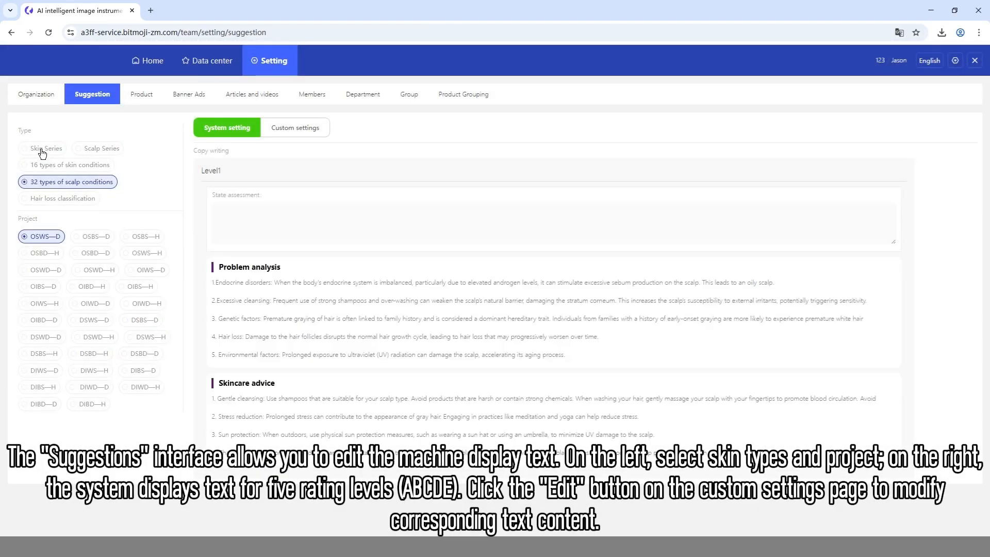
click(45, 149)
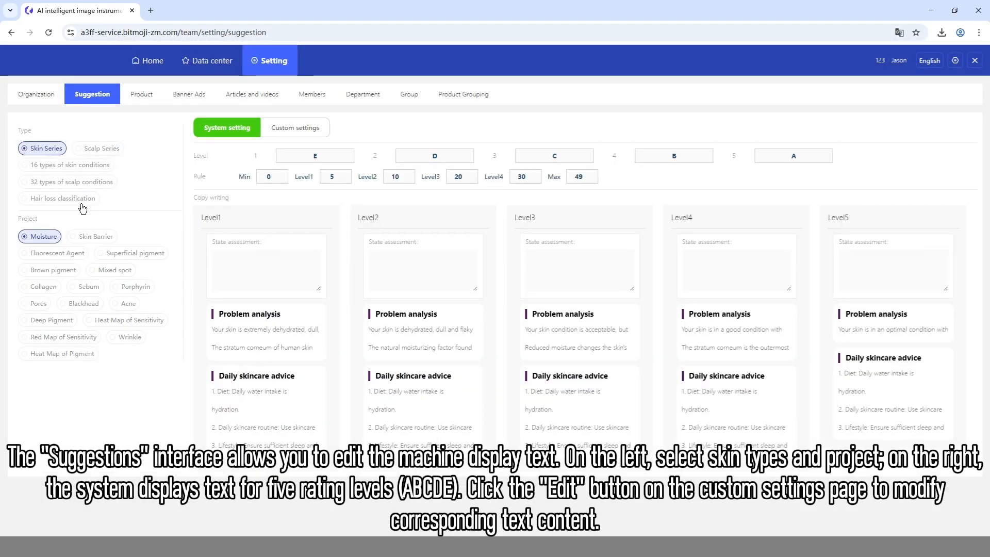
click(87, 238)
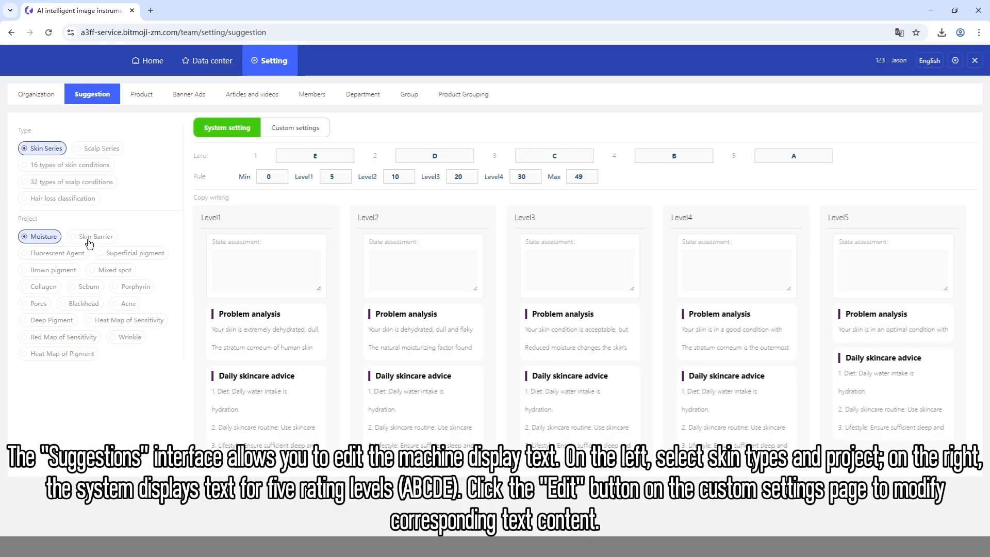
click(39, 237)
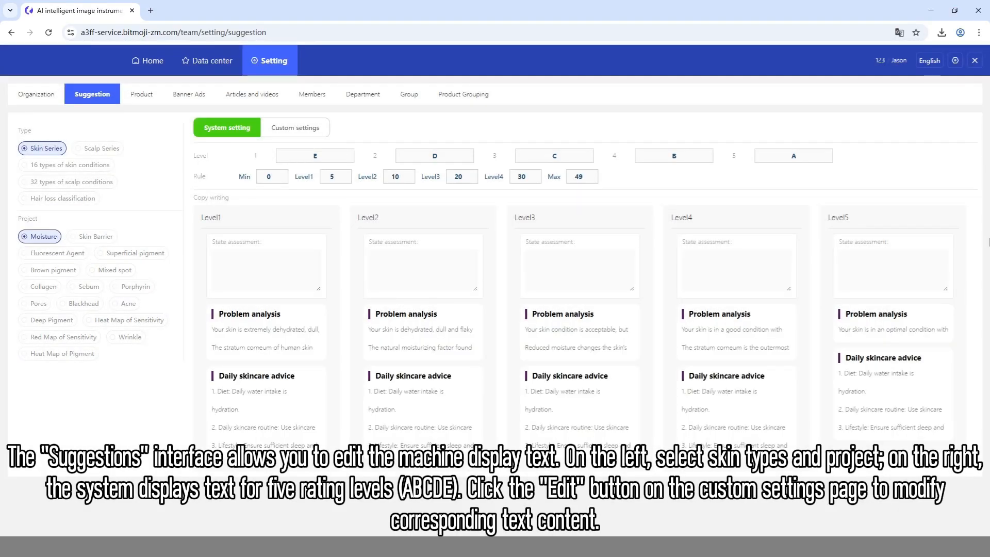
Switch the Moisture suggestions to custom settings and open the Level1 Problem analysis paragraph for editing.
click(295, 127)
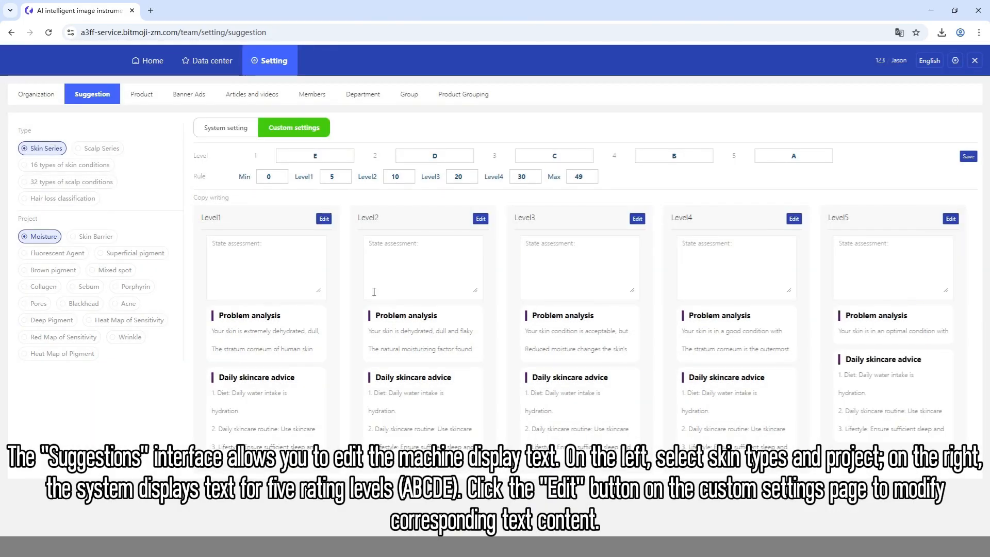
click(324, 218)
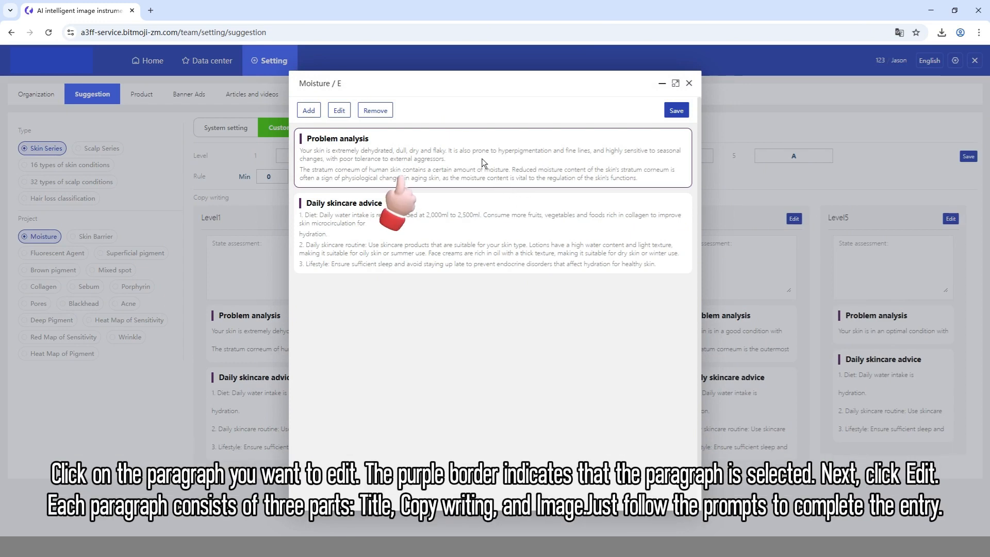
click(339, 110)
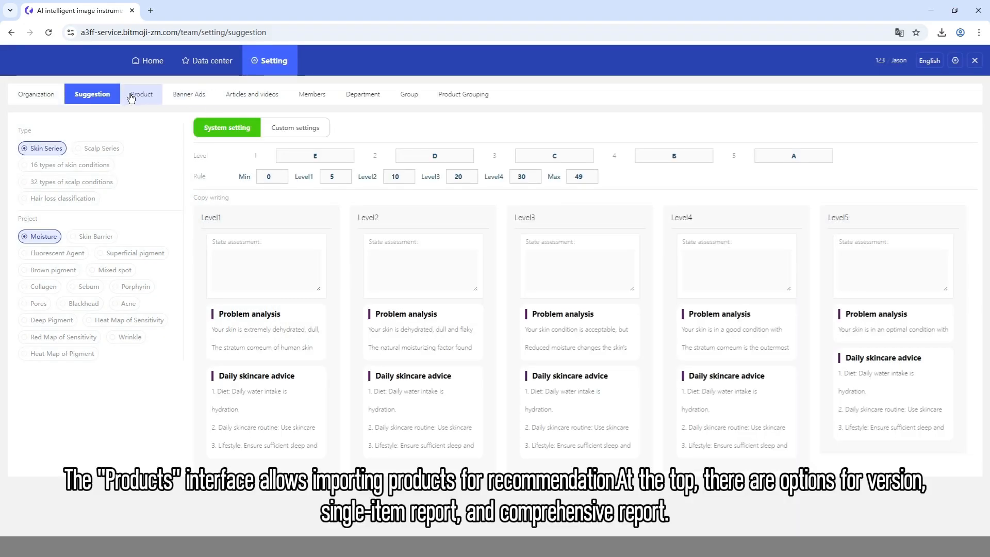
Open the Product settings and view products by version, single-item report and comprehensive type, ending with Skin Series and All for both reports.
click(134, 96)
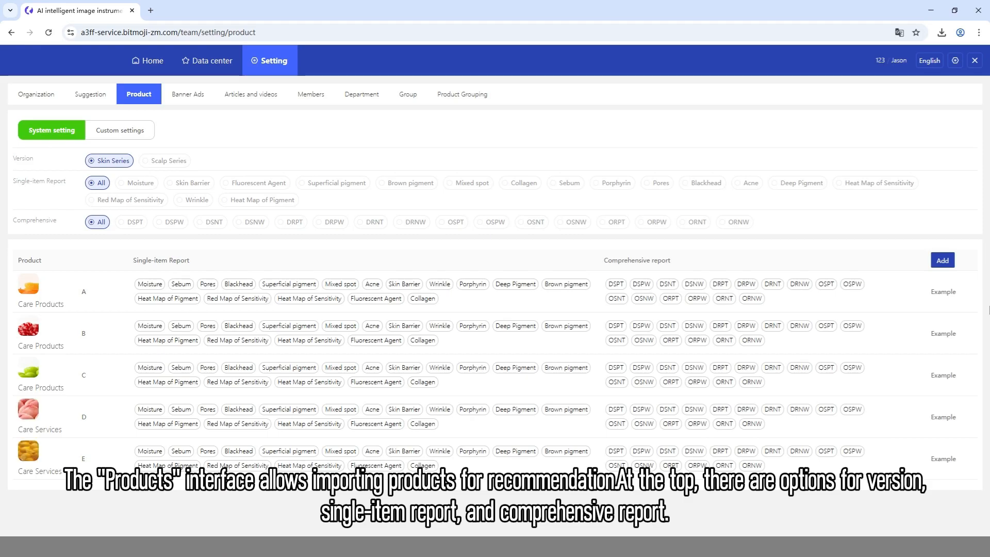
click(163, 164)
click(119, 163)
click(139, 184)
click(253, 184)
click(324, 184)
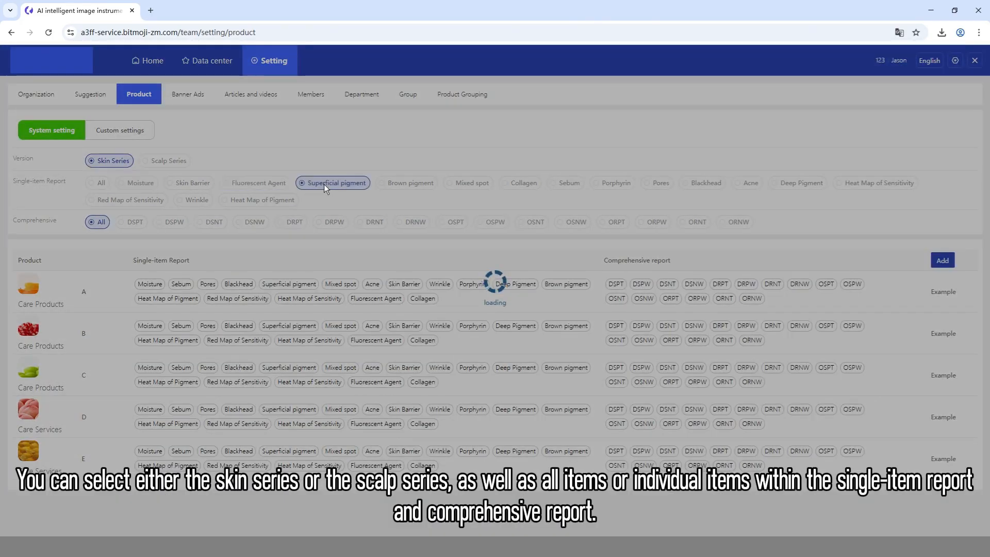
click(98, 183)
click(166, 221)
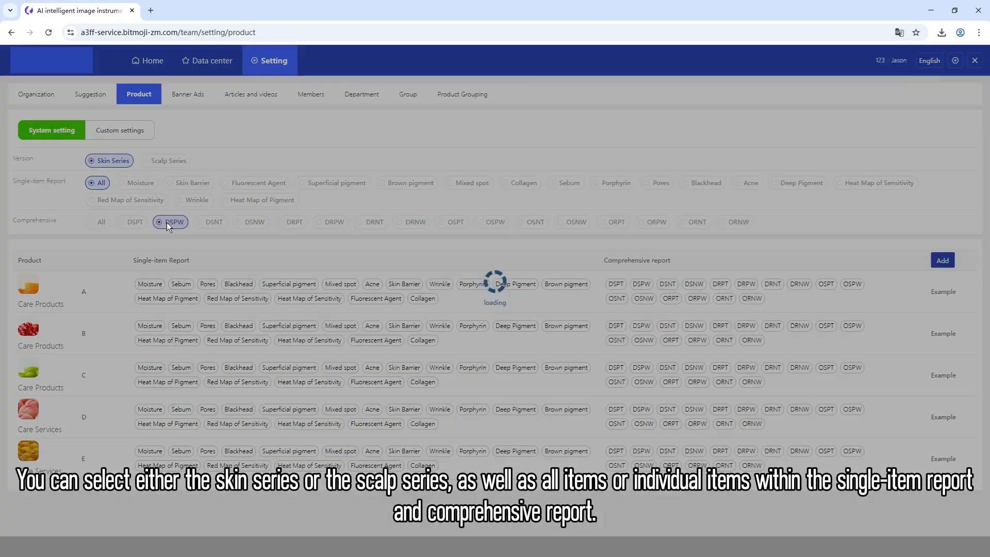
click(295, 222)
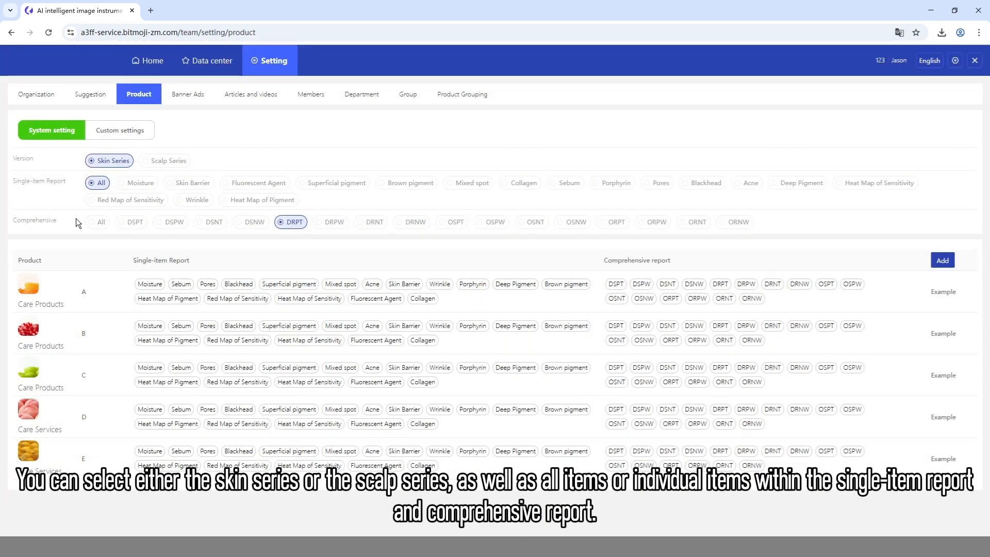
click(86, 223)
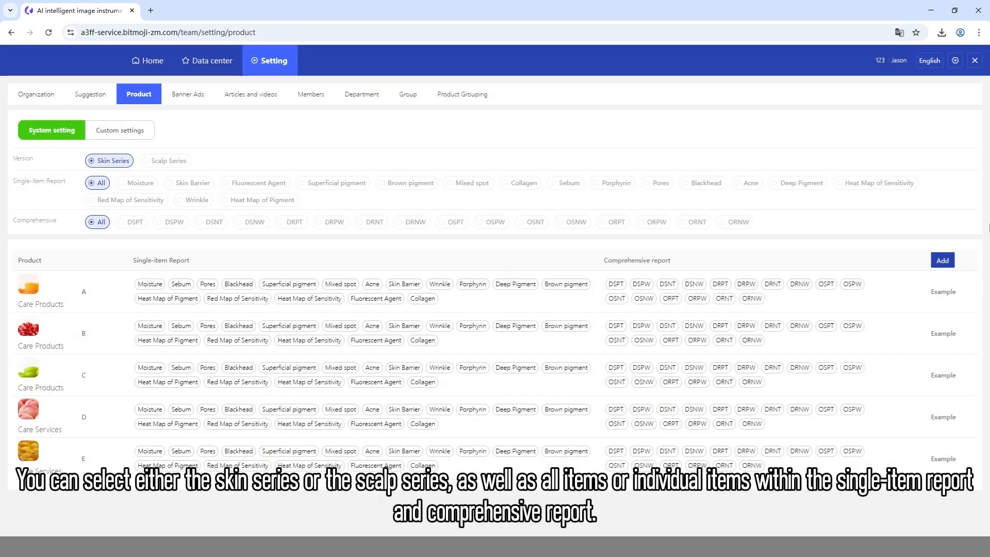
Toggle the product recommendations between custom and system settings, leaving Custom settings active.
click(125, 130)
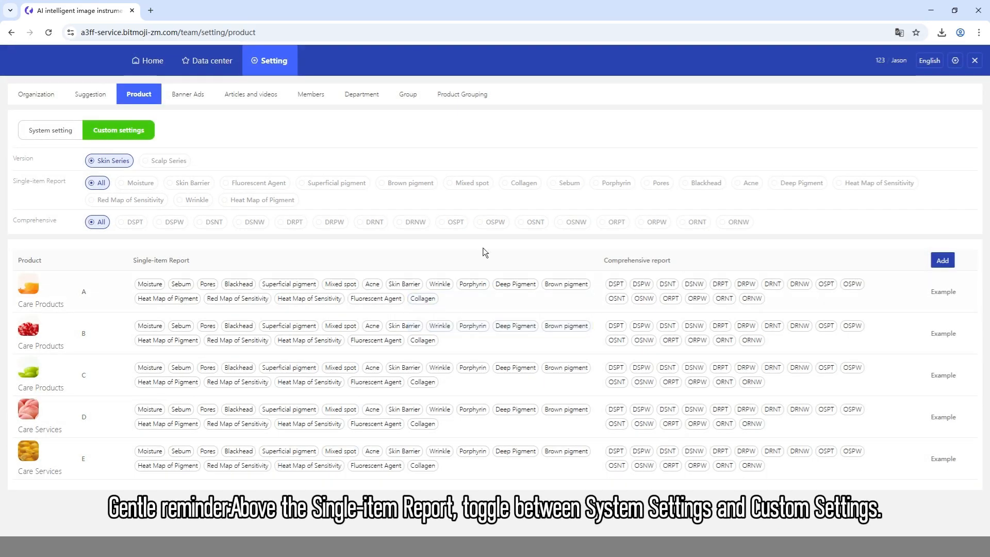
click(51, 131)
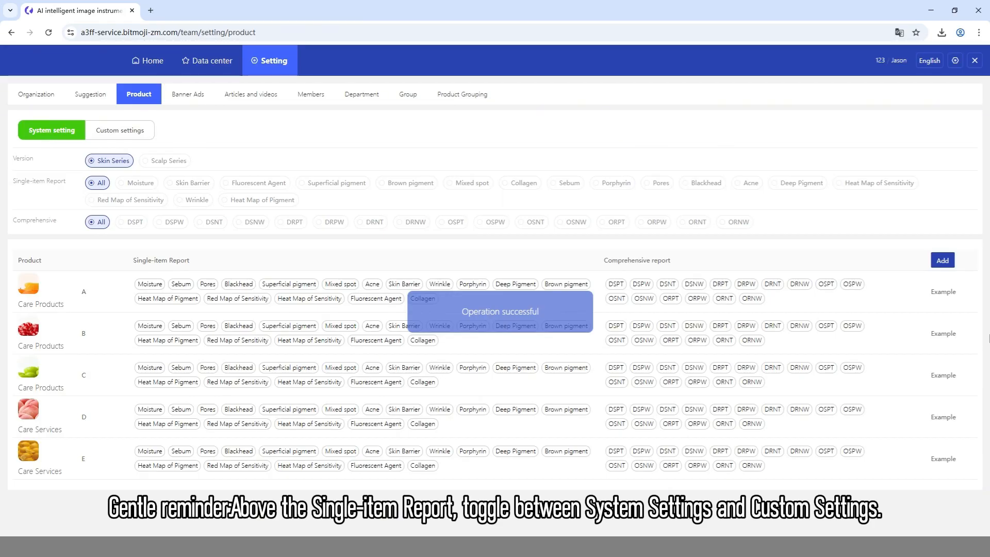
click(120, 130)
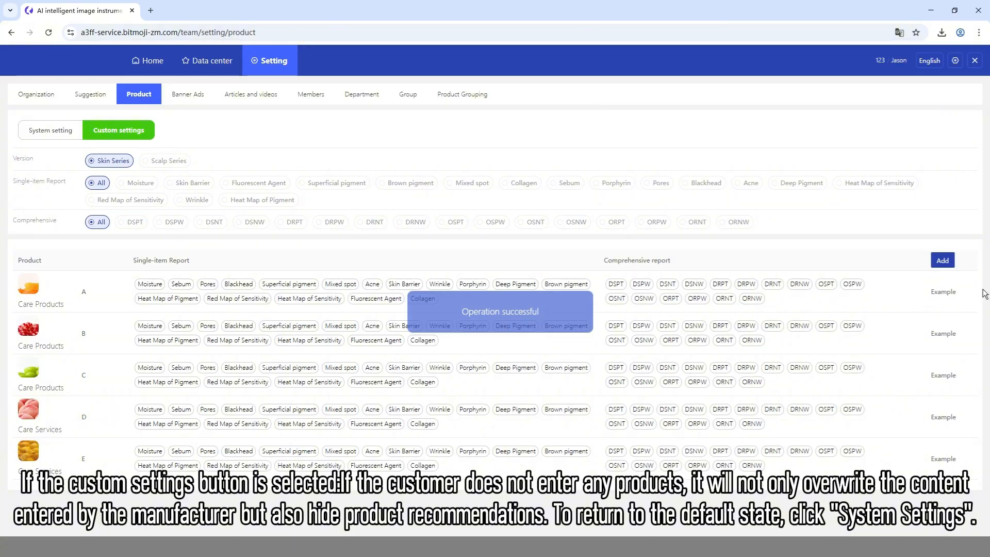
Start a new product of type A with name 111, price 111 and slogan 111.
click(943, 260)
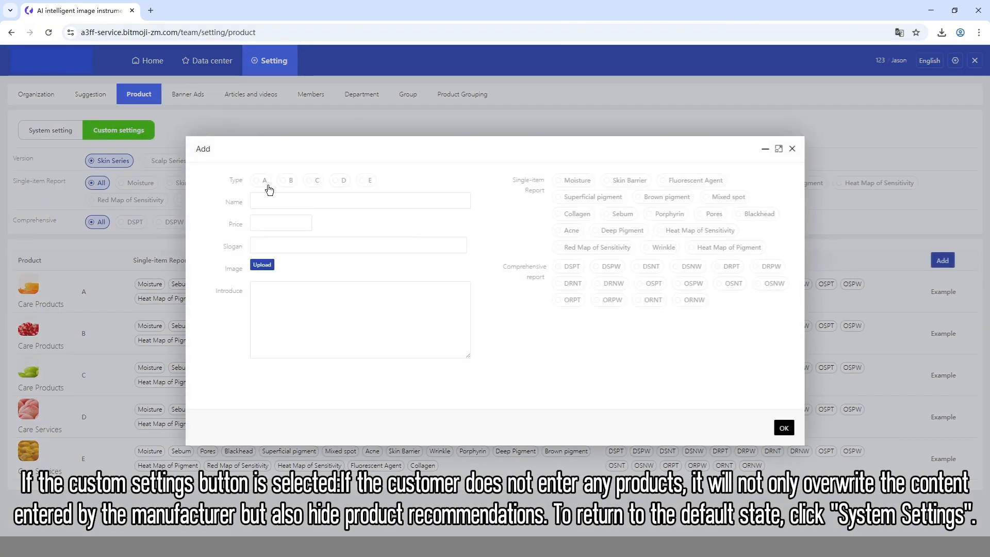
click(266, 181)
click(273, 201)
text(1)
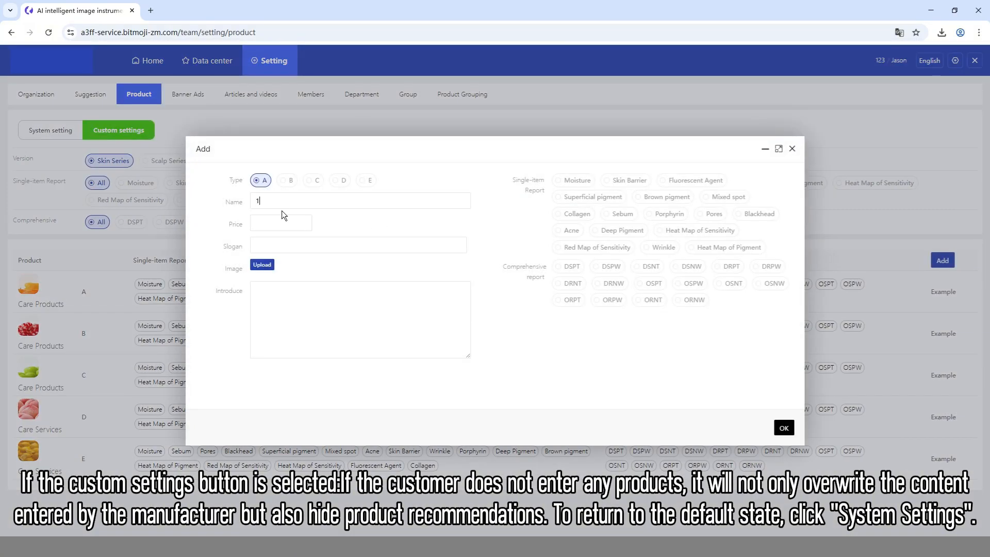
text(11)
click(277, 223)
text(111)
click(274, 246)
text(111)
Give product 111 the black tube image, introduction 111, and the Moisture and DSPT reports, and save both it and the type B product 222.
click(262, 265)
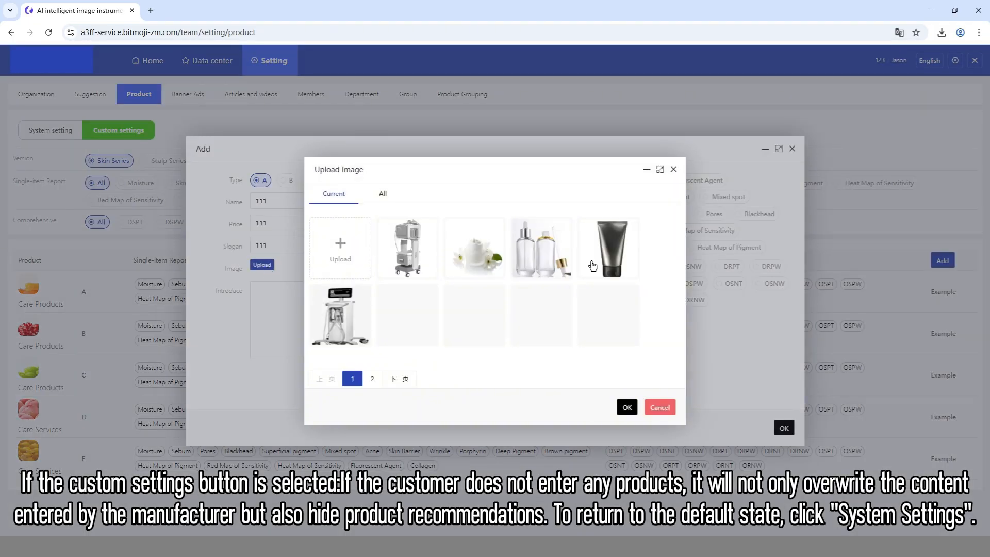
click(593, 265)
click(636, 413)
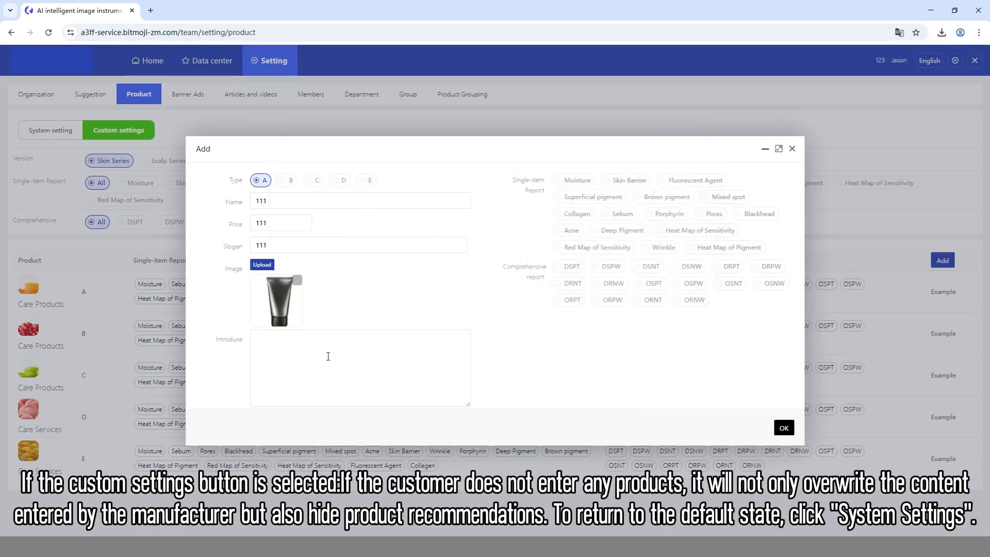
click(581, 182)
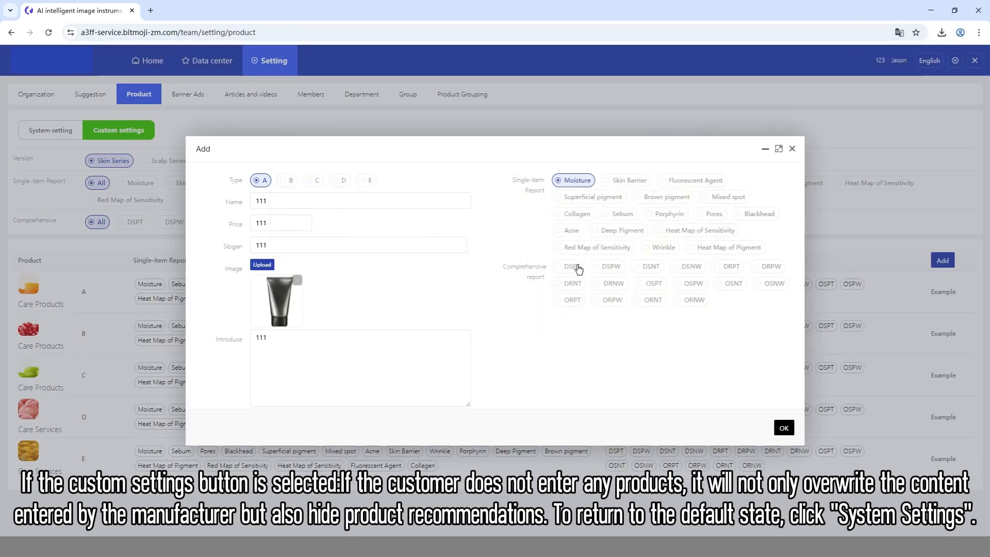
click(578, 268)
click(782, 428)
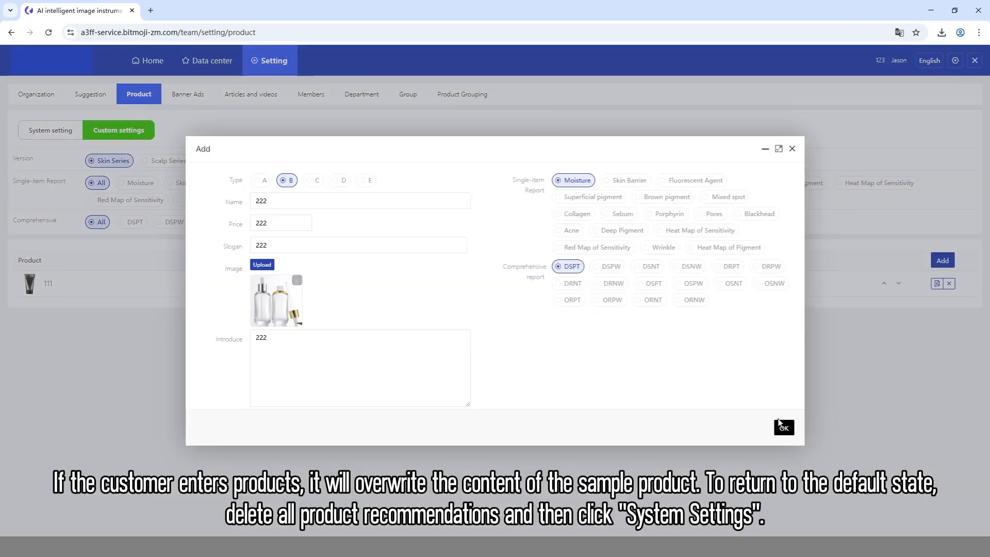
click(783, 427)
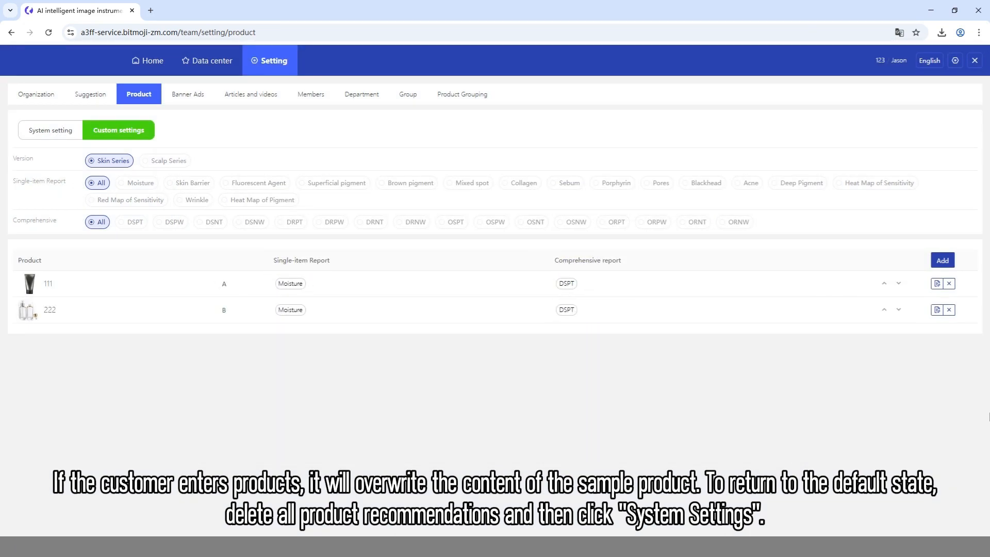
Delete products 111 and 222 and return the product recommendations to the system setting.
click(949, 284)
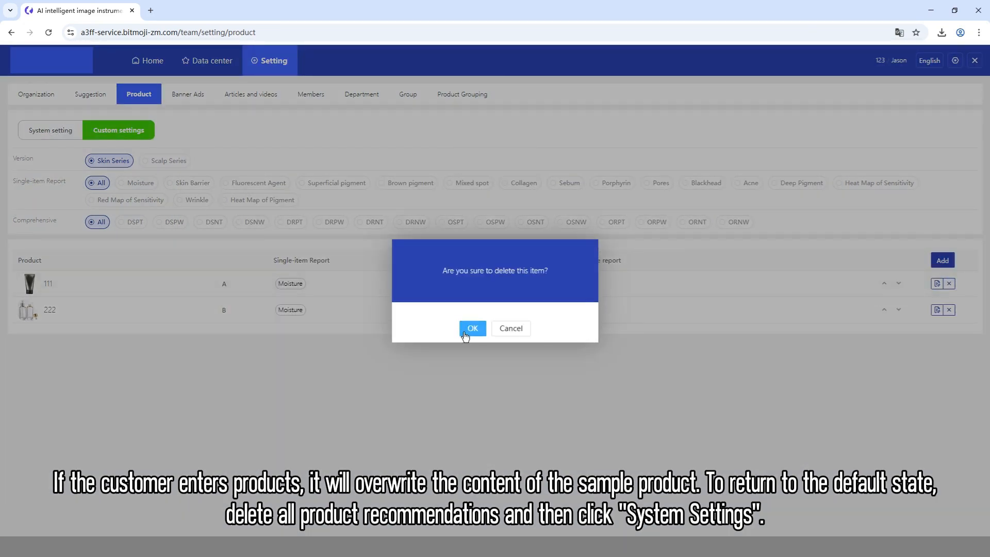
click(468, 329)
click(949, 284)
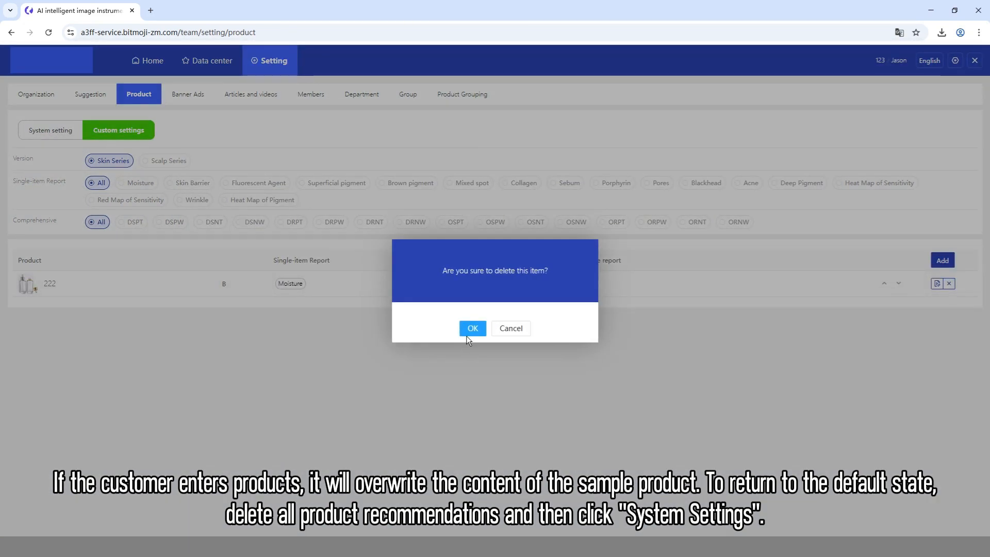
click(469, 330)
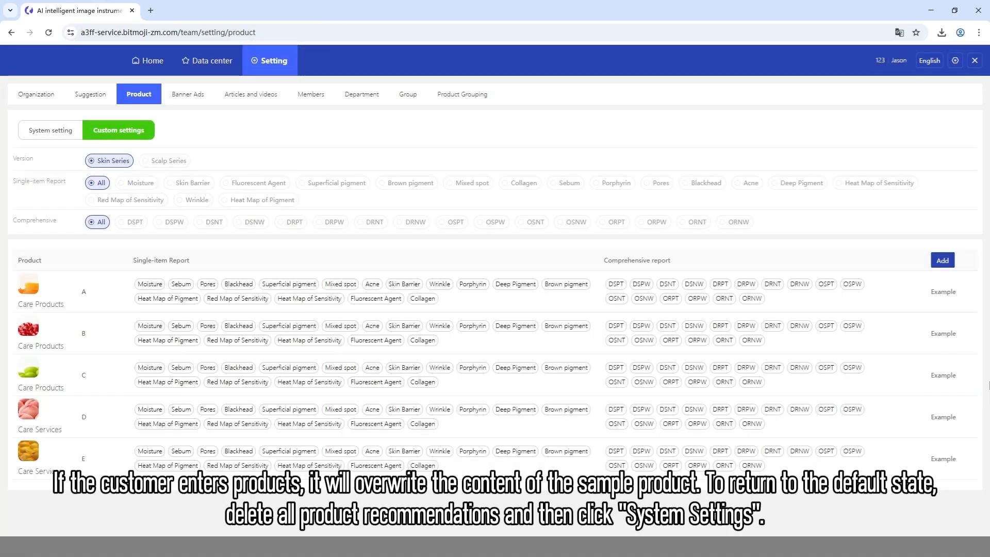
click(50, 136)
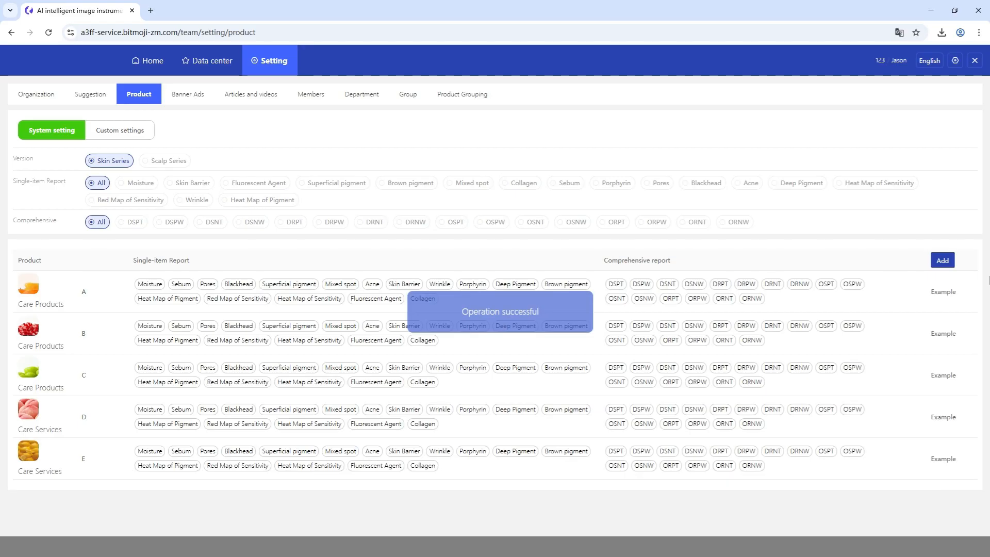
Switch to Custom settings and fill in a type A product with name, price and slogan 111 and the black tube image.
click(129, 135)
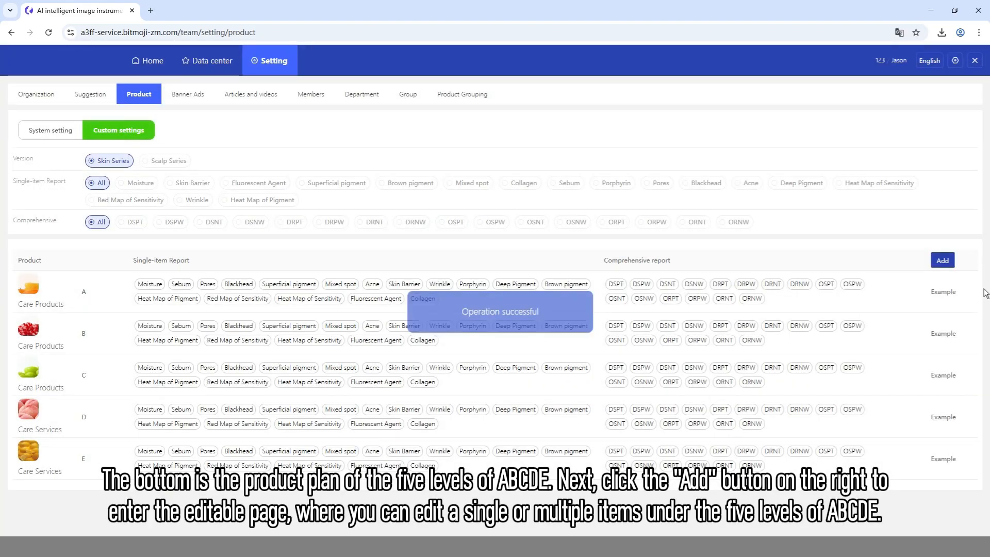
click(942, 261)
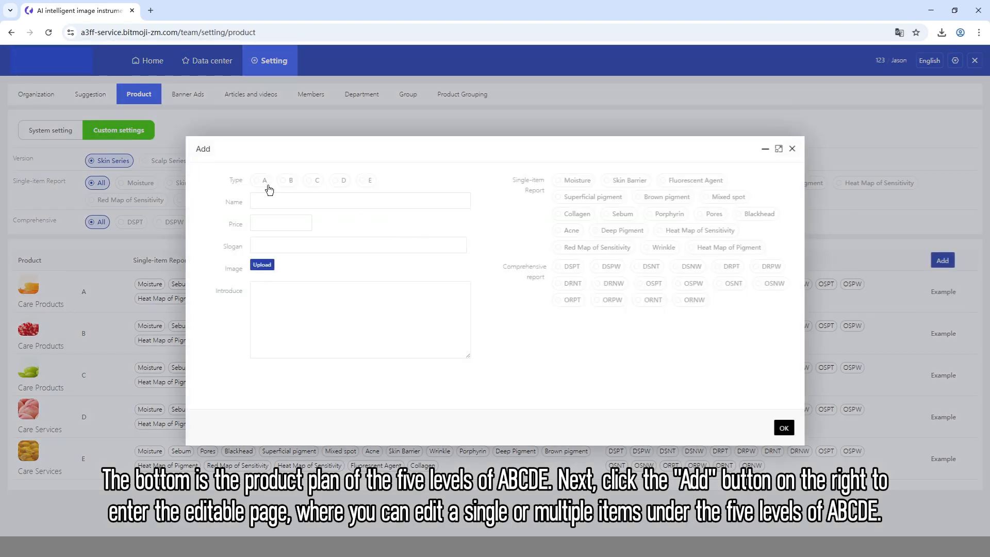
click(265, 182)
click(272, 246)
text(111)
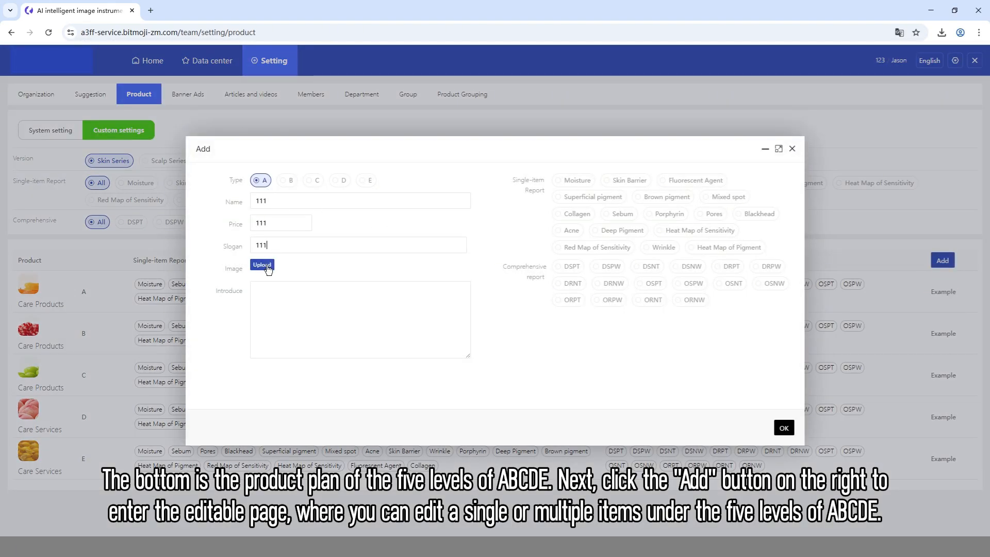
click(262, 264)
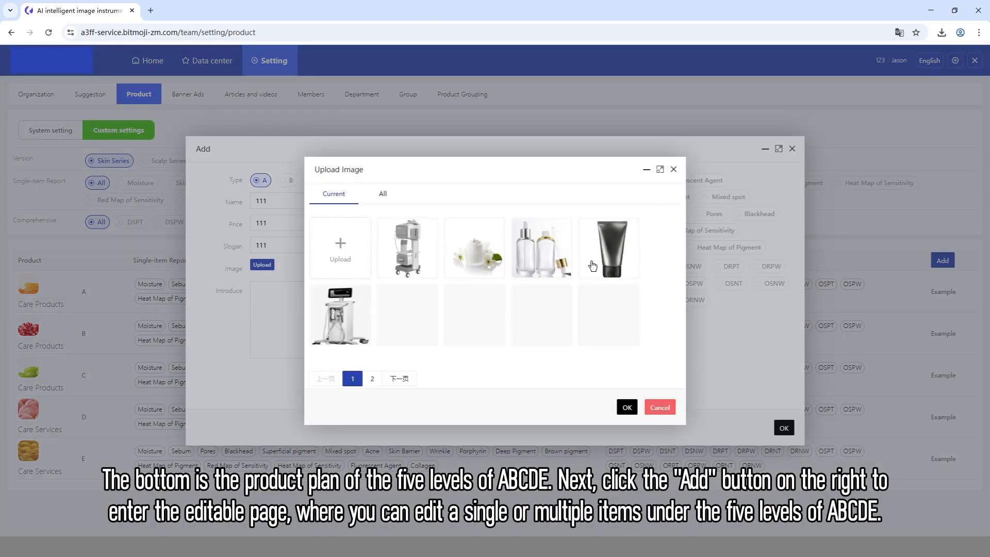
click(609, 263)
click(627, 407)
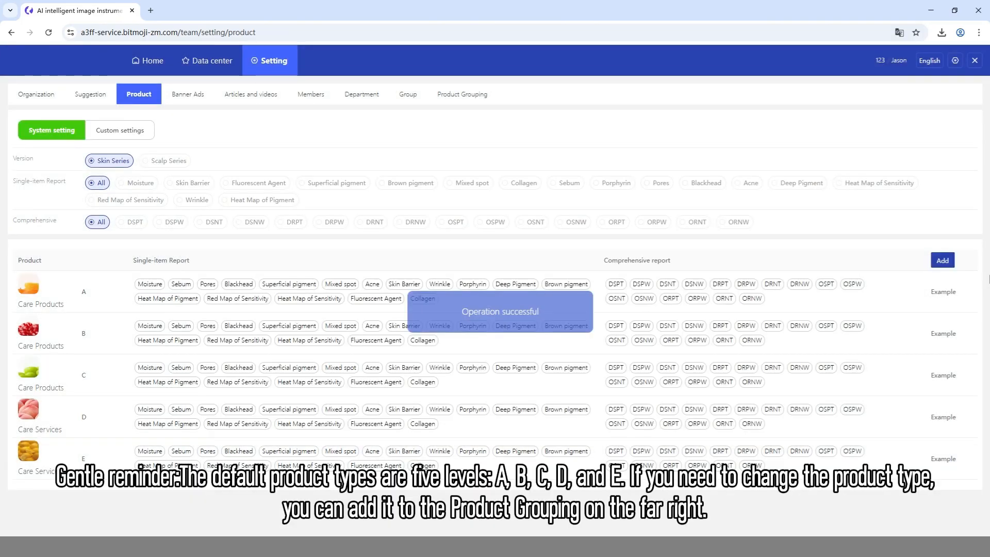
Check the default product types in a new product form and add a product grouping named 111.
click(943, 261)
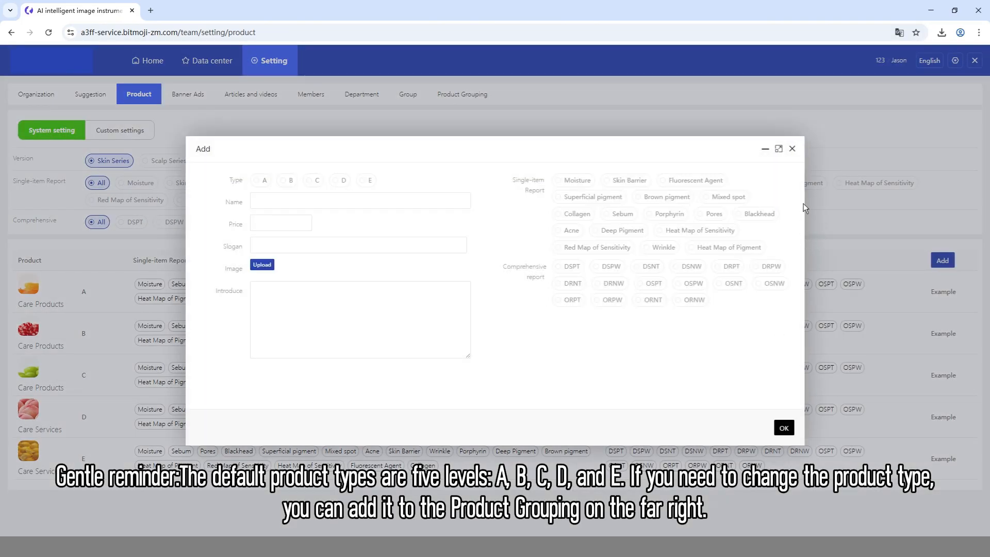
click(792, 149)
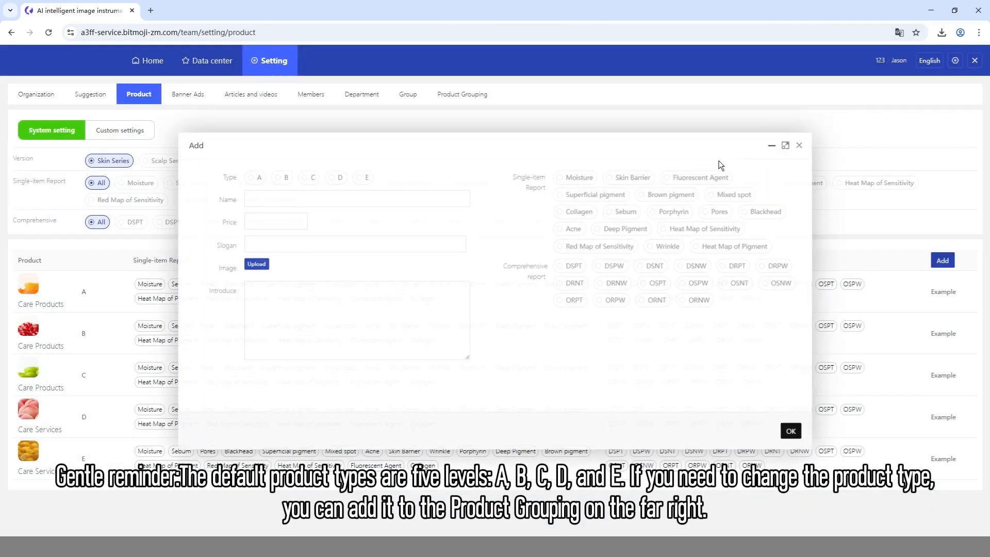
click(481, 95)
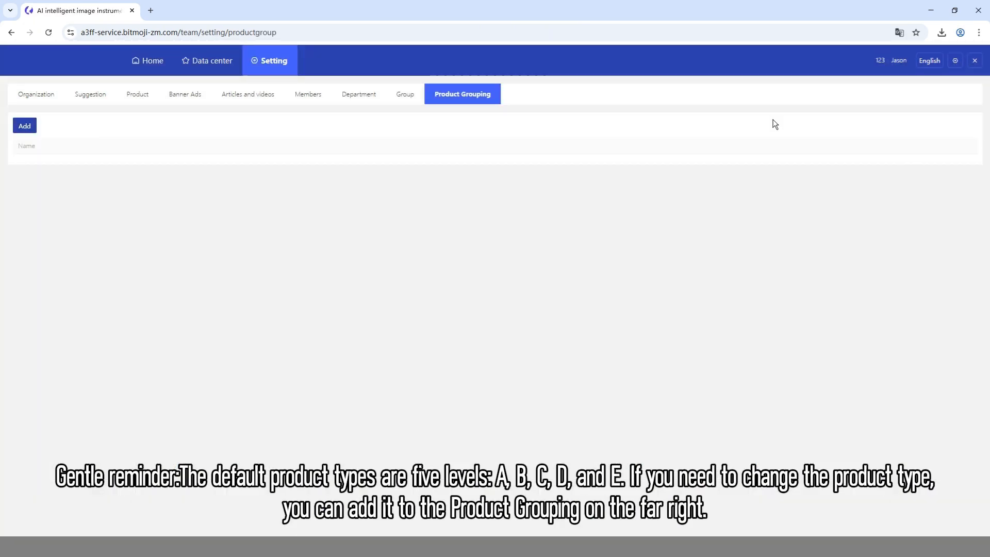
click(33, 125)
click(452, 291)
text(1)
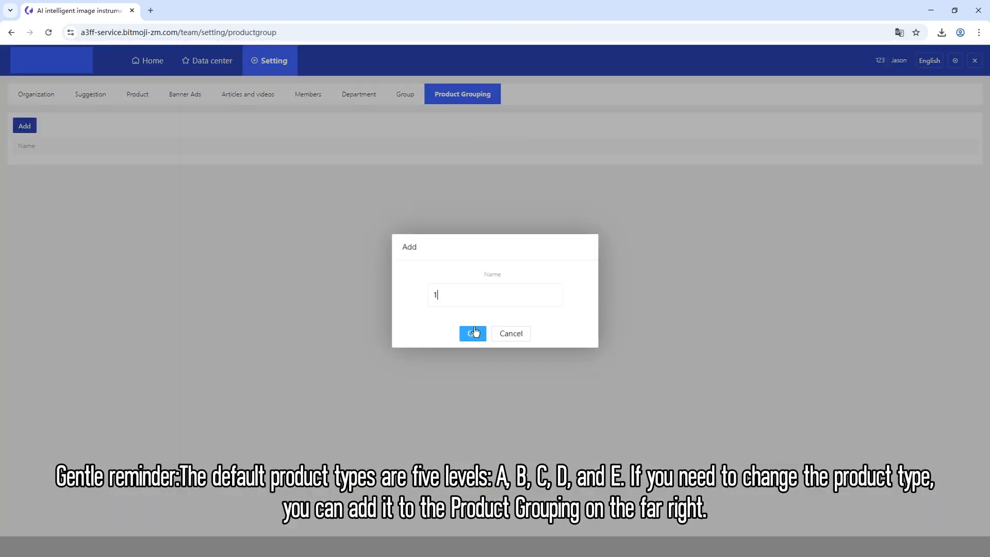
click(473, 333)
Return to the Product settings and check the product types offered for a new product, closing the form without saving.
click(128, 99)
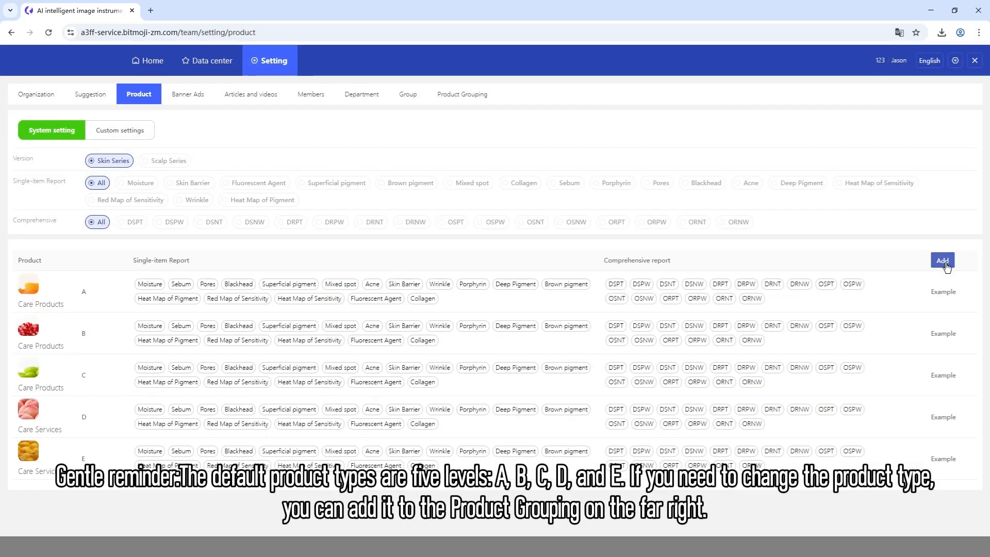
click(943, 260)
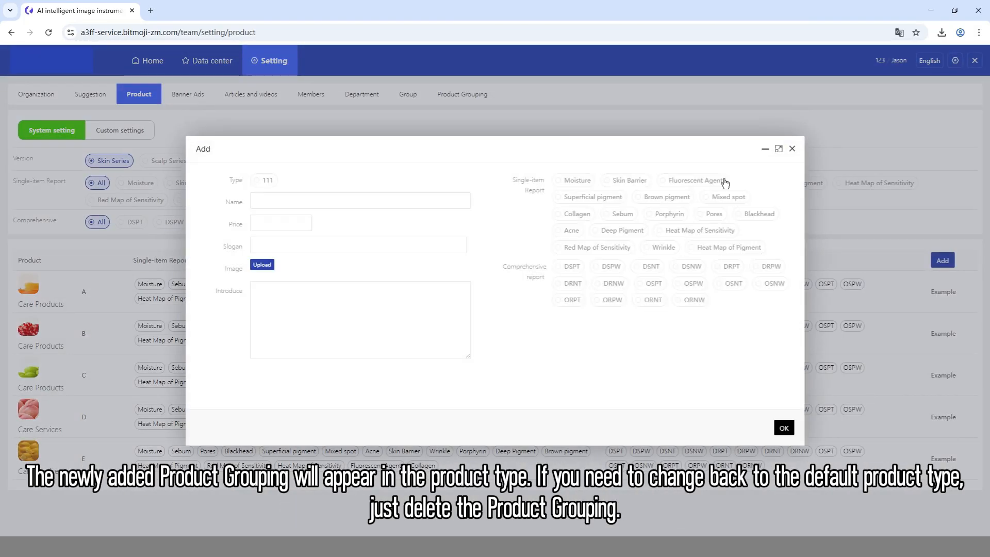
click(792, 148)
Delete the product grouping 111 and recheck the product types offered in a new product form.
click(462, 94)
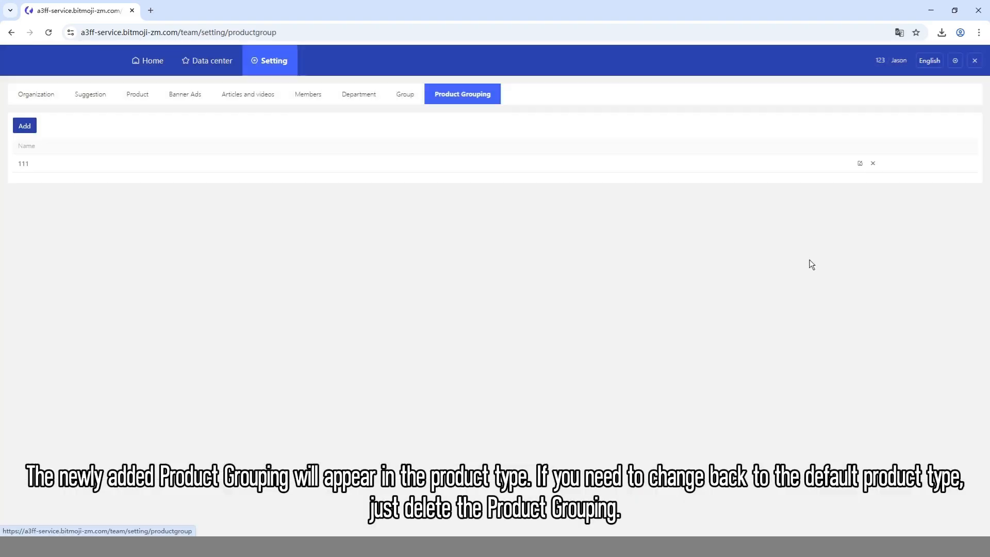
click(873, 162)
click(137, 94)
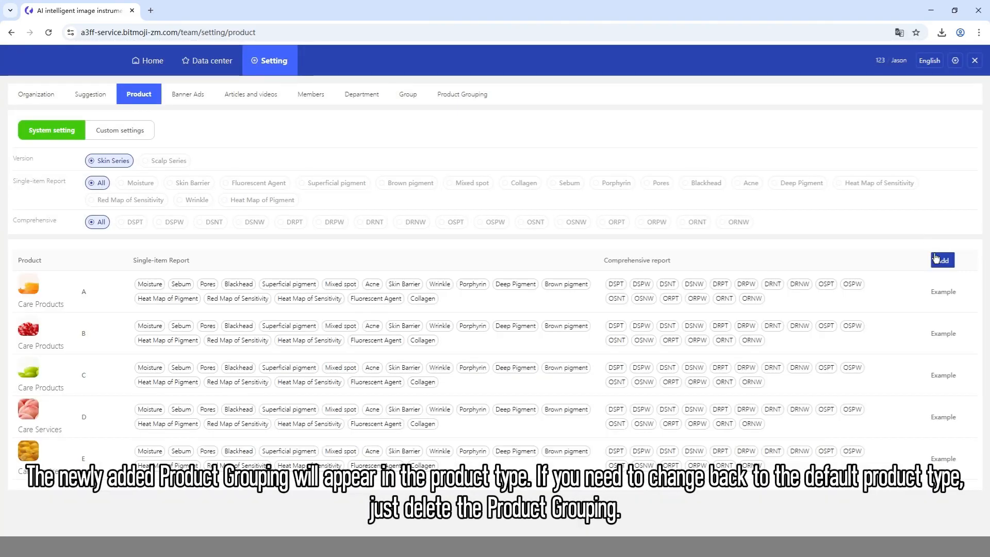
click(943, 259)
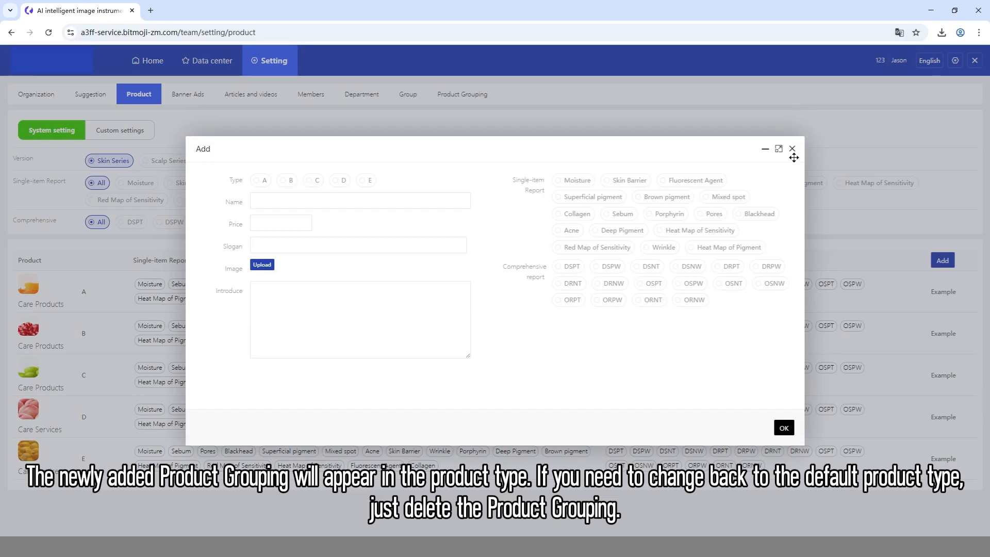
click(792, 149)
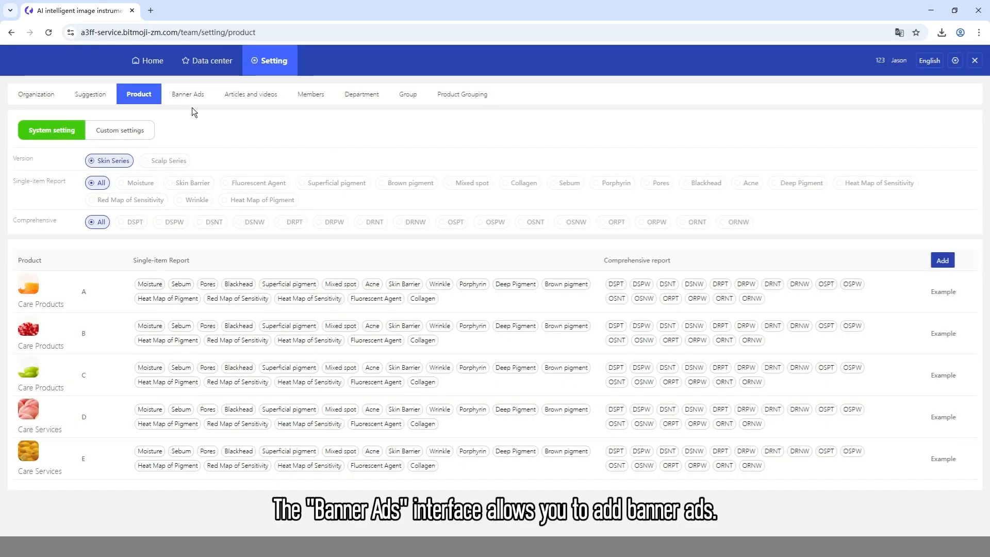
Open the Banner Ads settings and view the Scalp Analyzer and Comprehensive testing device banners, ending on Skin Analyzer.
click(211, 109)
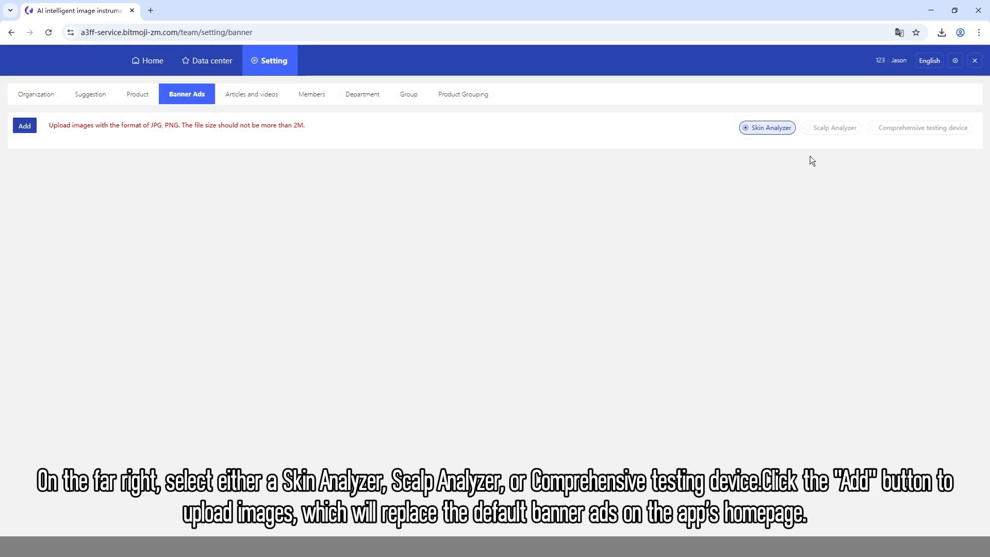
click(840, 134)
click(916, 131)
click(835, 132)
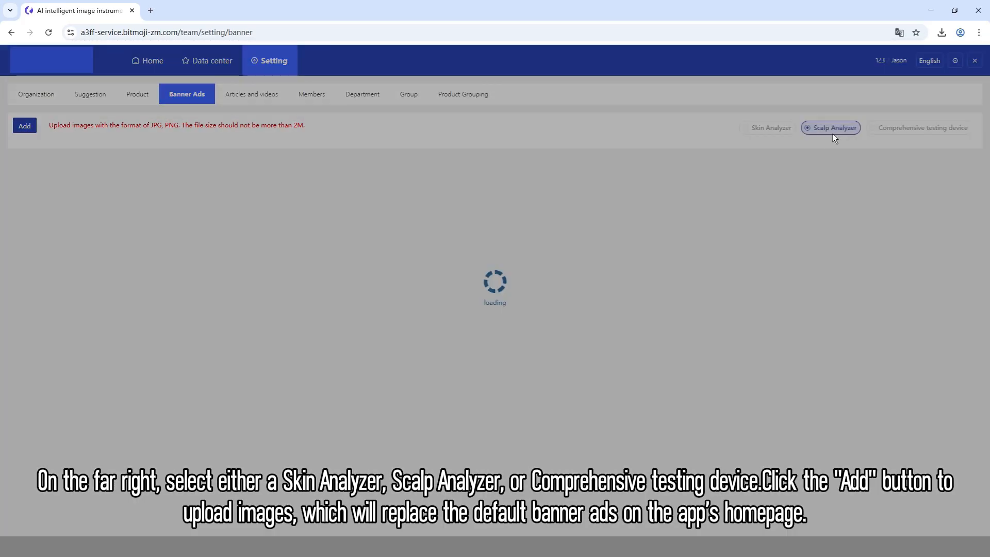
click(776, 131)
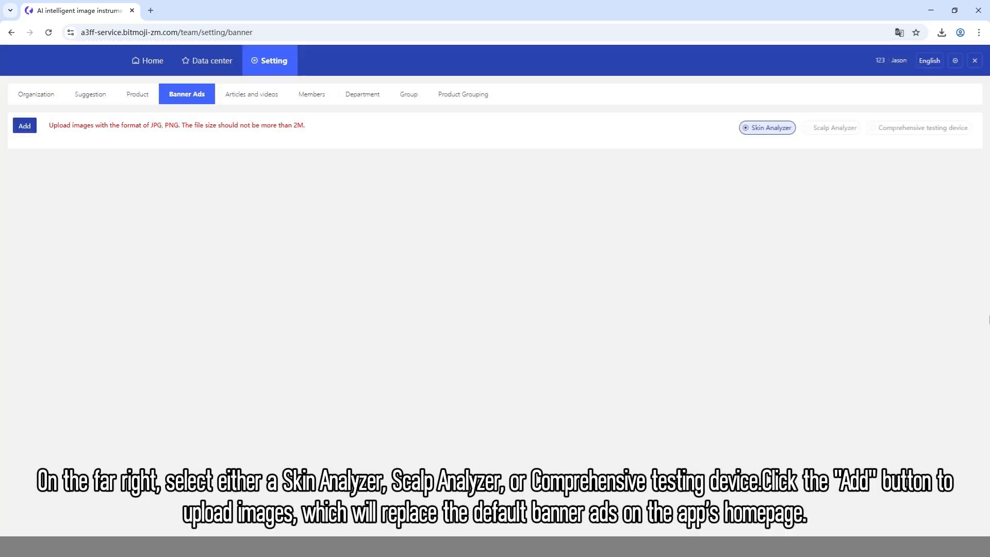
Upload three banner images for the Skin Analyzer: the skin care technology, skin testing and AI New Algorithm banners.
click(23, 126)
double_click(190, 97)
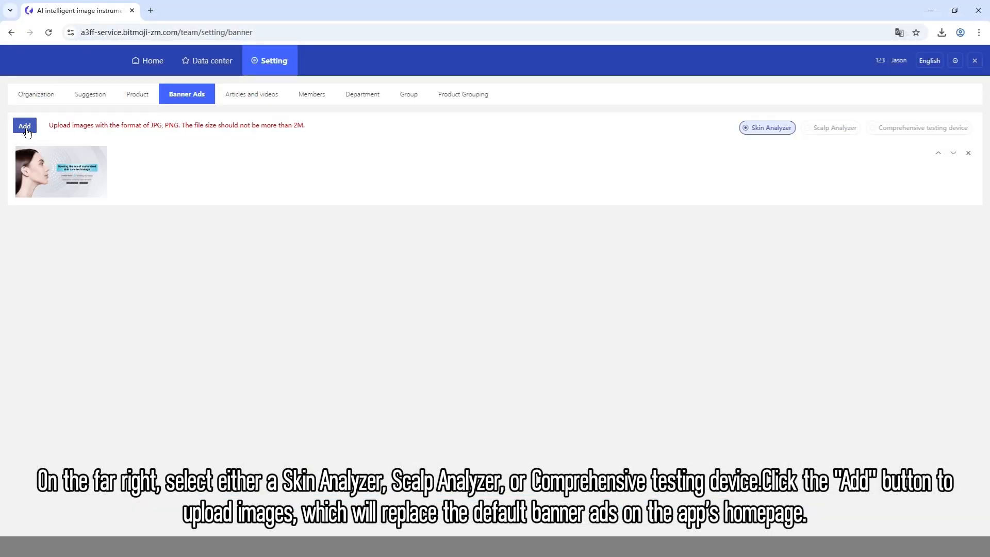
click(24, 126)
double_click(230, 95)
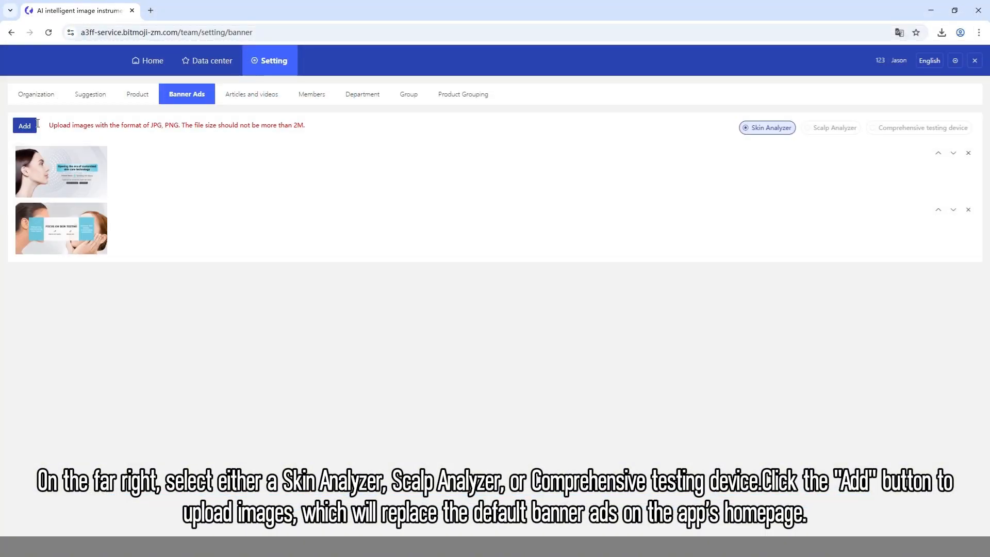
click(35, 126)
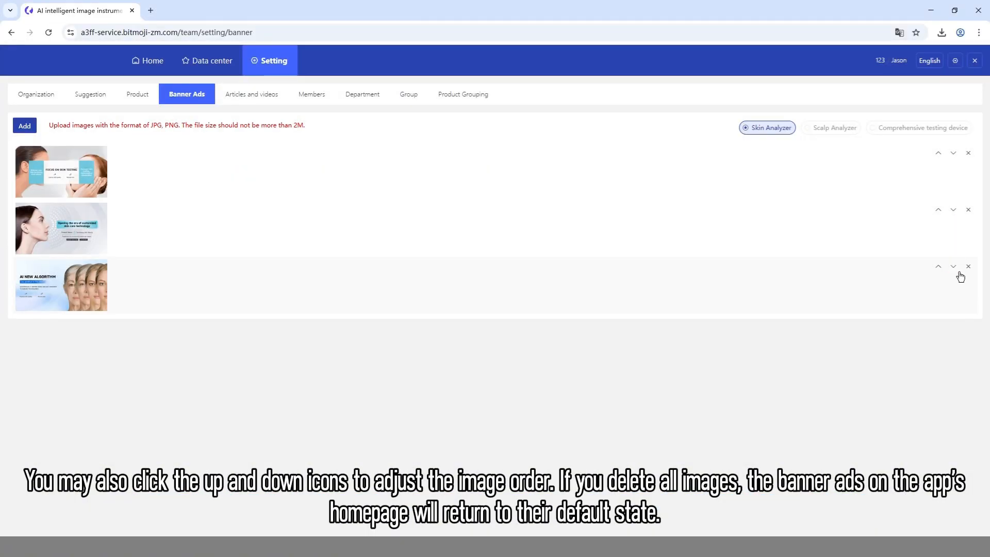
Reorder the banners by moving the first down one place and the last up one place, and delete the top banner.
click(952, 153)
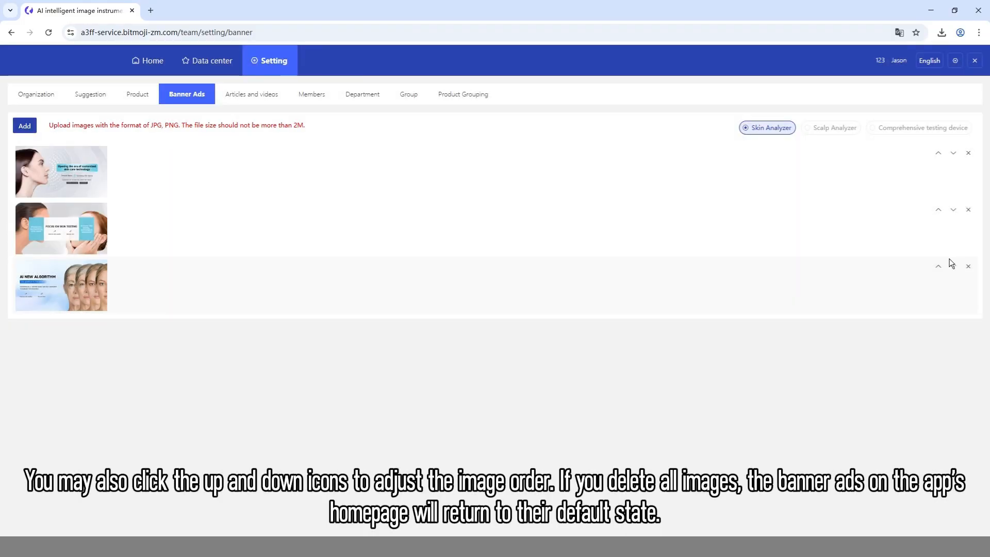
click(938, 266)
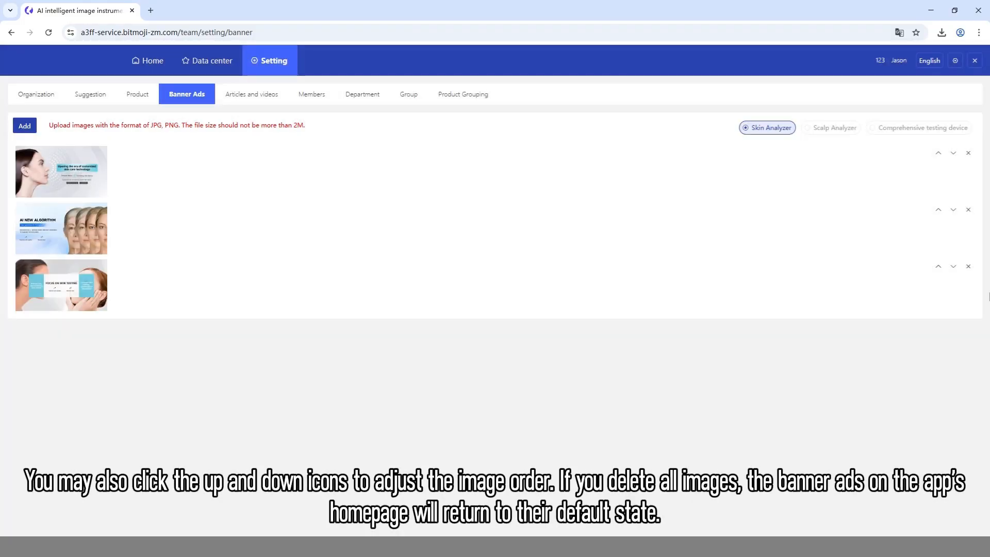
click(968, 153)
click(469, 328)
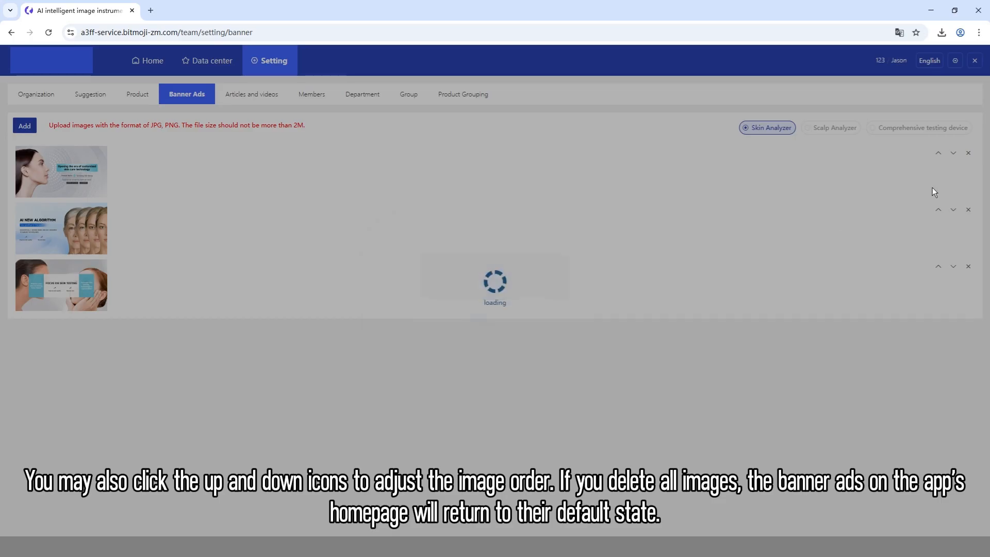
Delete the remaining Skin Analyzer banners one after another until none is left in the list.
click(969, 157)
click(471, 330)
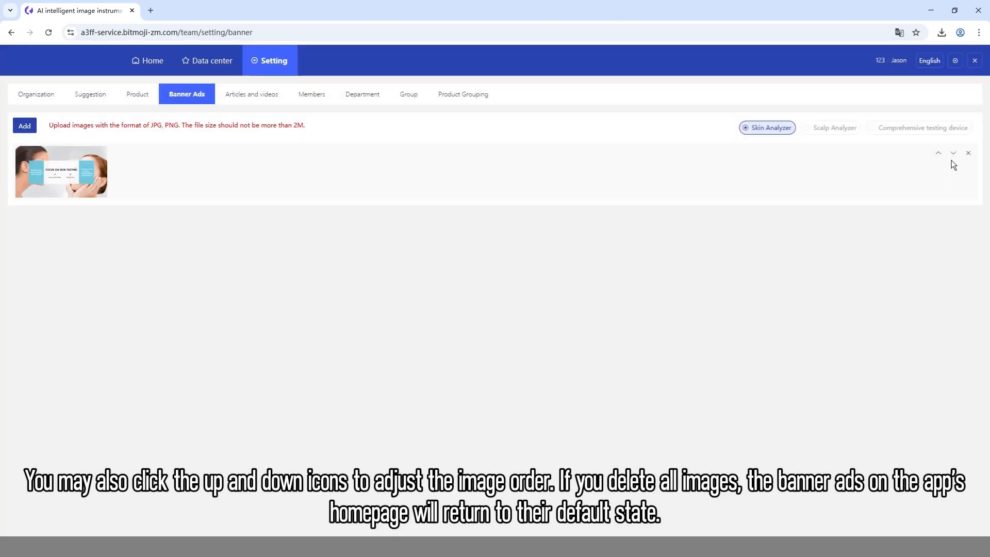
click(968, 153)
click(471, 329)
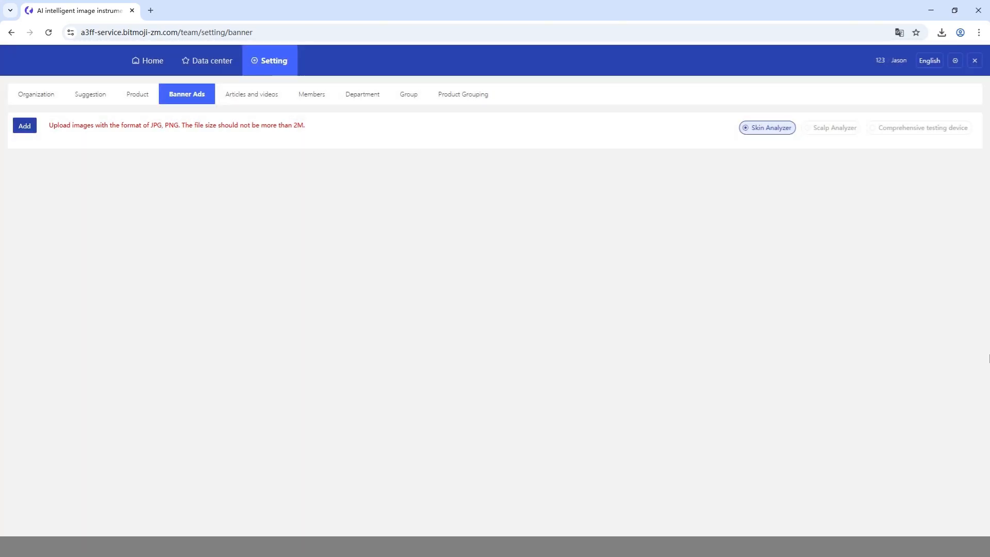
Open the Articles and videos settings and view the Scalp Analyzer and Comprehensive testing device content, ending on Skin Analyzer.
click(258, 94)
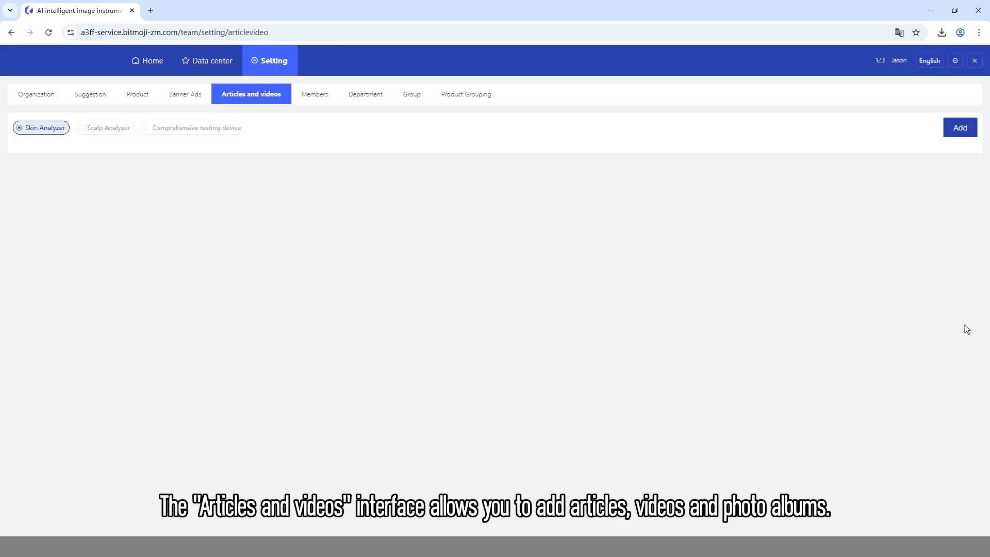
click(106, 128)
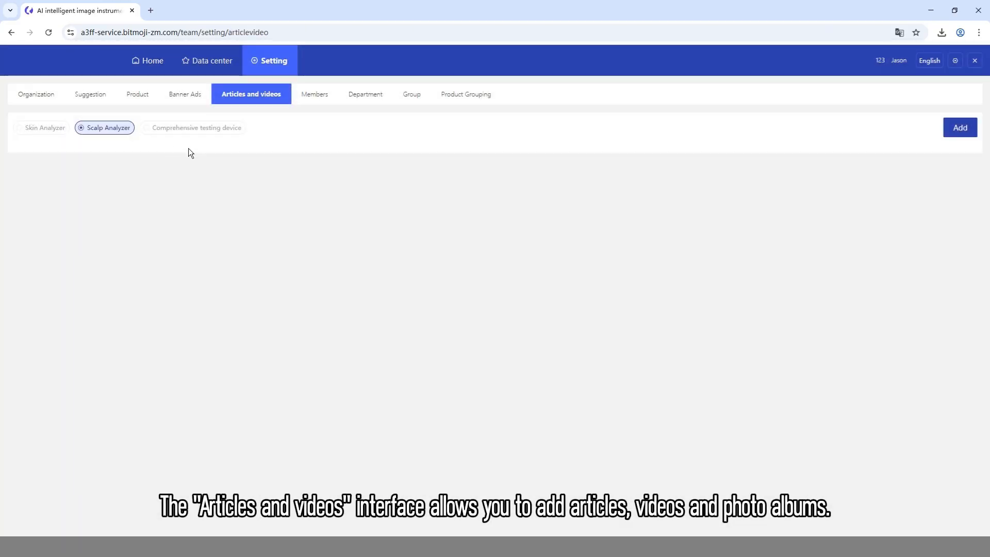
click(188, 132)
click(103, 128)
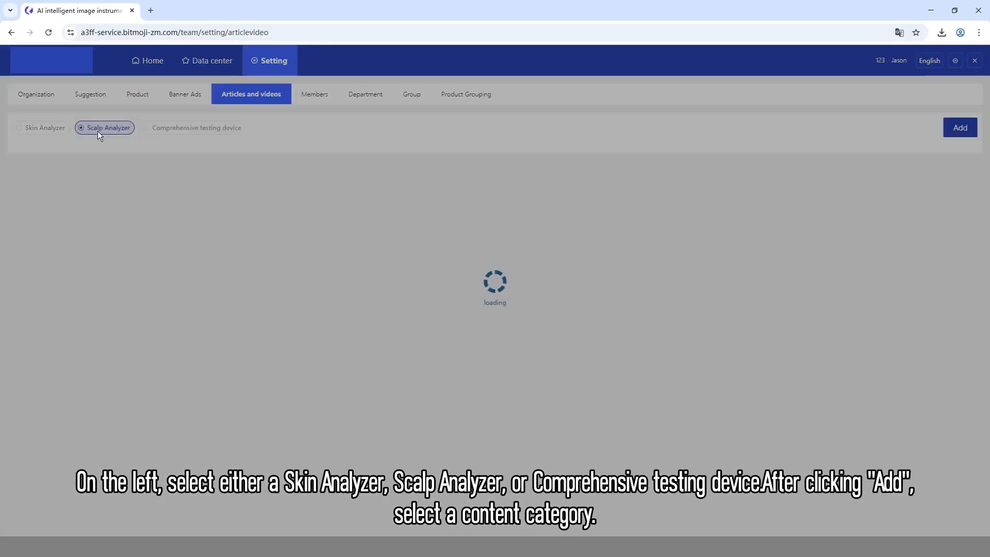
click(54, 130)
Start a new content entry for the Skin Analyzer with category Must-read instructions and type Videos.
click(960, 129)
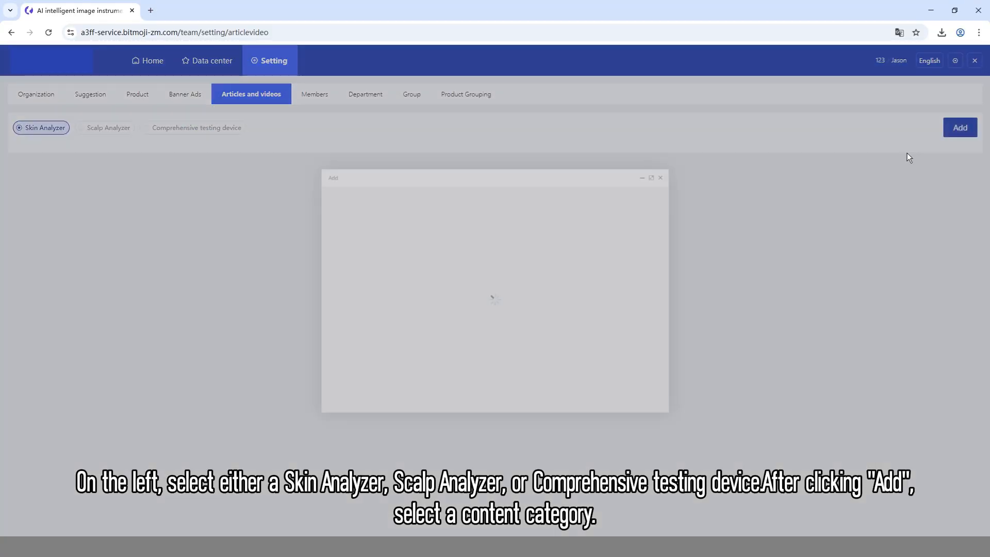
click(372, 177)
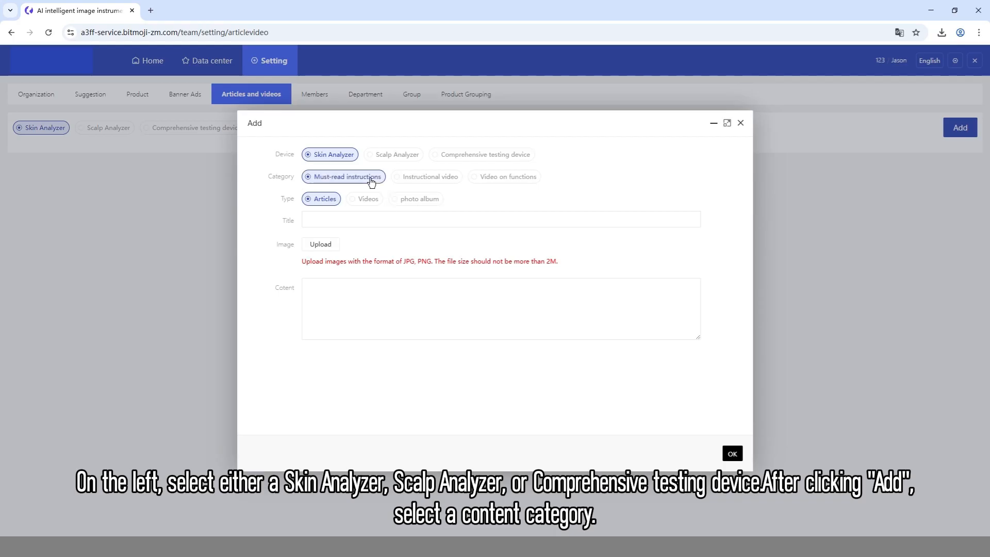
click(397, 156)
click(349, 156)
click(368, 178)
click(397, 200)
click(368, 200)
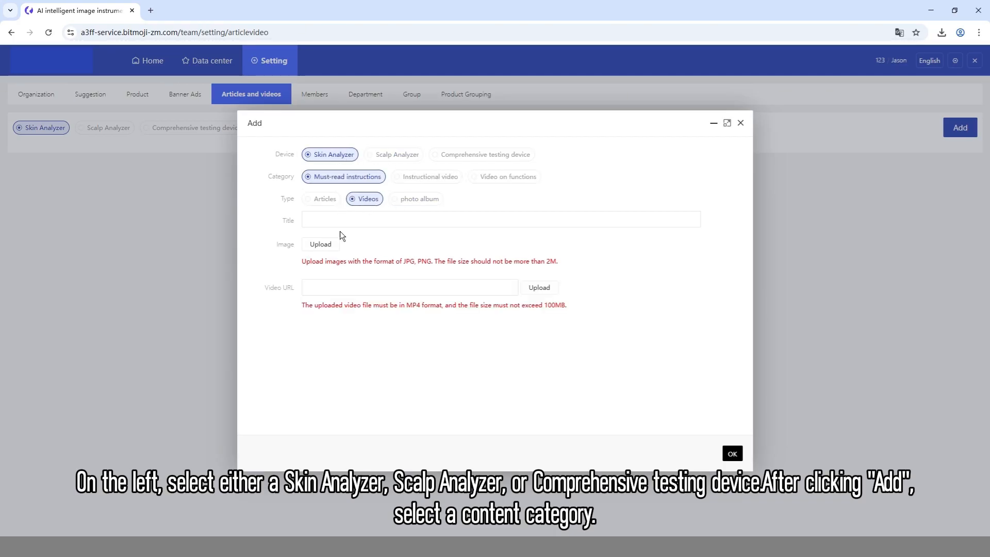
Title the video entry 1, upload the care plan recommendation cover image and the video 1.mp4, and save the entry.
click(326, 250)
click(625, 99)
double_click(625, 100)
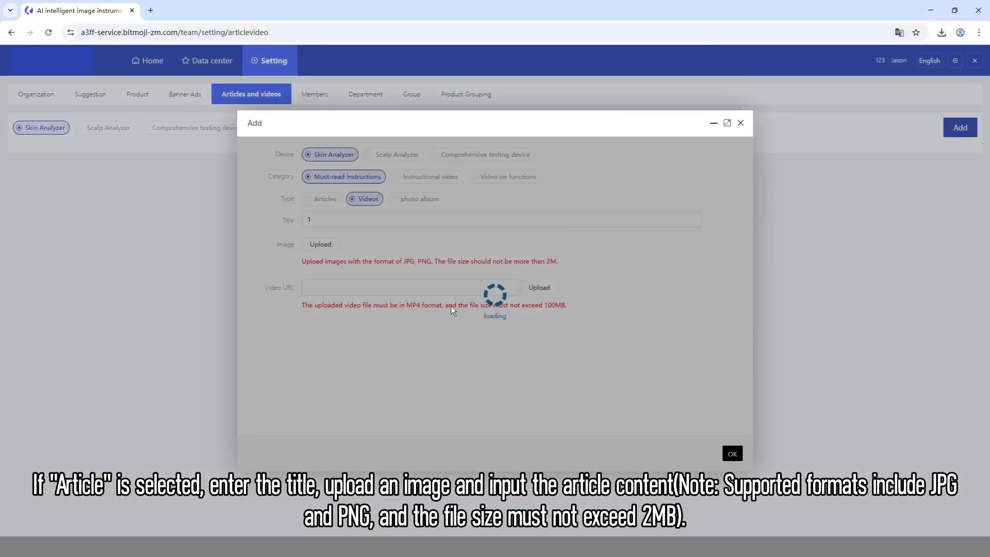
click(539, 337)
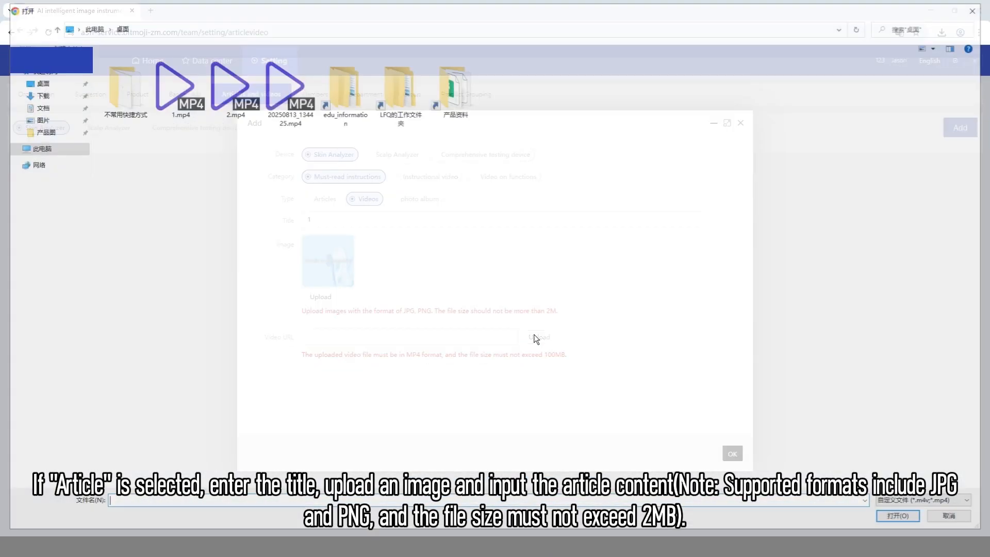
double_click(178, 78)
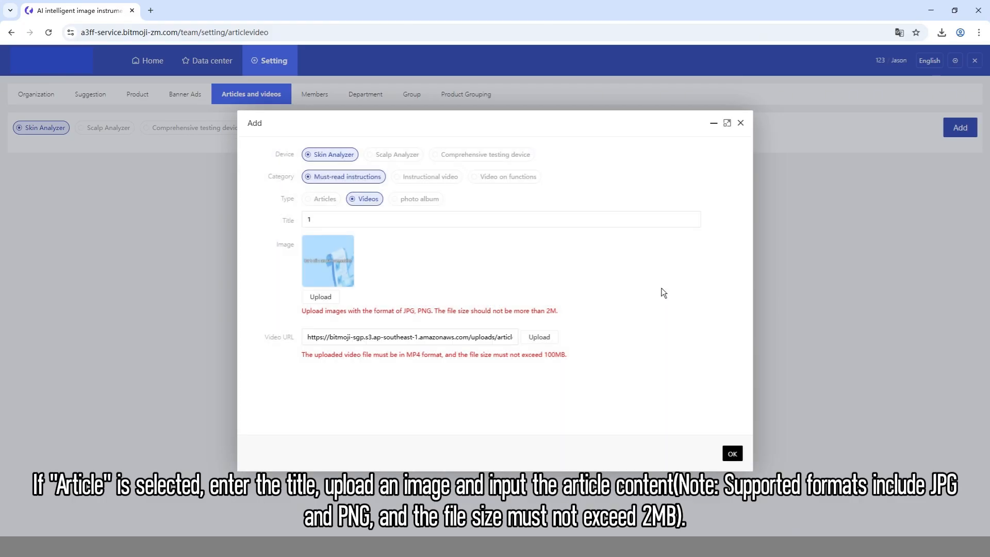
click(733, 454)
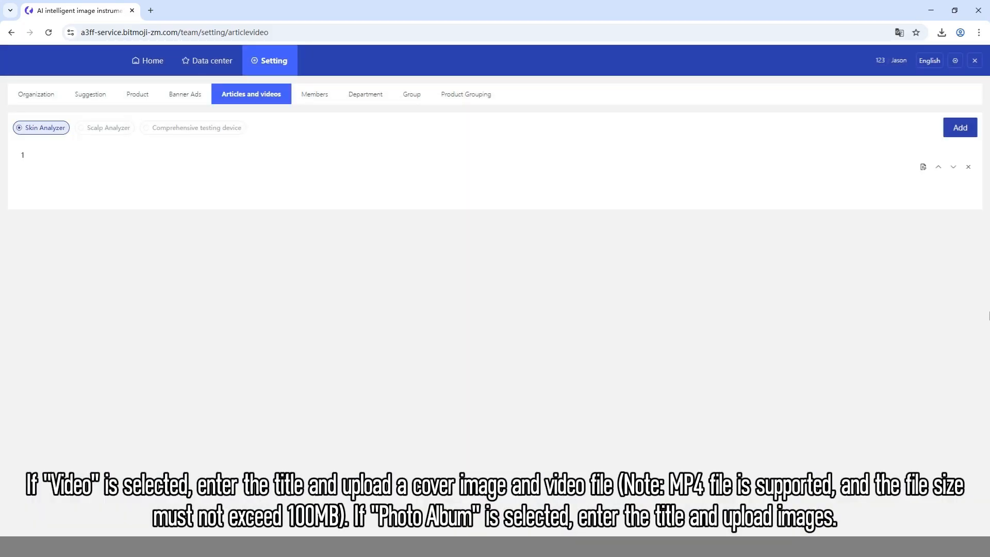
Add a Skin Analyzer video in the Instructional video category, titled 2, with the detection level cover image and an MP4 file.
click(958, 129)
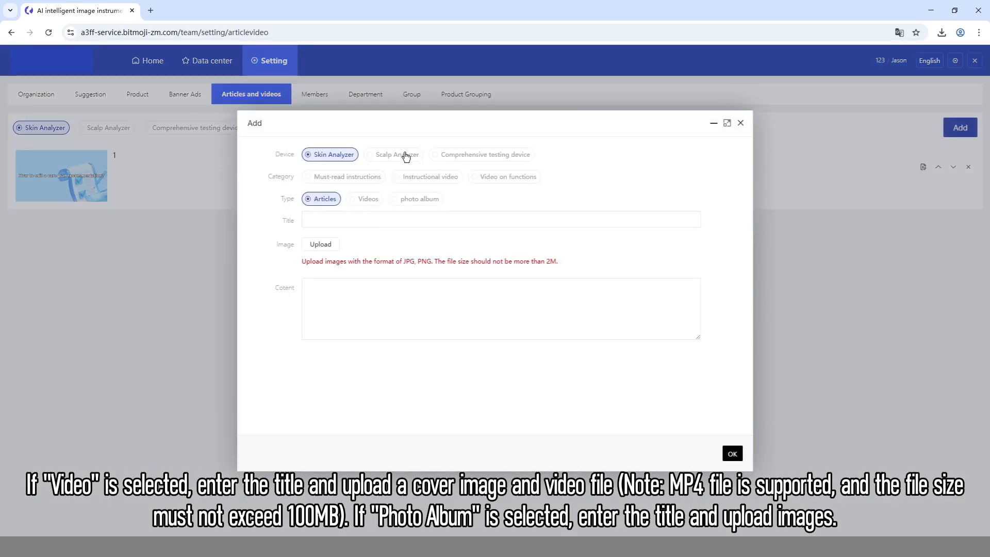
click(400, 178)
click(370, 201)
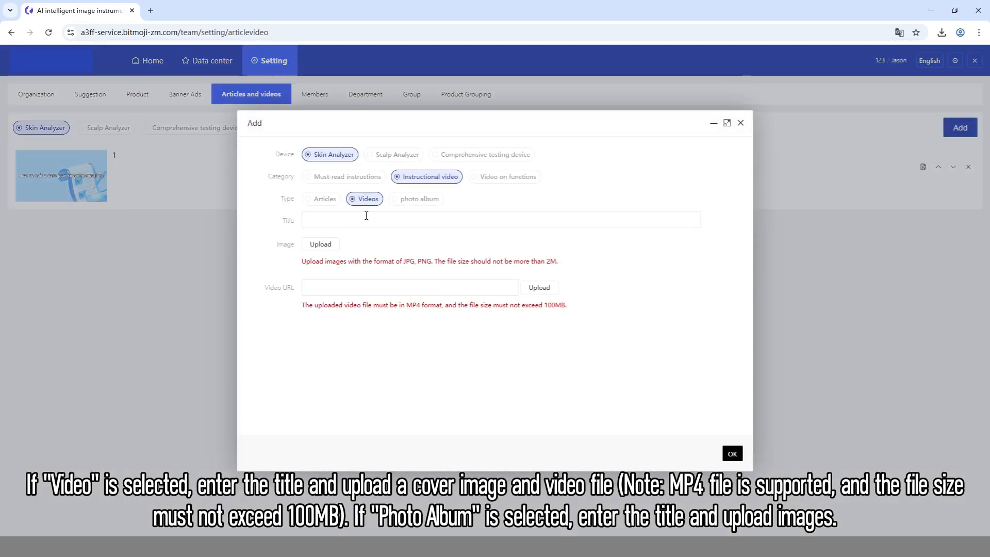
click(326, 248)
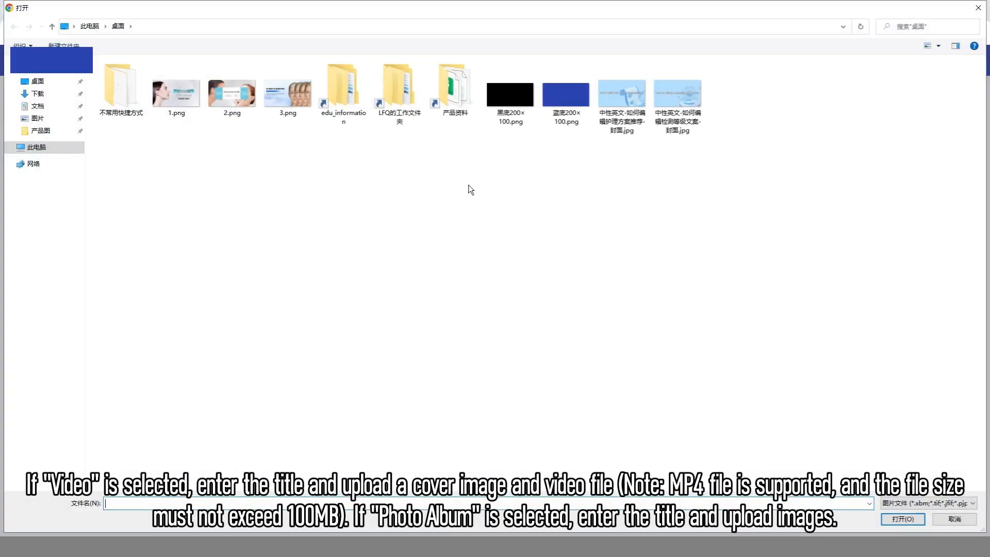
double_click(661, 100)
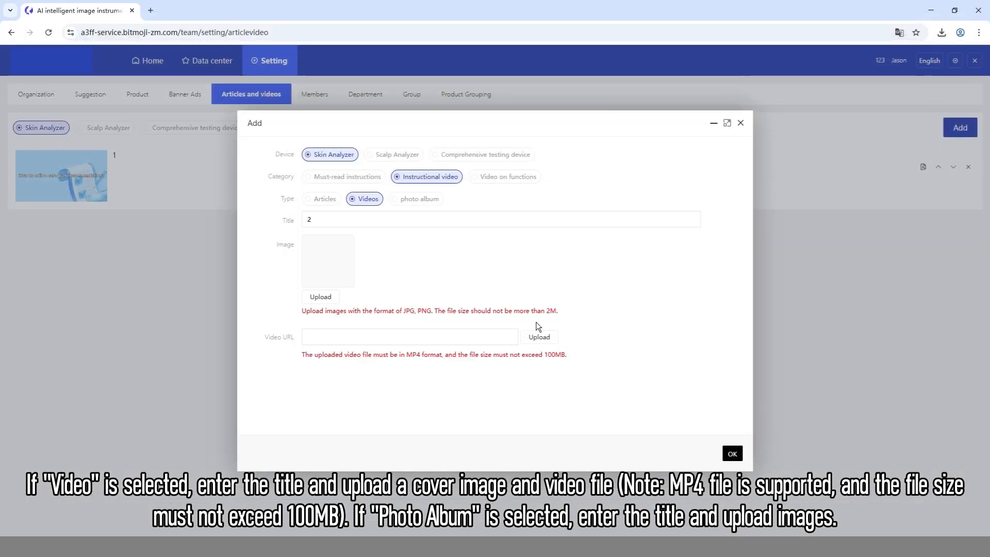
click(539, 337)
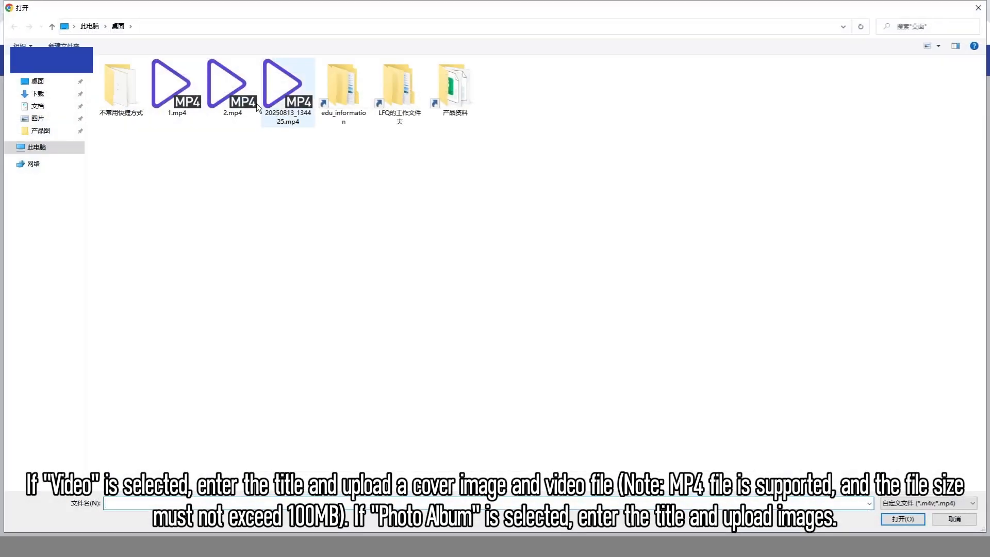
double_click(288, 87)
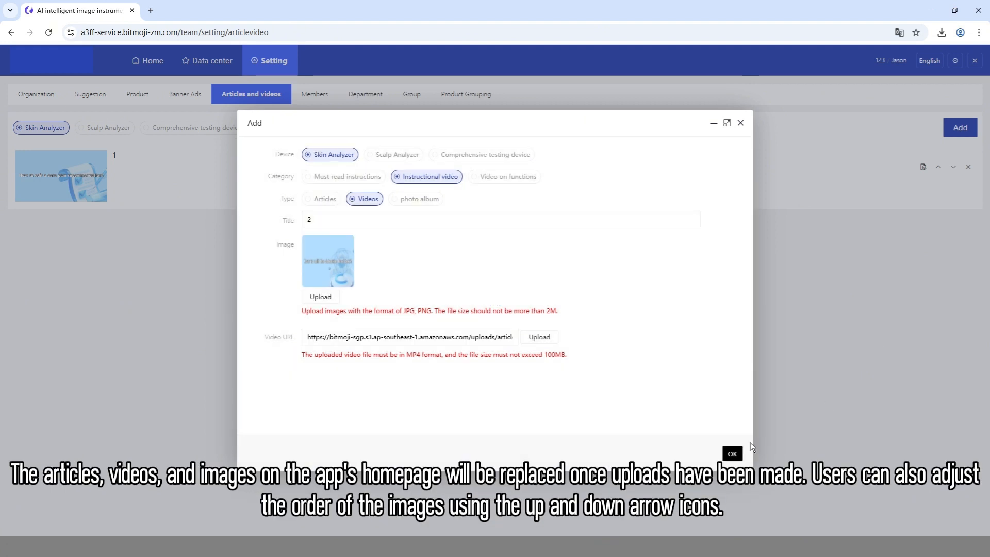
click(732, 453)
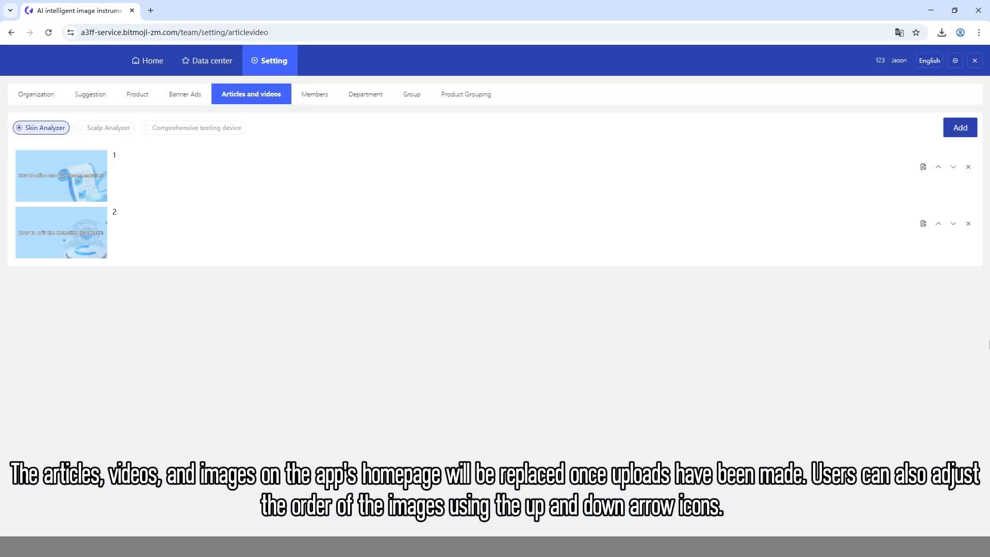
Move video entry 2 up one place and back down, and delete both video entries.
click(938, 225)
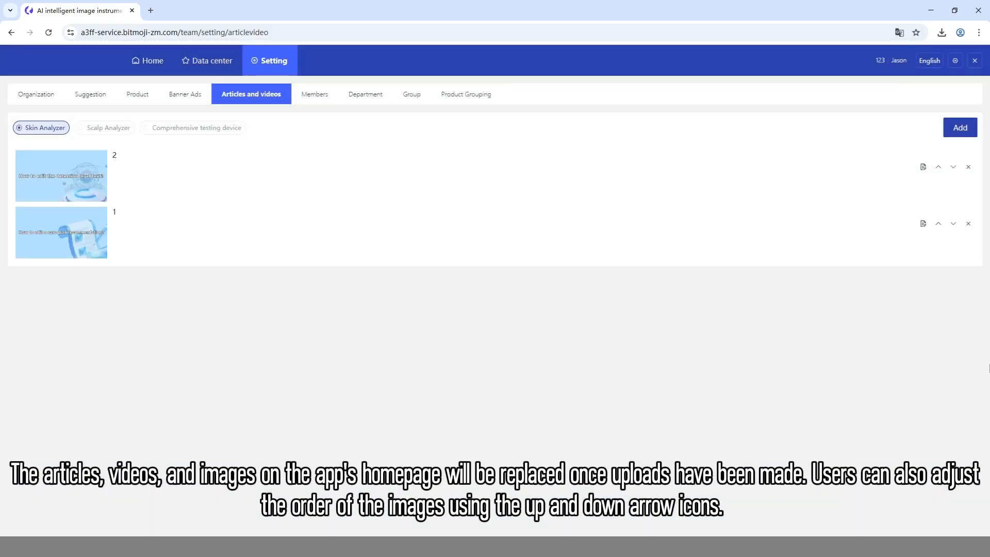
click(953, 167)
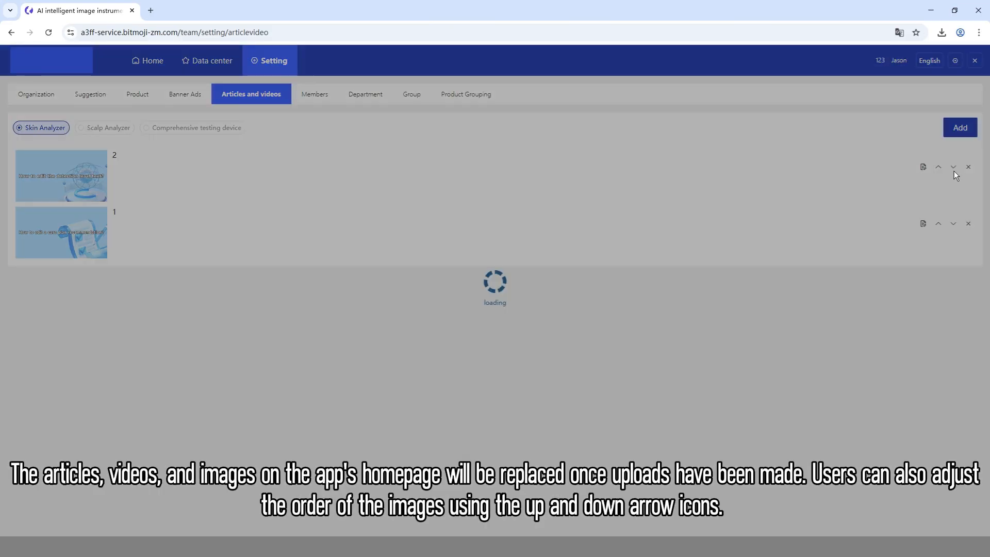
click(969, 166)
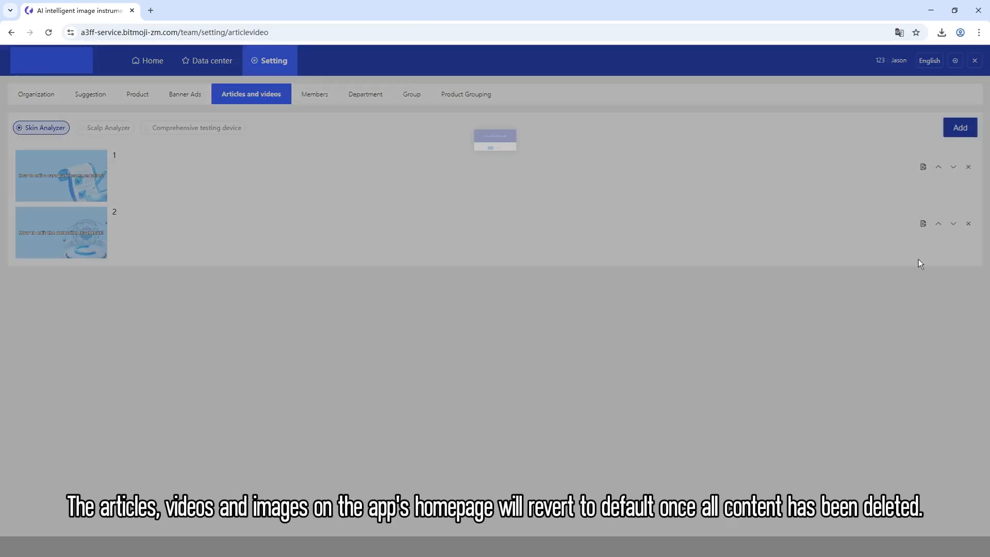
click(464, 328)
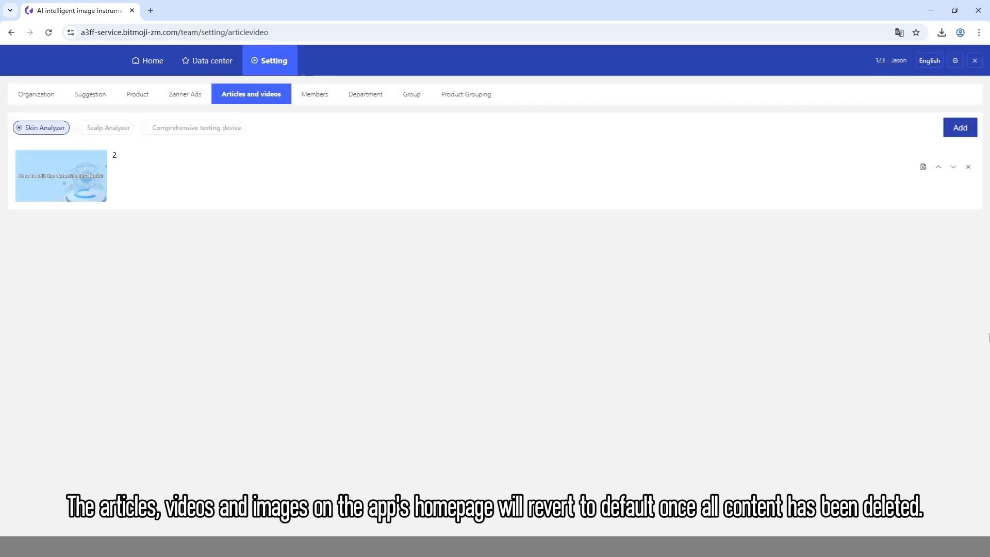
click(969, 167)
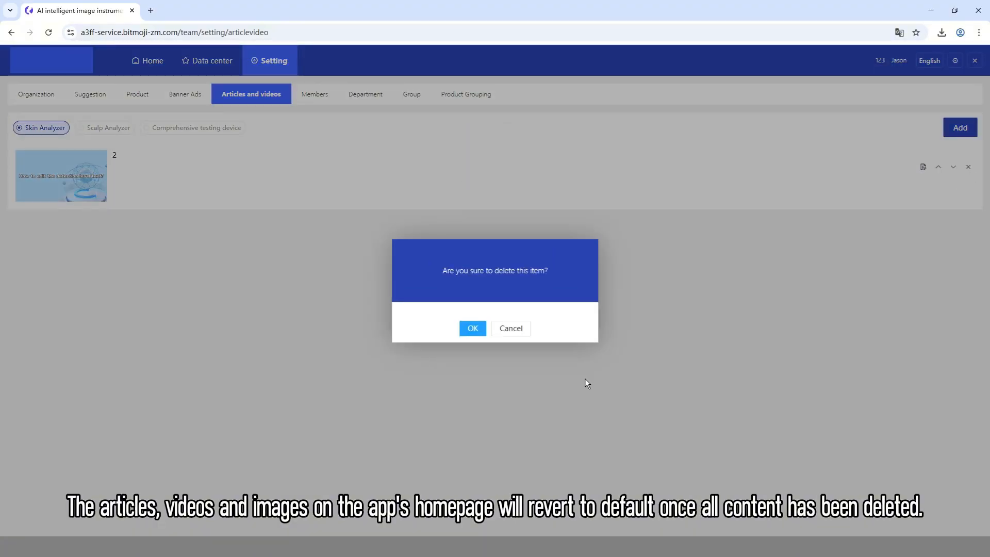
click(466, 331)
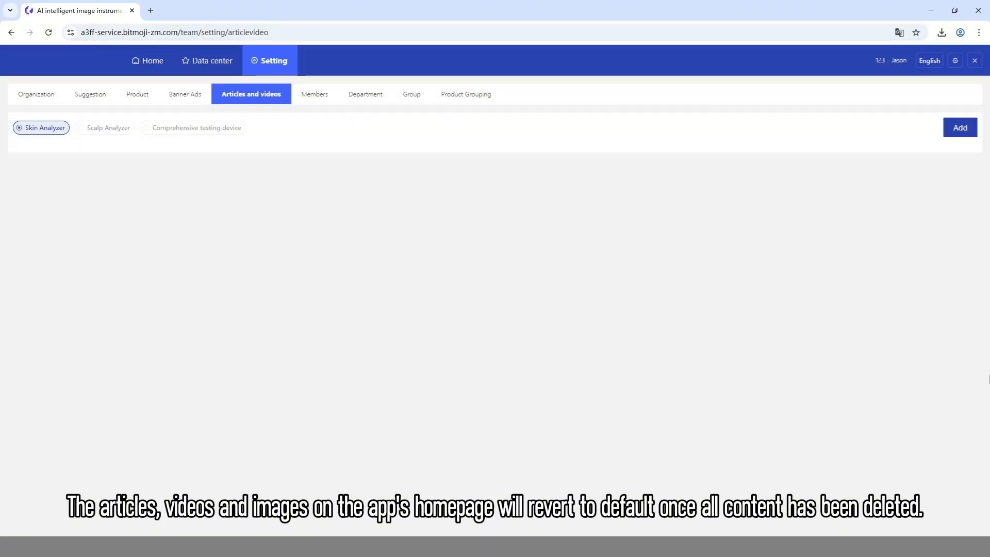
Open the Members settings and examine the time range and keyword filters above the account list.
click(314, 96)
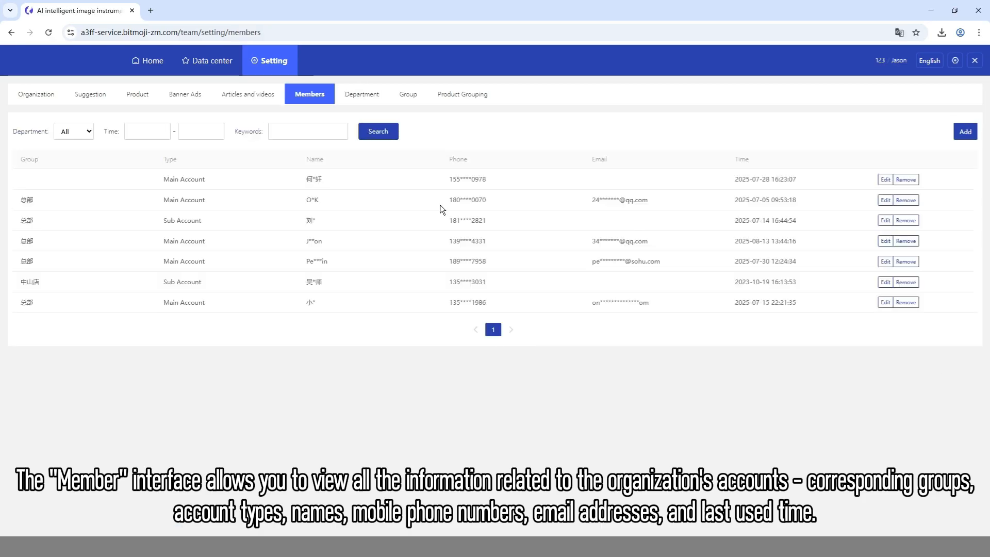
click(140, 132)
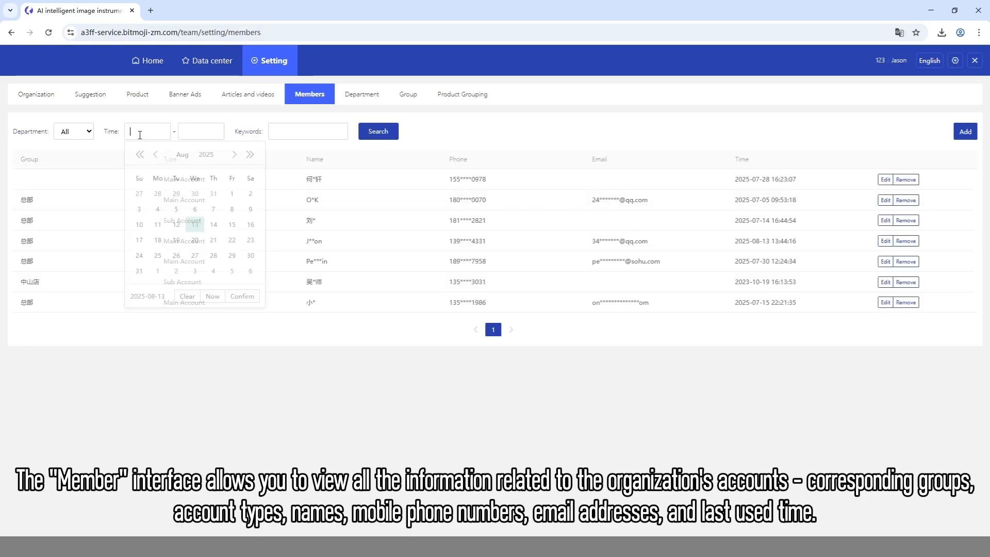
click(201, 132)
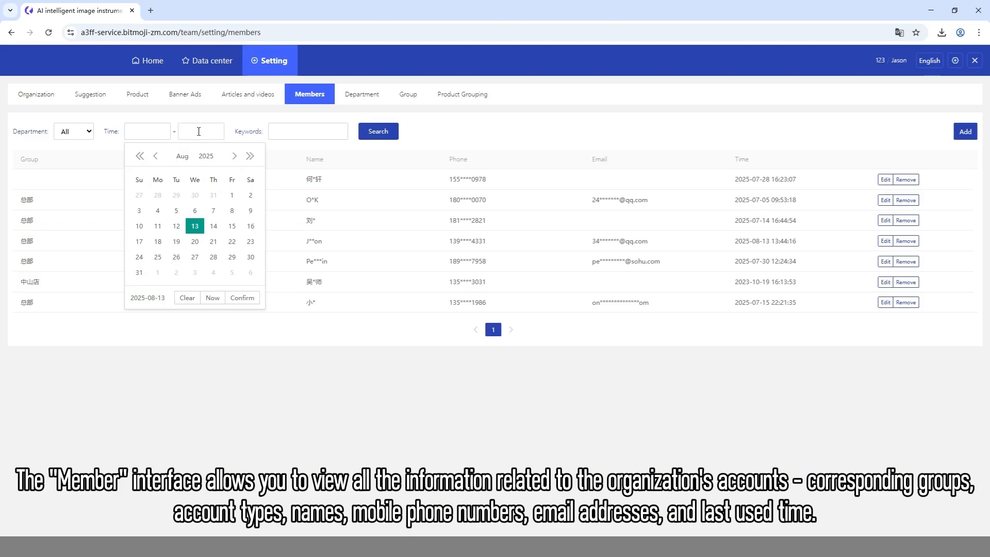
click(287, 134)
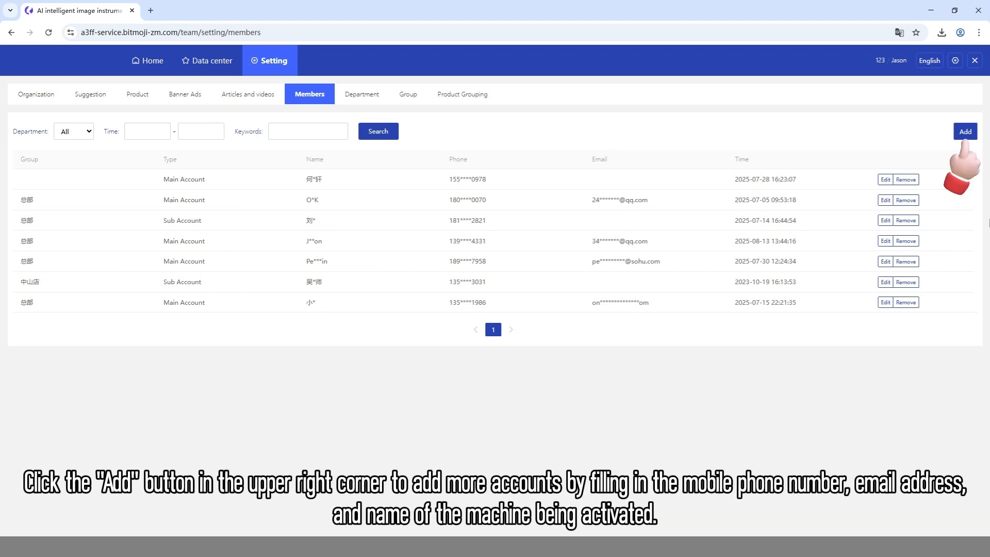
Add a member account in department All, filling in the member's name, phone number and e-mail address, and save it.
click(966, 132)
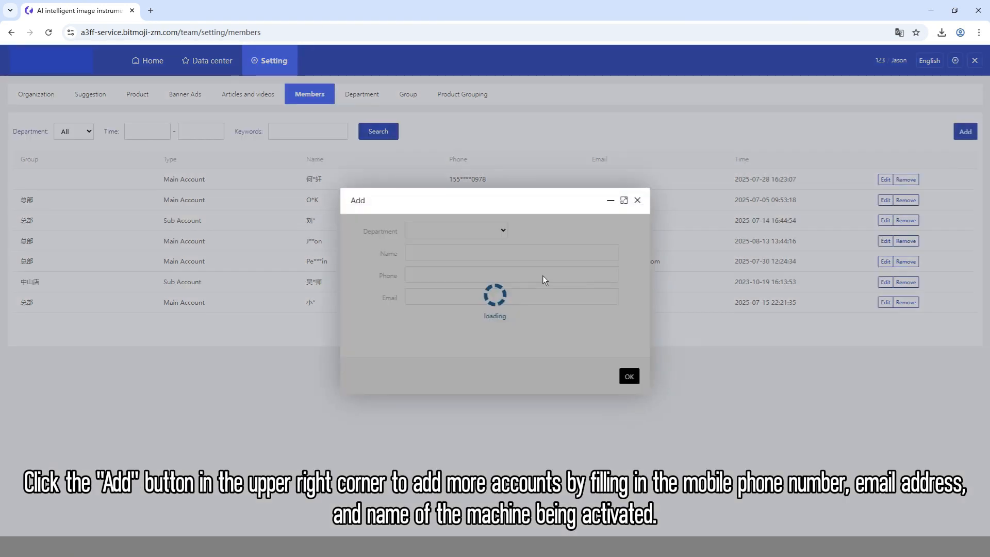
click(441, 253)
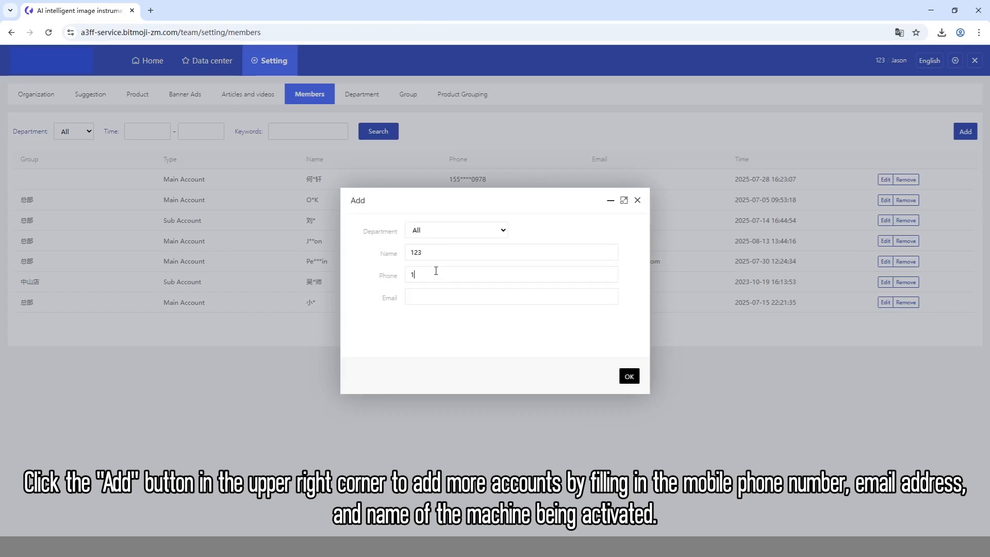
click(436, 271)
text(123456789)
text(123456)
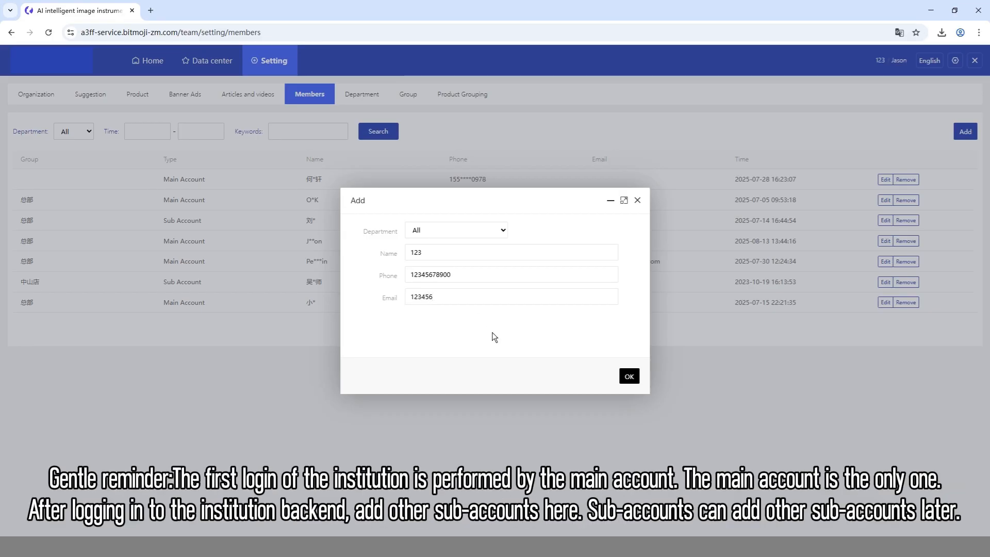
text(@qq)
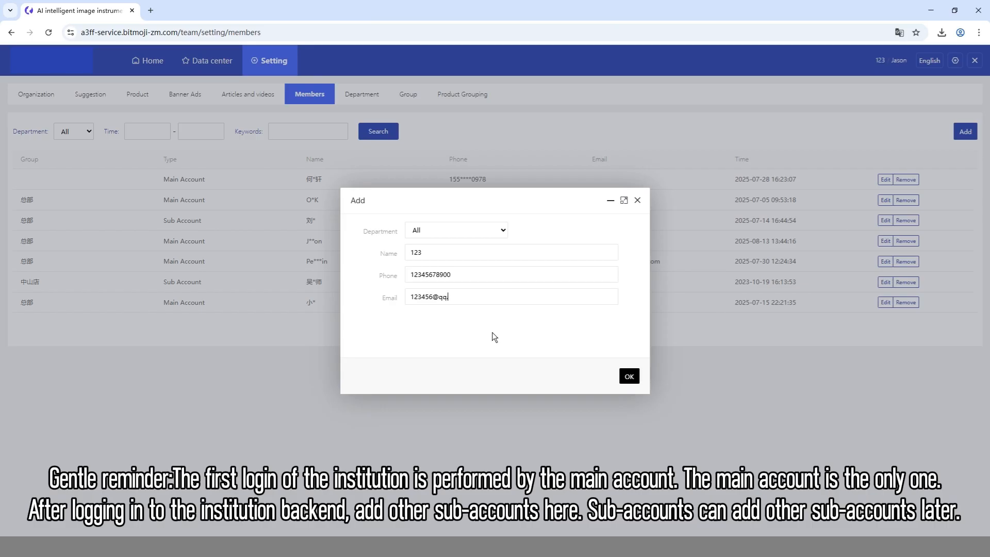
text(.com)
click(628, 375)
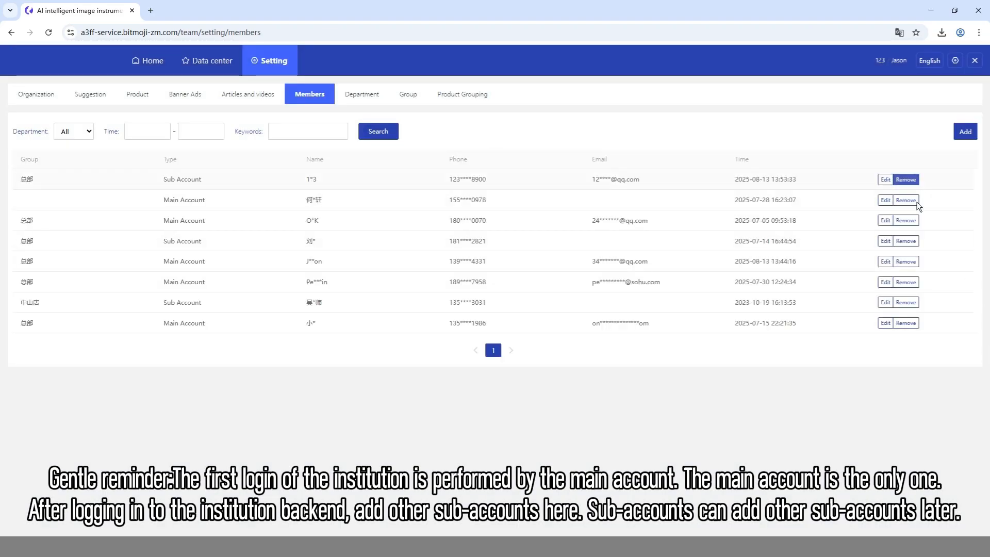
Remove the newly added sub account from the member list and confirm the deletion.
click(906, 179)
click(472, 328)
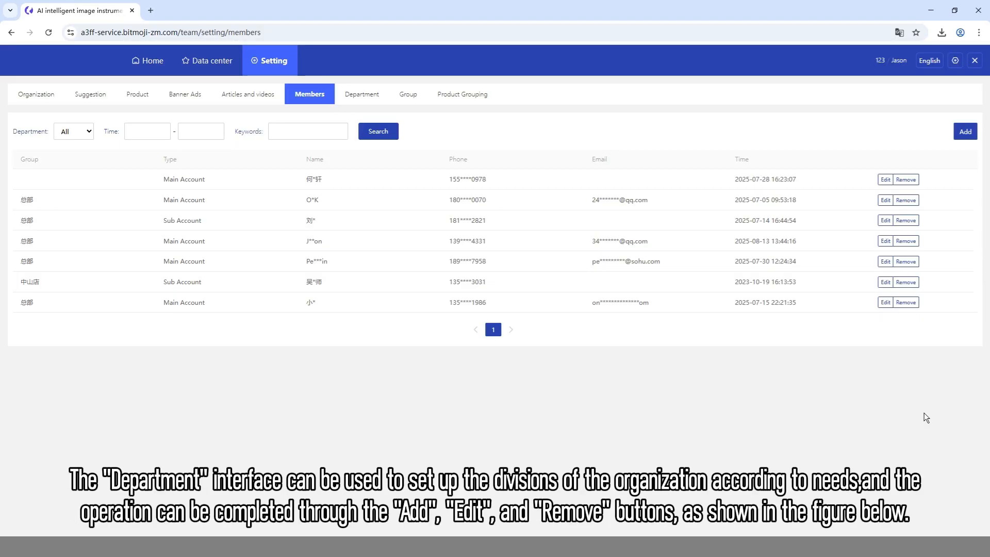
In the Department settings, add a department named 111 and remove it again, confirming the deletion.
click(362, 96)
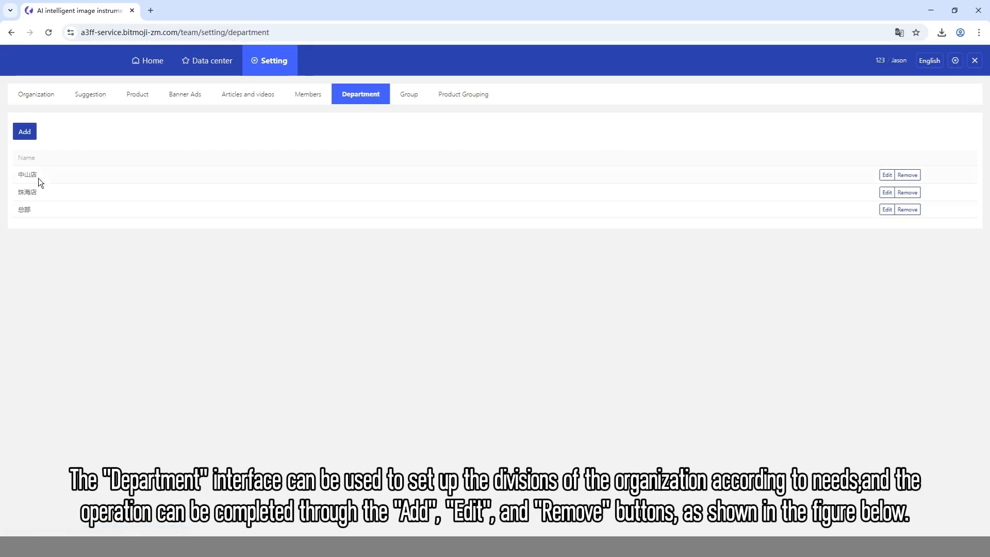
click(25, 132)
click(513, 293)
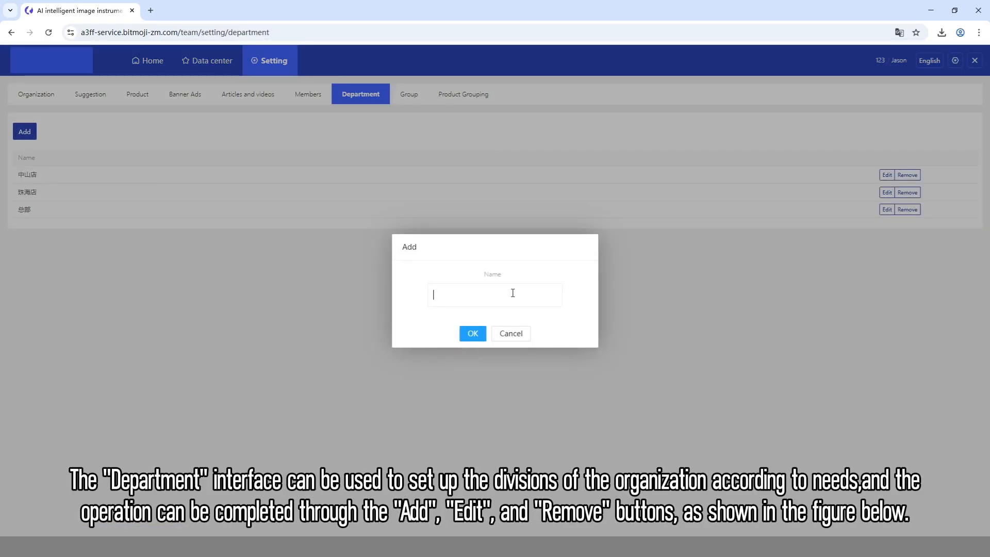
text(111)
click(473, 334)
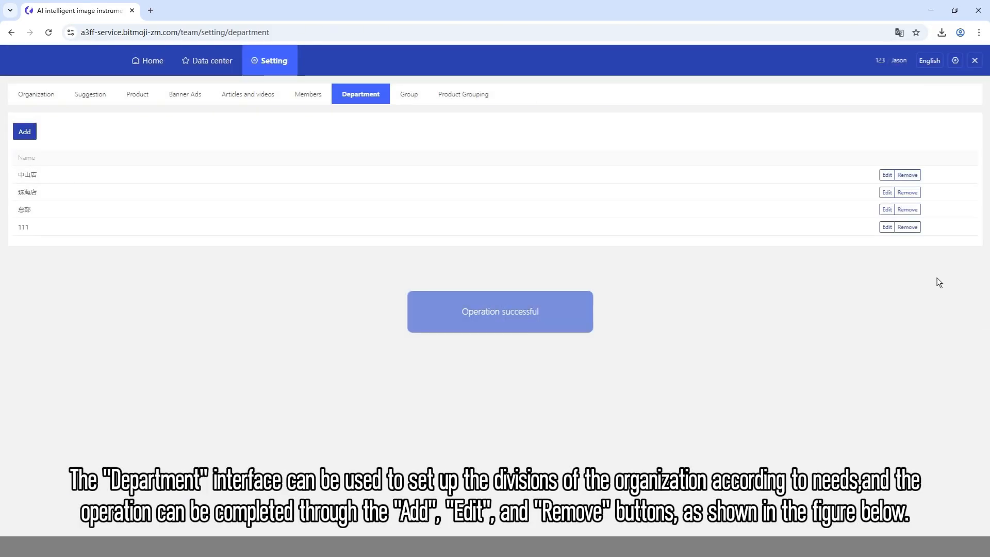
click(908, 226)
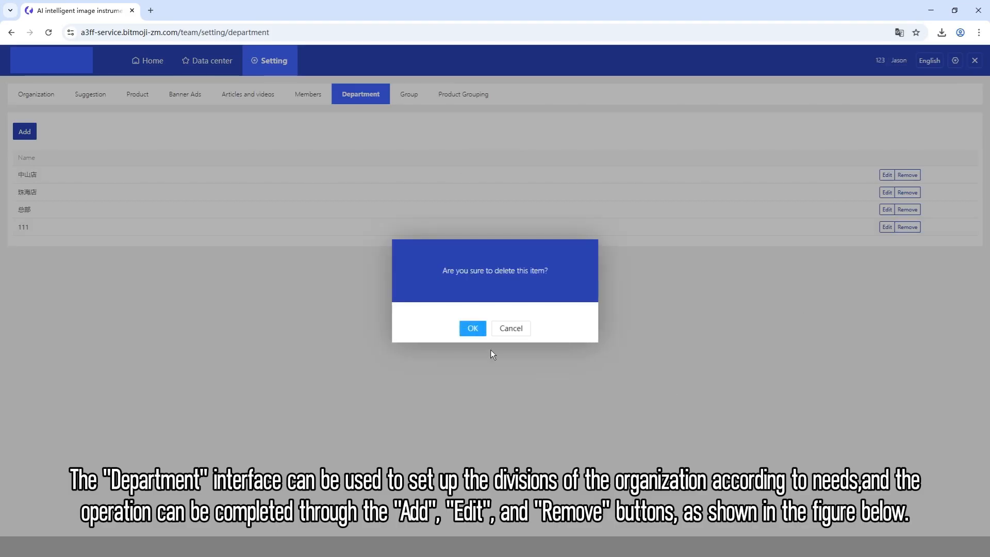
click(473, 334)
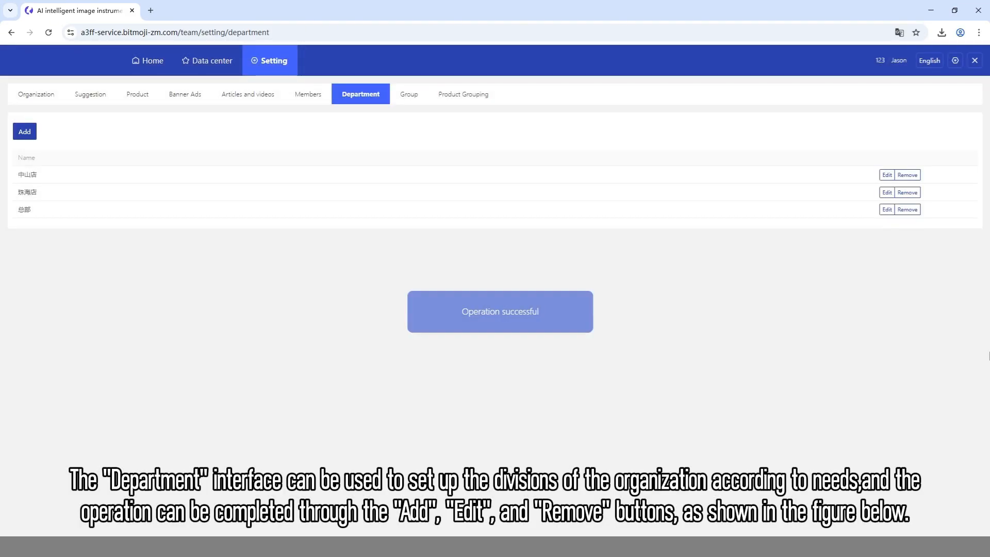
In the device Group settings, add a group named 111 and delete it again.
click(411, 94)
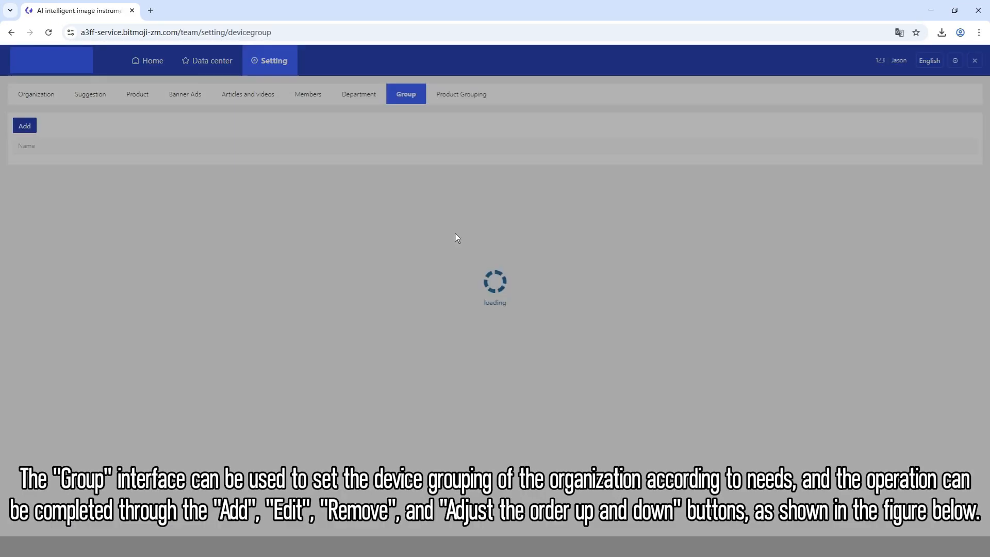
click(25, 126)
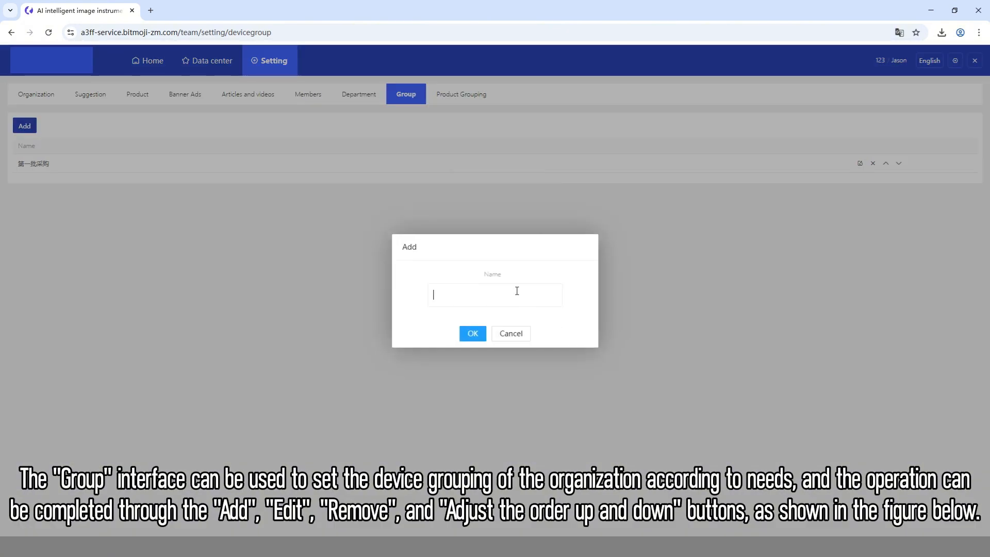
text(111)
click(473, 334)
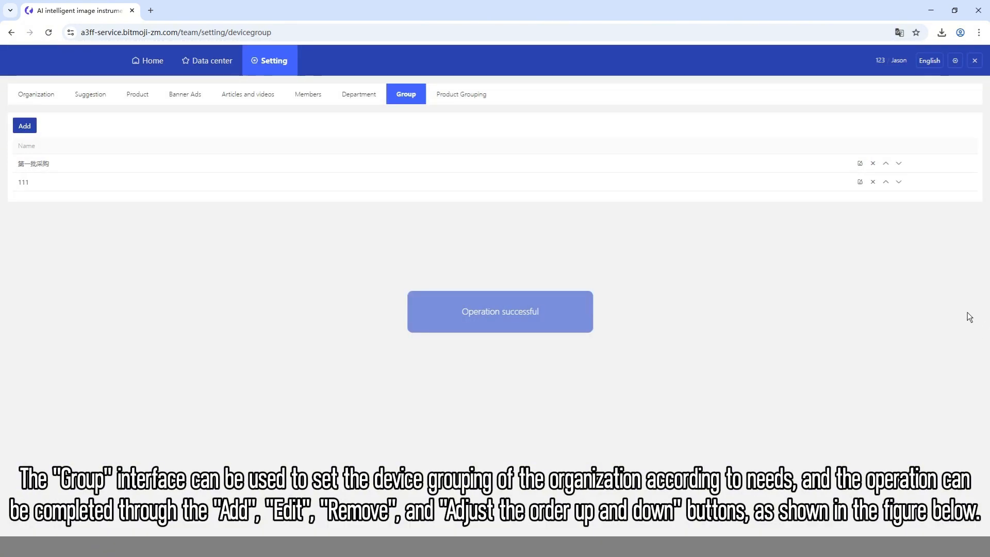
click(873, 182)
click(515, 340)
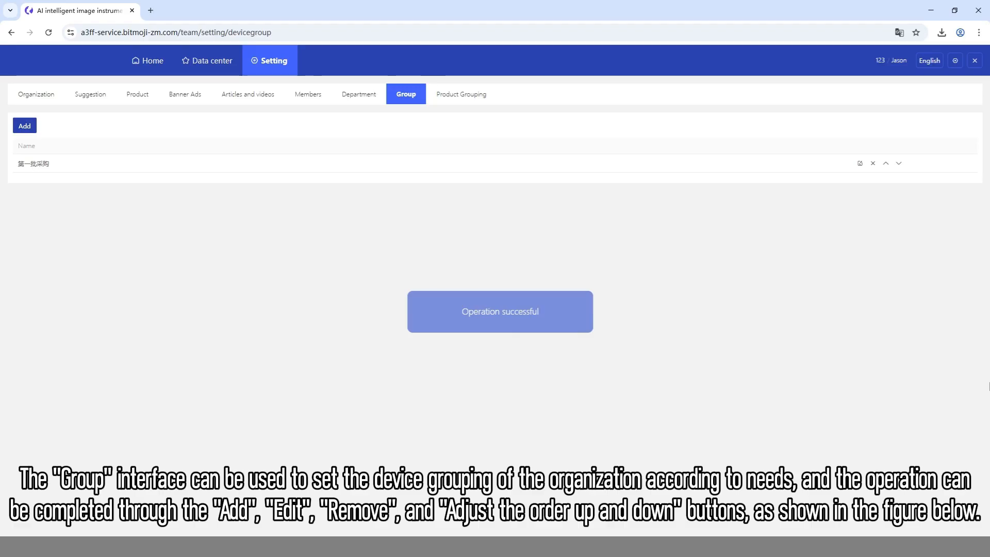
In the Product Grouping settings, add a product group named 111 and delete it again.
click(478, 97)
click(24, 126)
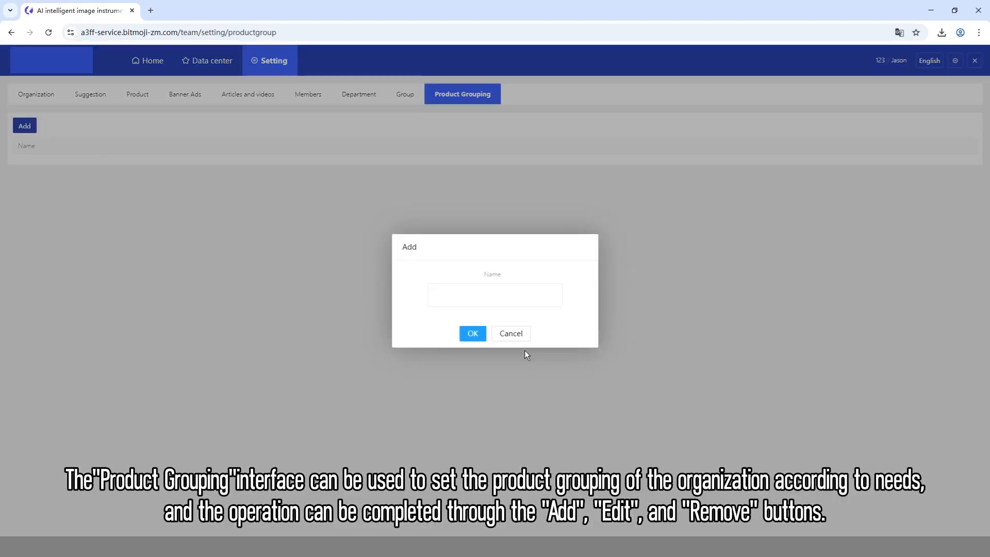
click(474, 304)
text(111)
click(473, 334)
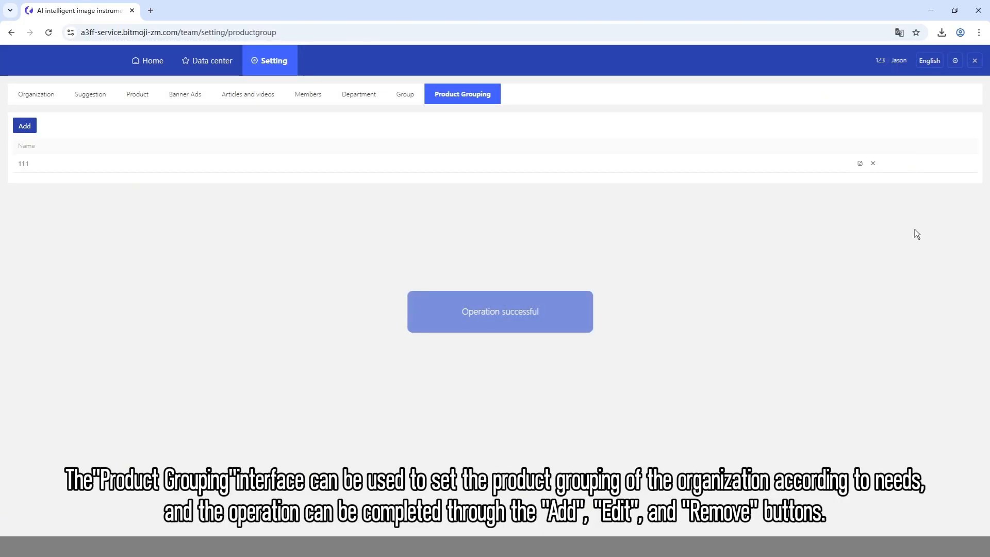
click(873, 163)
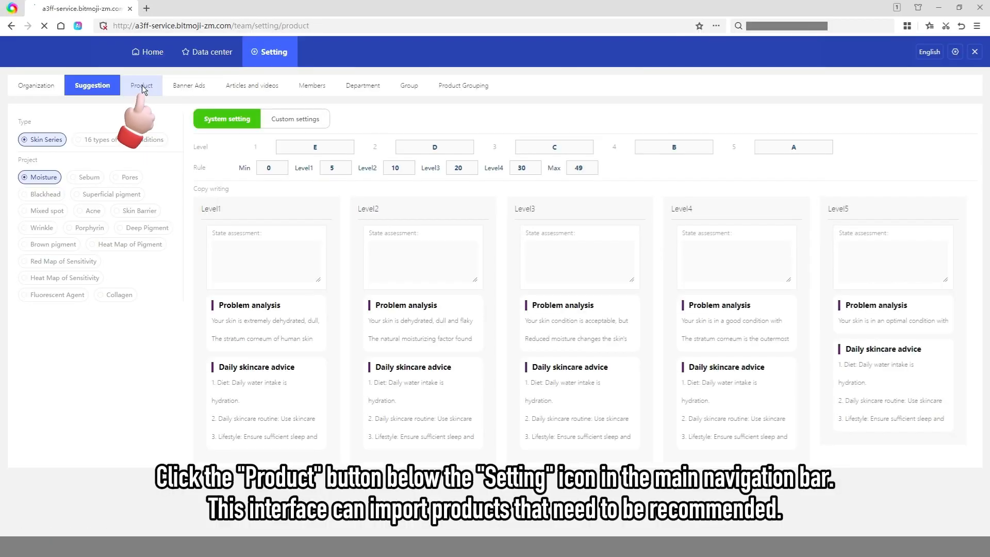
Open the Product settings, filter by single-item reports such as Moisture and Sebum and comprehensive types DSPT and DSNW, and reset both filters to All.
click(141, 85)
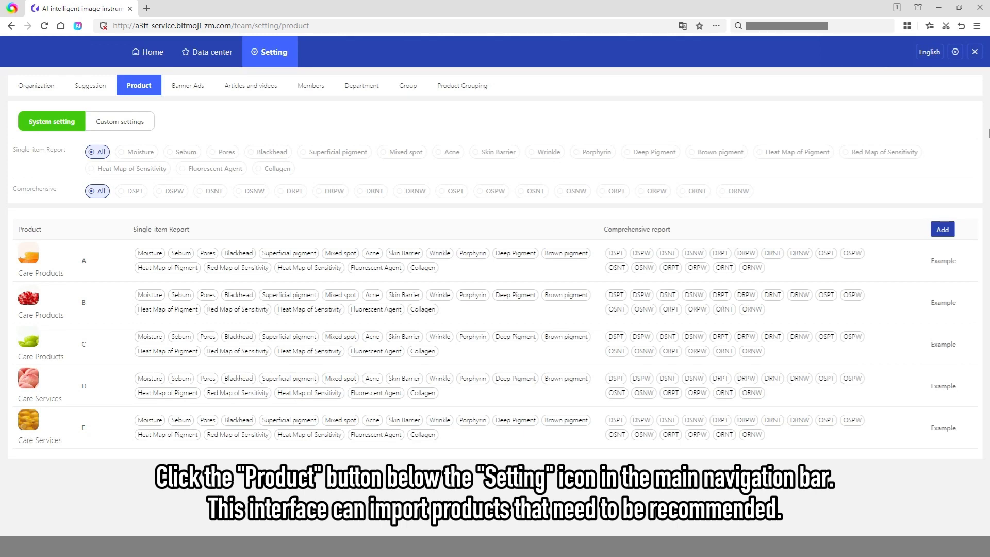
click(139, 152)
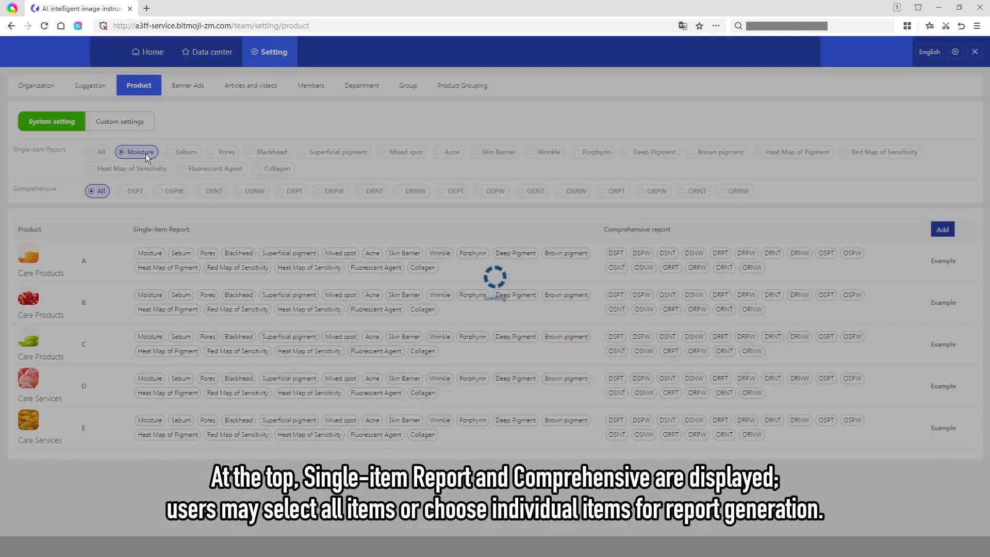
click(186, 153)
click(215, 168)
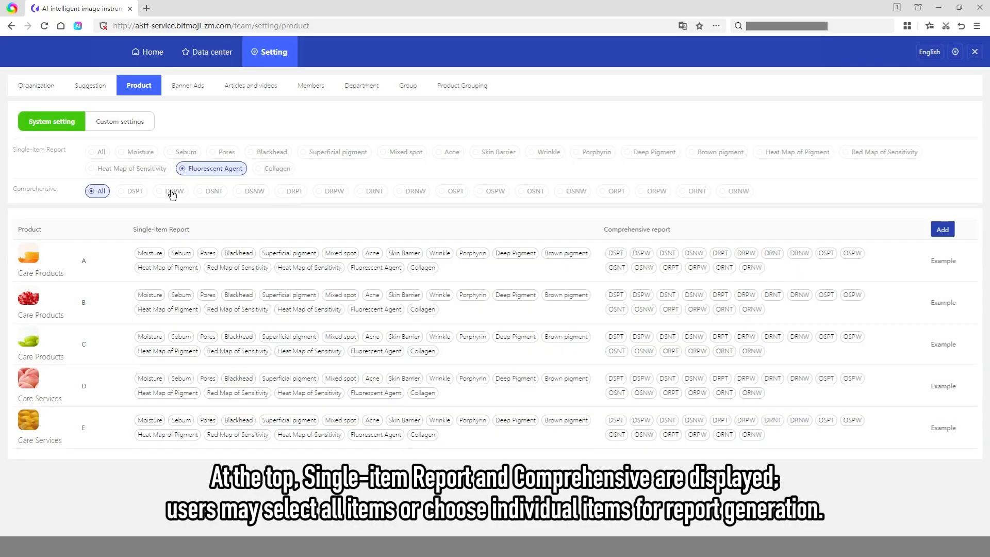
click(172, 190)
click(137, 192)
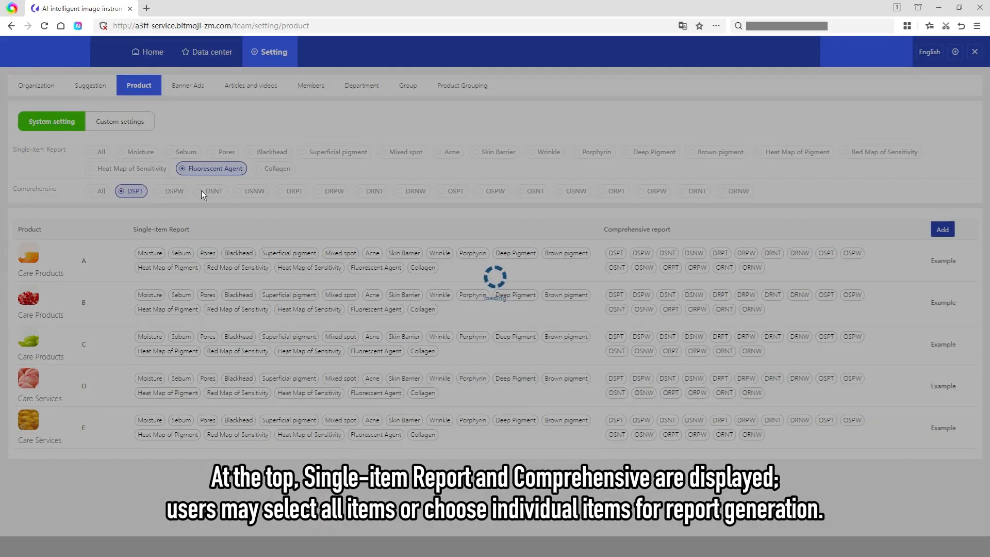
click(253, 192)
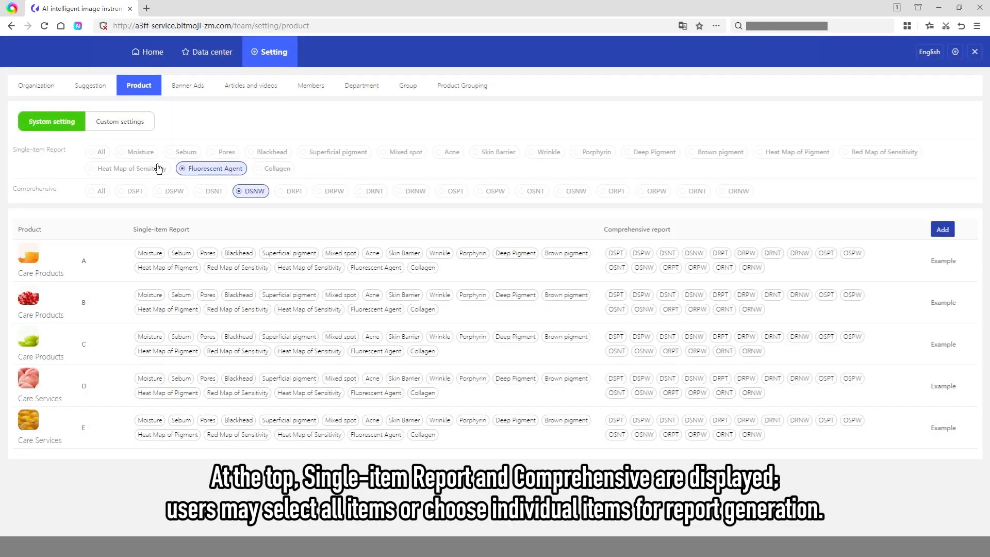
click(102, 152)
click(102, 190)
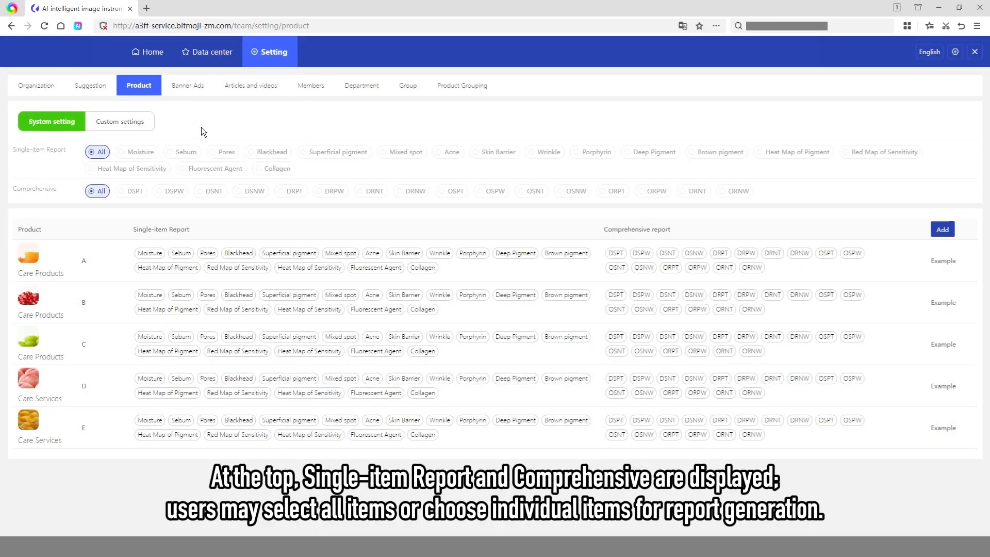
Filter the products by Fluorescent Agent and DSNW once more, and set both report filters back to All.
click(212, 168)
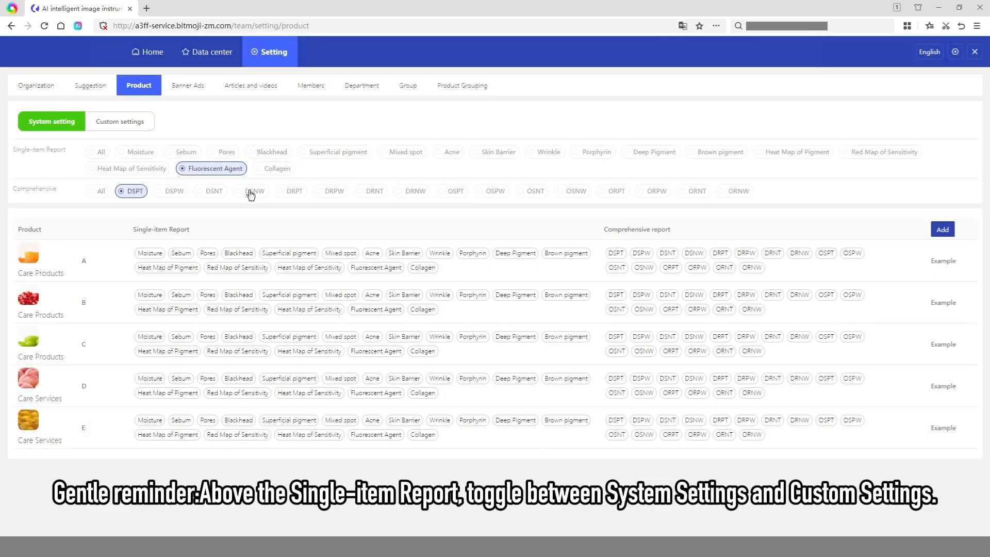
click(252, 191)
click(102, 152)
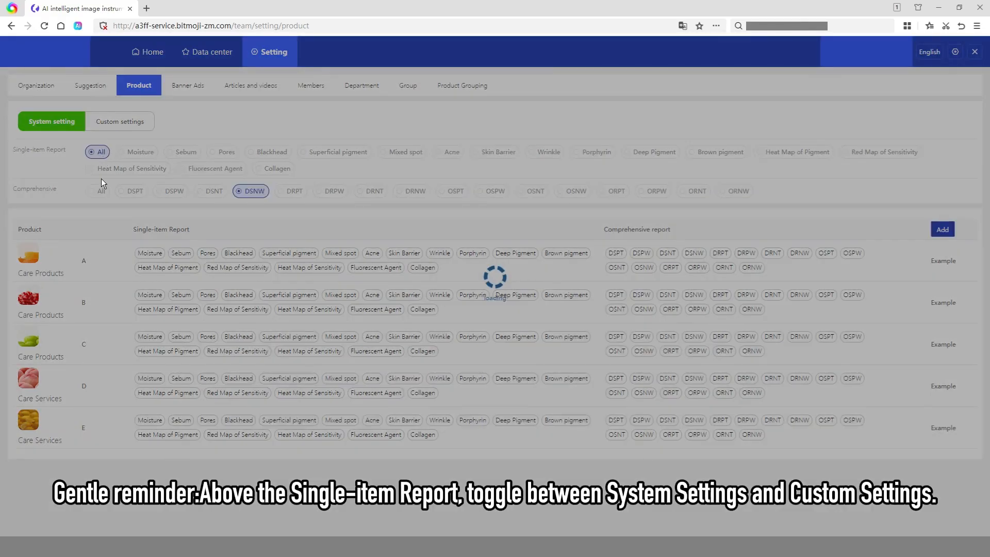
click(102, 191)
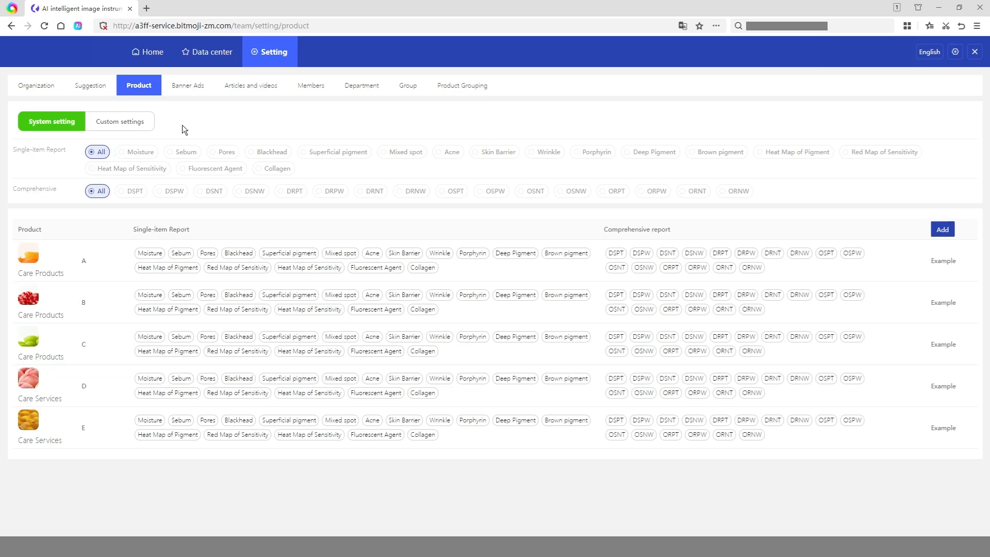
Switch the product list to Custom settings and back to System setting.
click(128, 122)
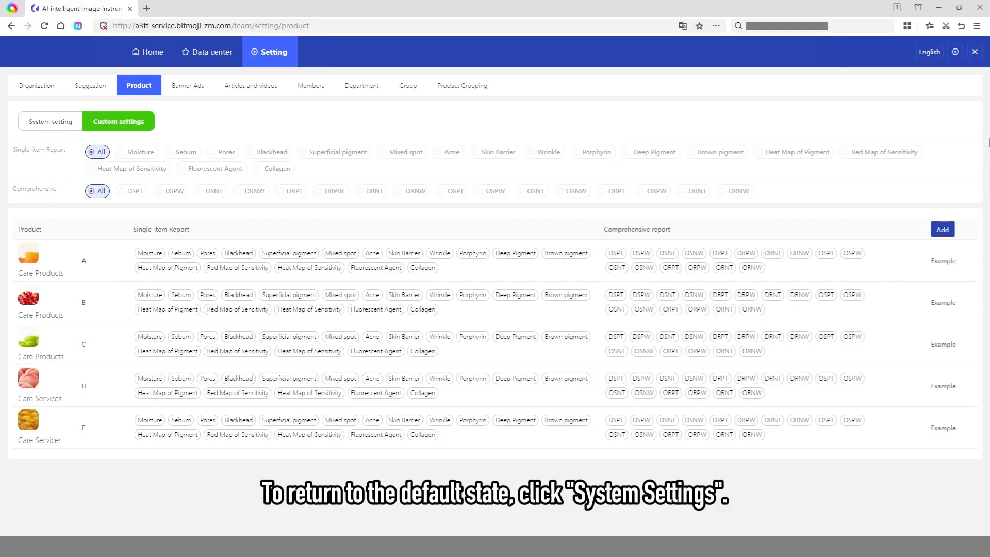
click(49, 122)
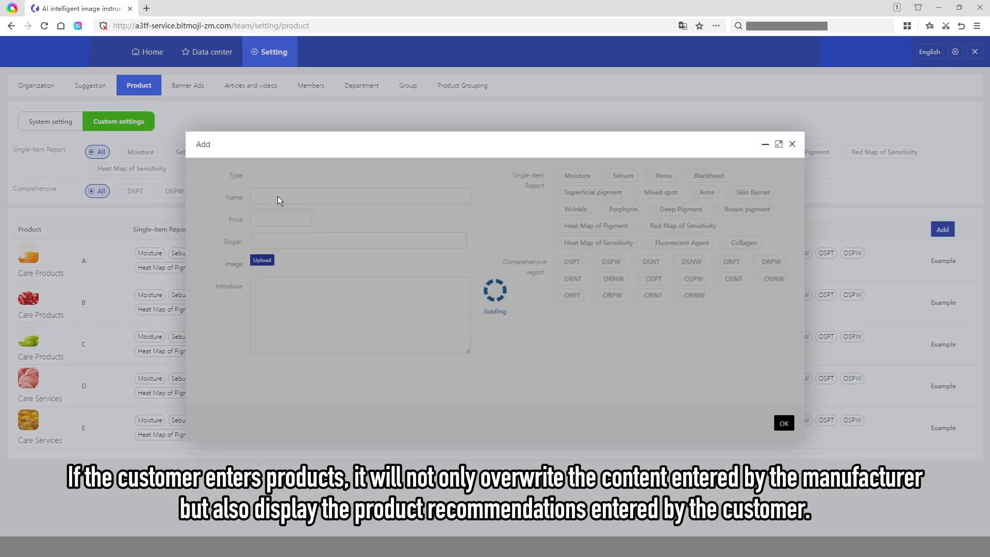
Under Custom settings, add type A product 111 for the Moisture report with price 111, slogan 111 and the dark tube image.
click(276, 196)
text(111)
click(275, 218)
text(111)
click(274, 240)
text(111)
click(262, 260)
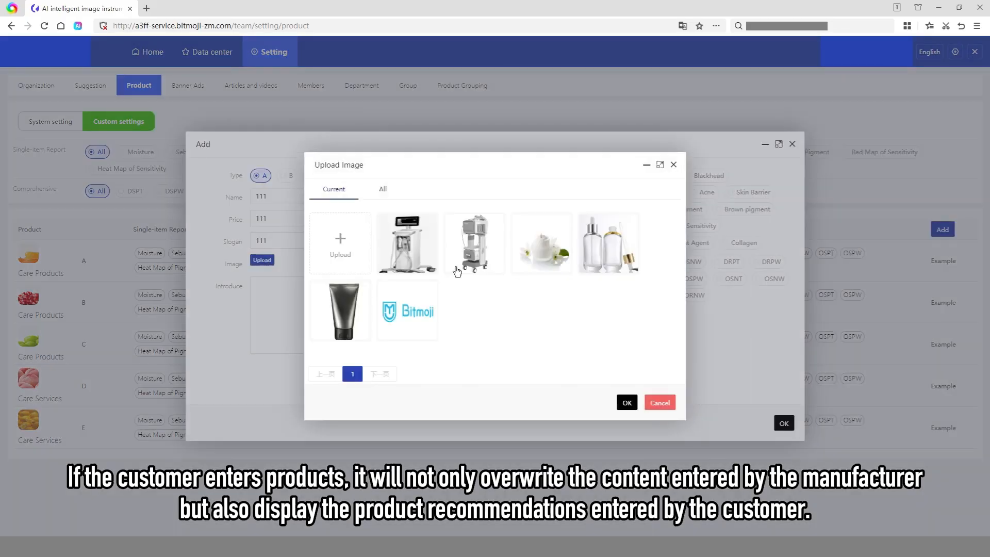
click(344, 310)
click(627, 403)
click(784, 423)
Add type B product 222 with the bottles image and type C product 333 with the cream jar image, both for the Moisture report.
click(943, 229)
click(262, 259)
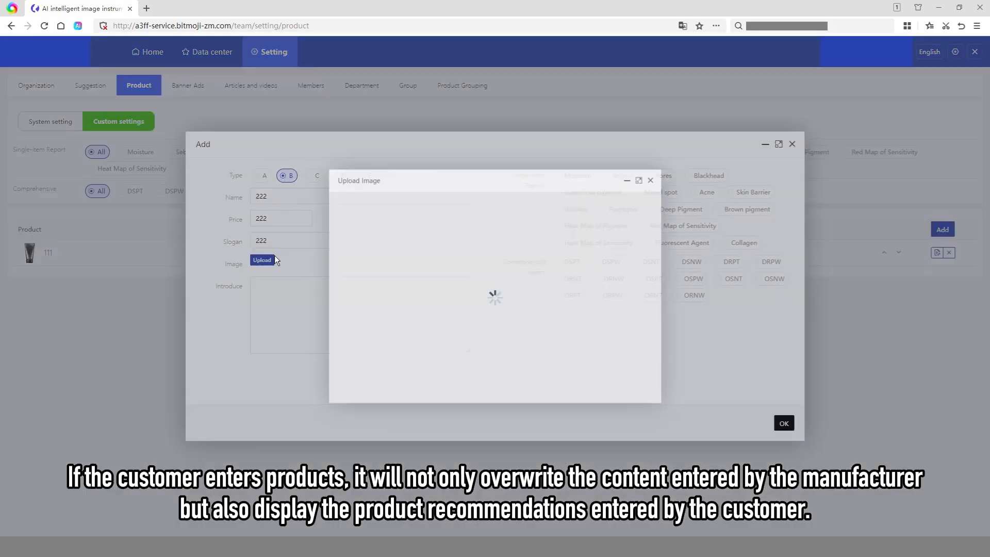
click(276, 219)
text(33)
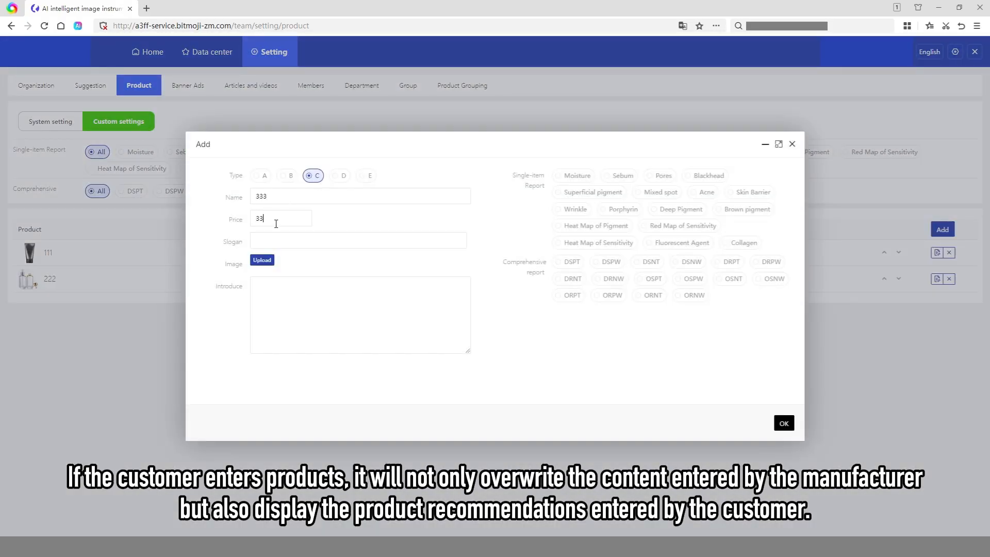
click(262, 260)
click(784, 423)
Add type D product 444 for the Moisture report with price 444, slogan 444 and a device image.
click(942, 229)
click(340, 175)
click(299, 196)
text(44)
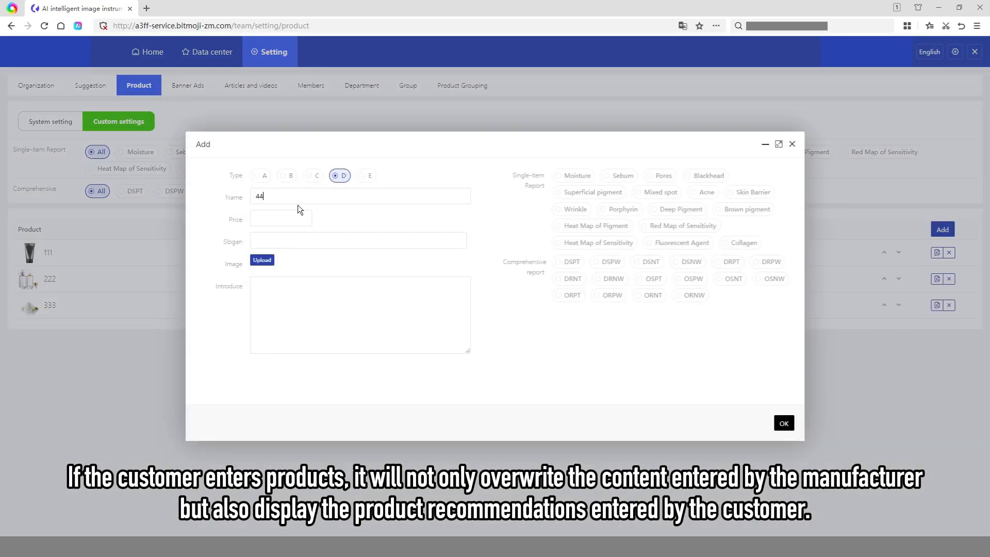
click(262, 260)
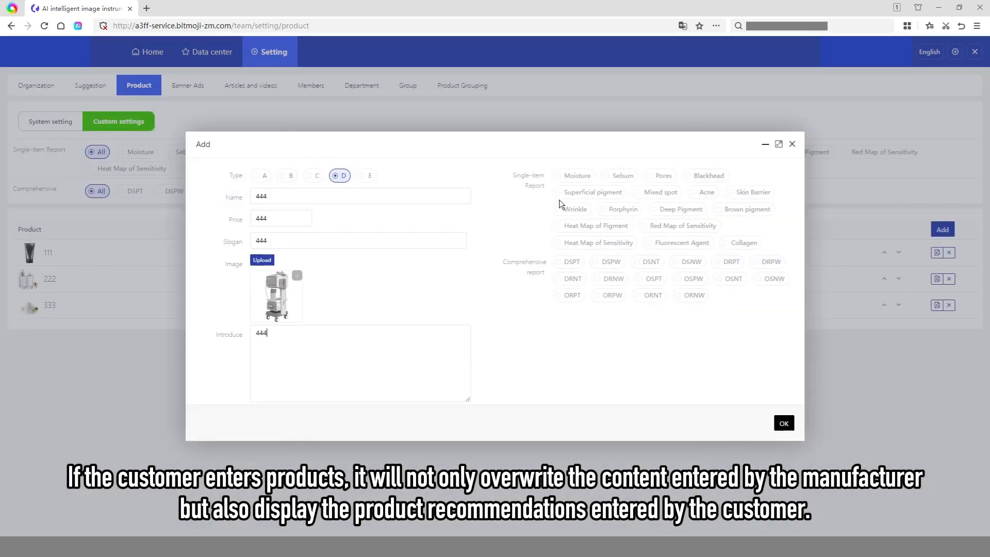
click(783, 423)
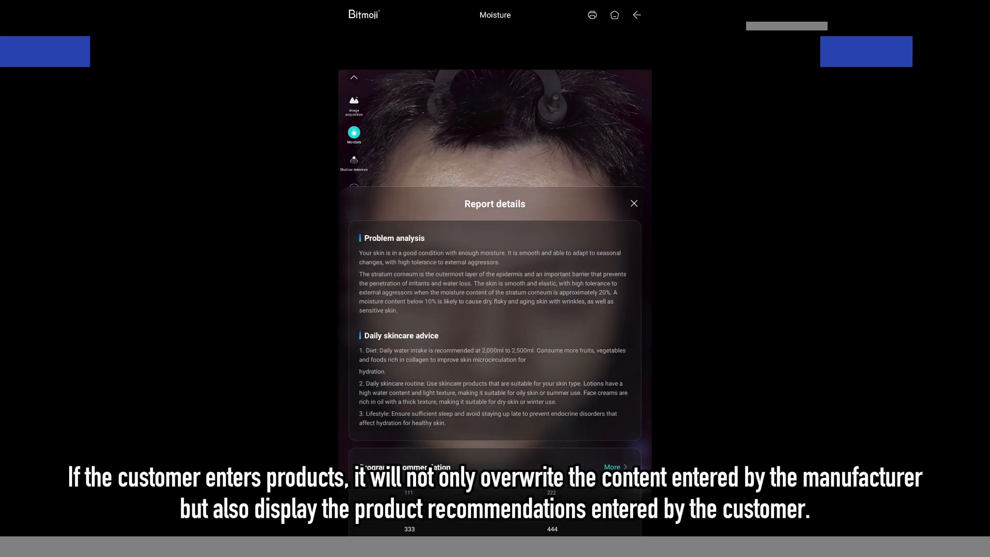
Examine the program recommendations in the Moisture report details on the skin testing device.
scroll(495, 378, down, 2)
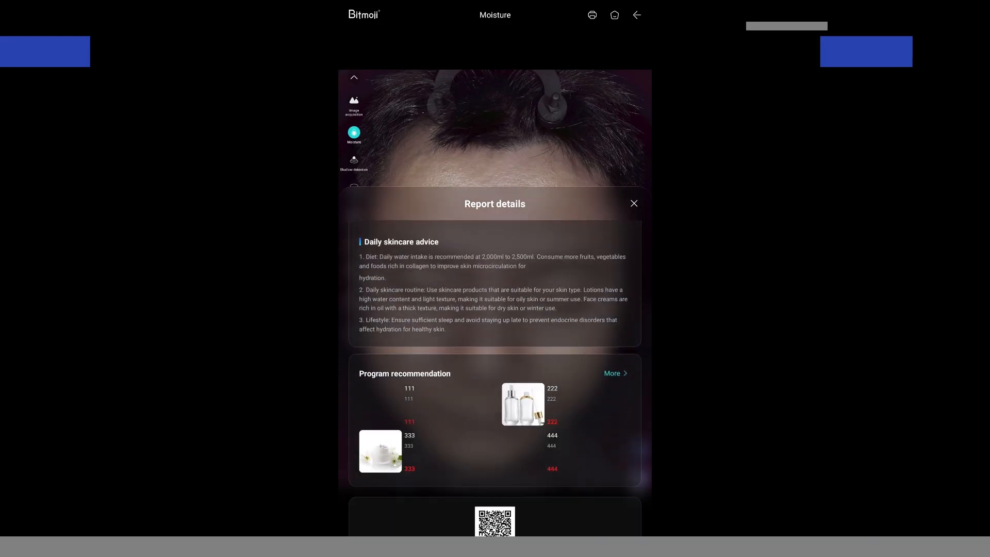
scroll(495, 378, down, 1)
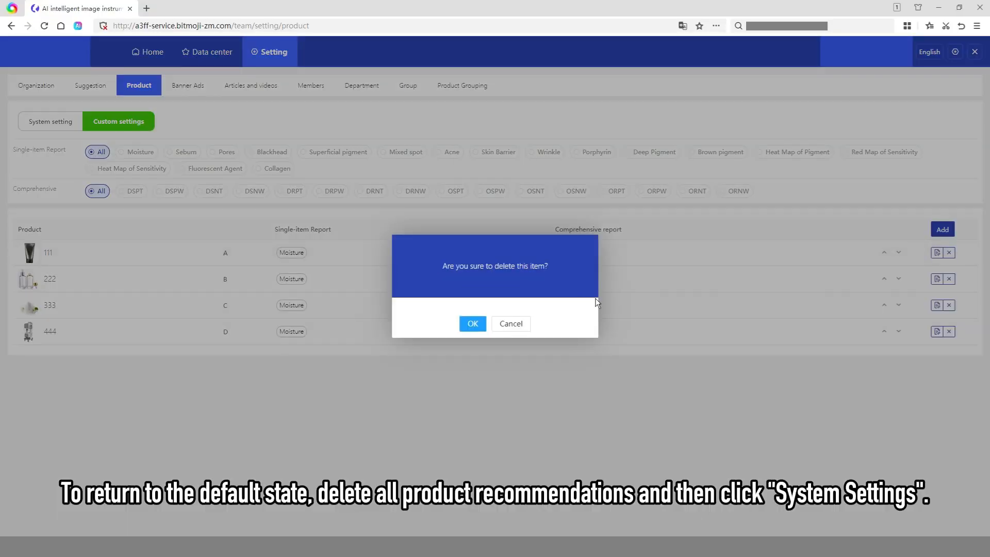
Delete the custom products 111, 222, 333 and 444, and return the product list to System setting.
click(472, 325)
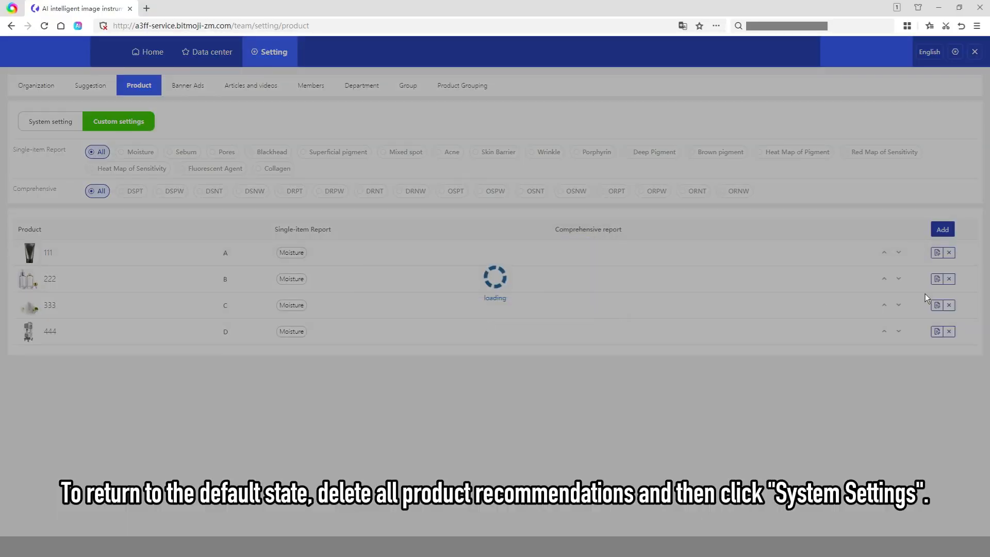
click(949, 252)
click(948, 252)
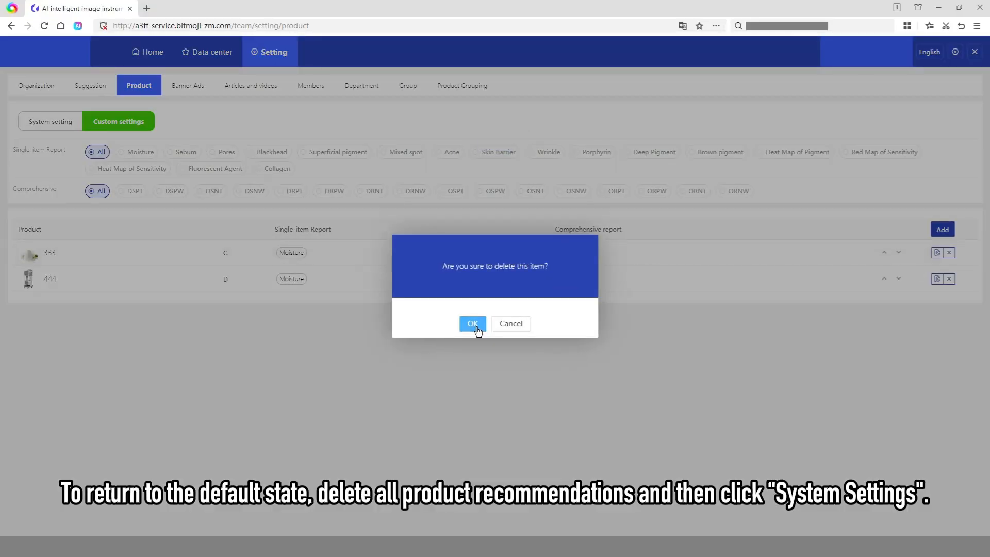
click(472, 324)
click(949, 252)
click(472, 324)
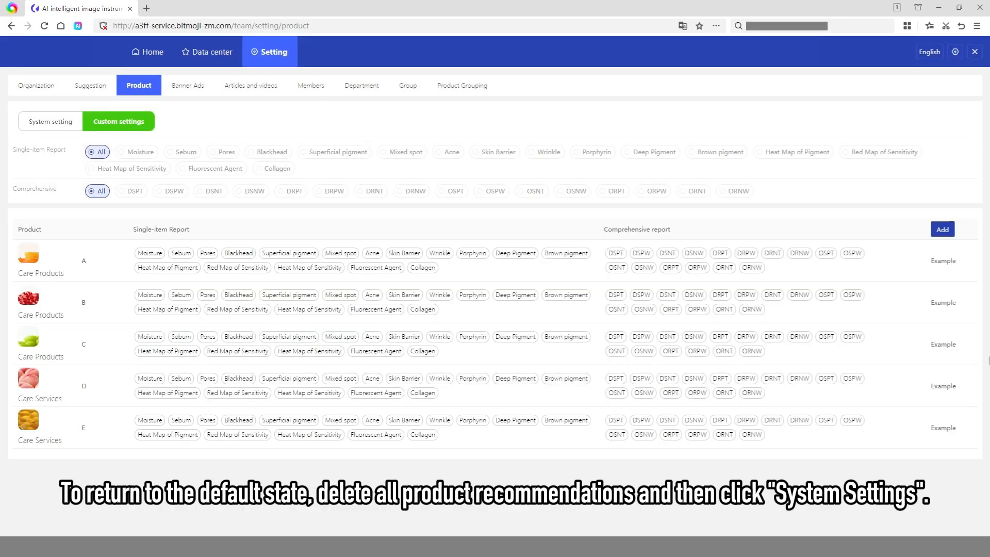
click(52, 121)
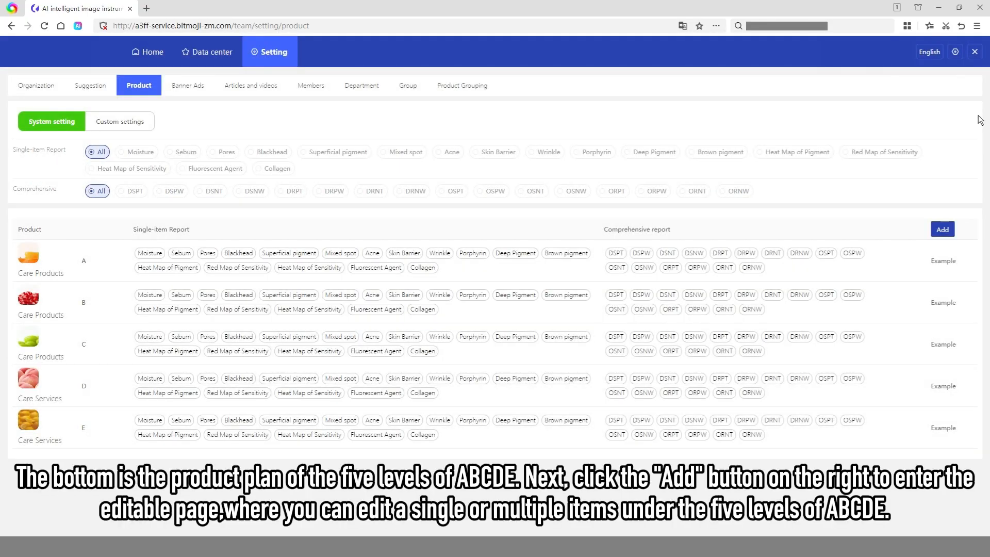
Switch the product list to Custom settings and start a new type A product named 111.
click(143, 126)
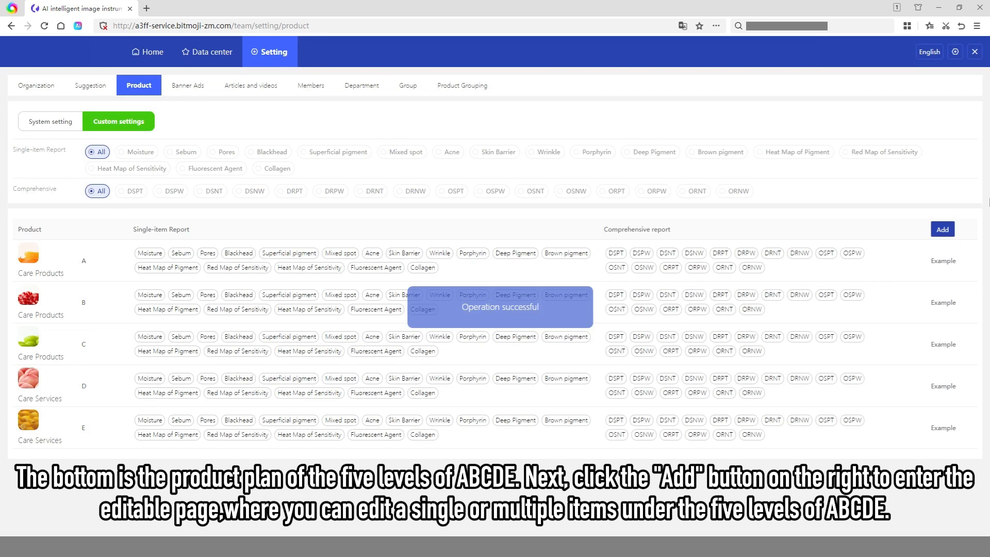
click(942, 229)
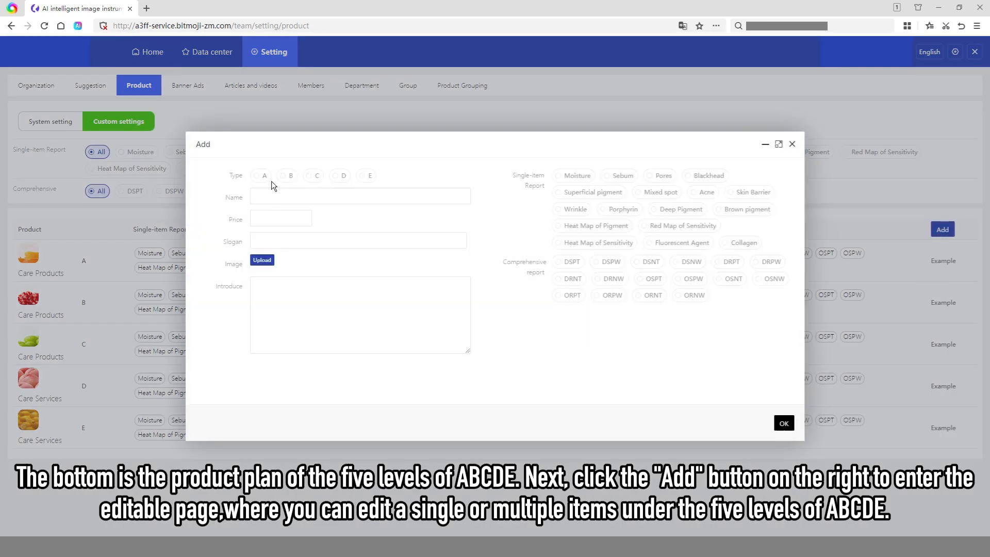
click(267, 177)
text(111)
click(264, 260)
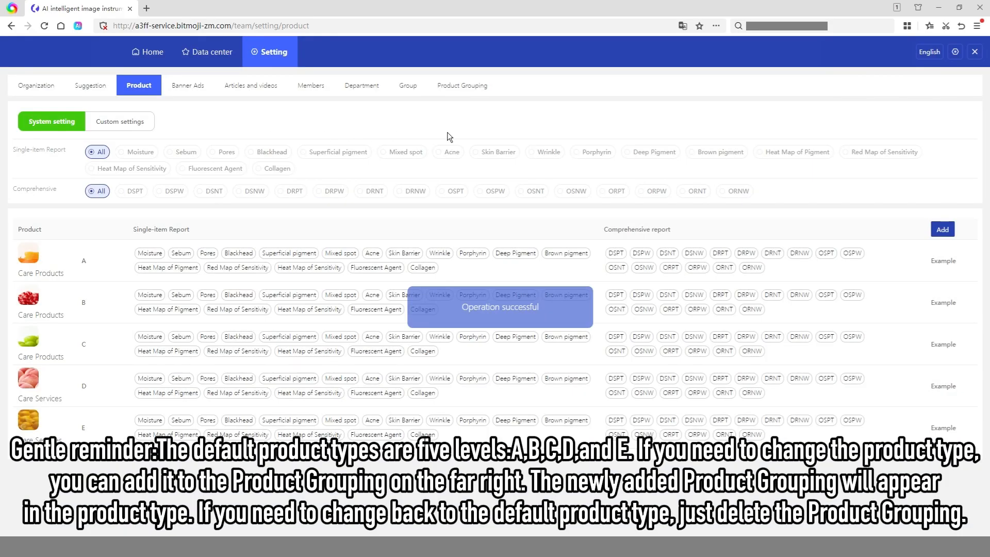
Check the default product types offered for a new product, and add a product grouping named 111.
click(942, 229)
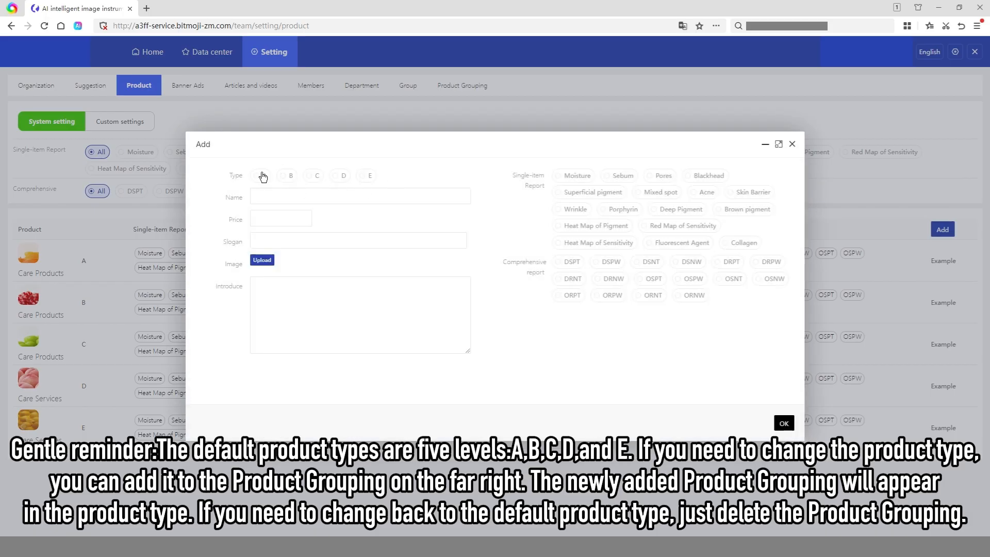
click(793, 146)
click(464, 86)
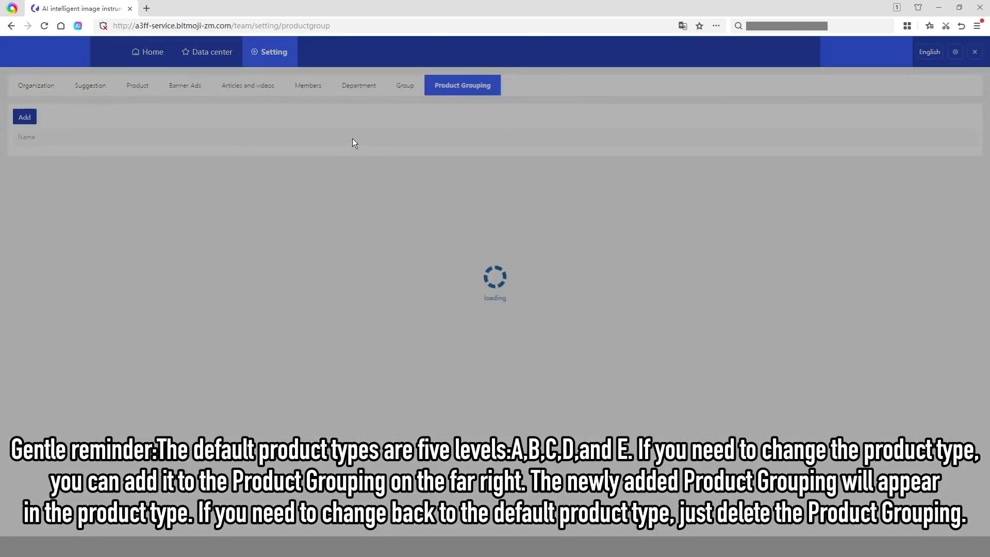
click(27, 118)
text(1)
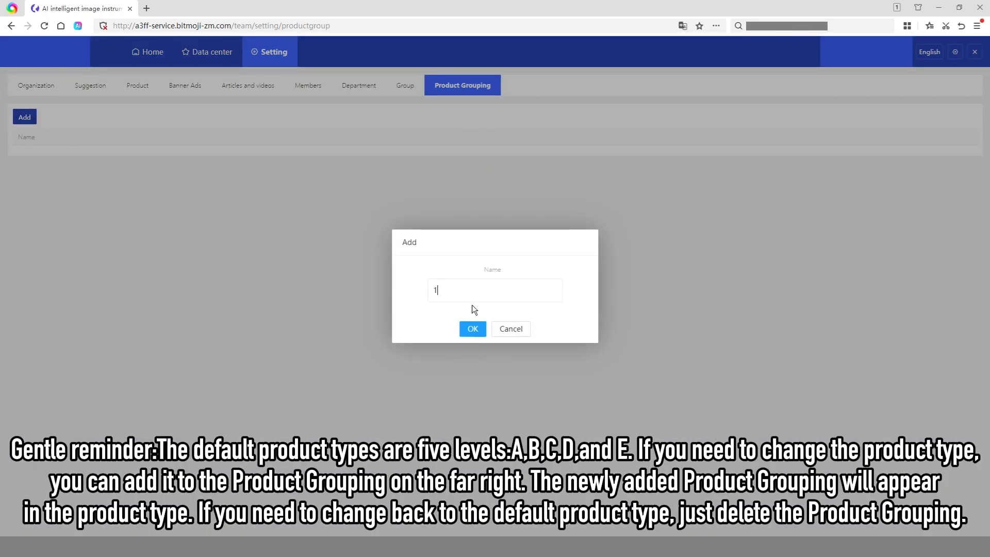
text(11)
key(Return)
Check which product types are offered for a new product with the 111 grouping in place.
click(137, 90)
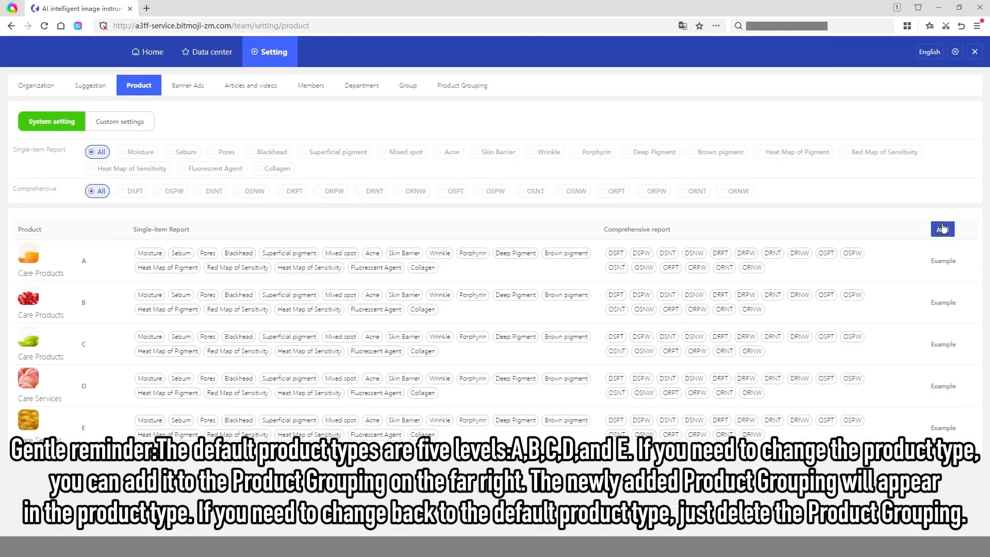
click(943, 229)
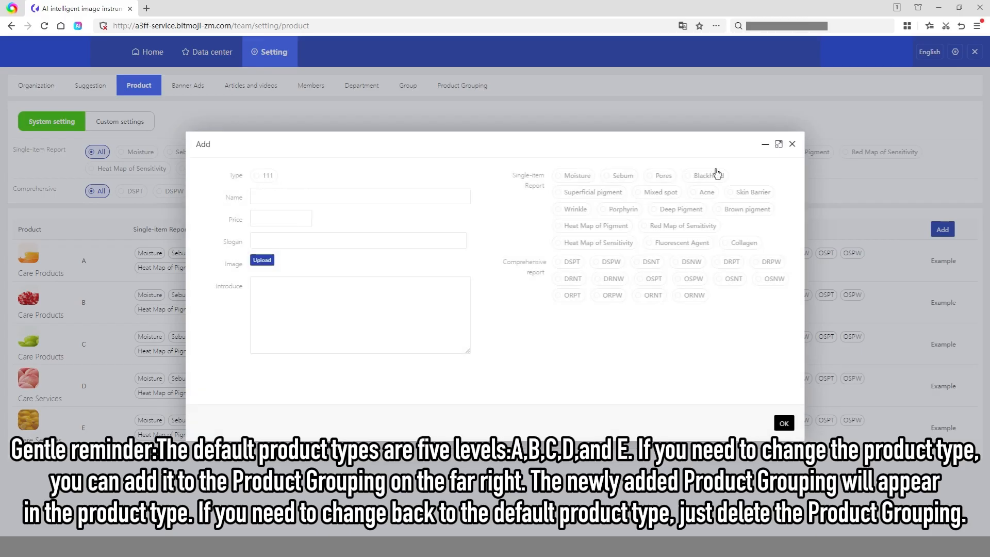
click(792, 143)
Delete the product grouping 111 and reopen the form for a new product to check its types.
click(462, 88)
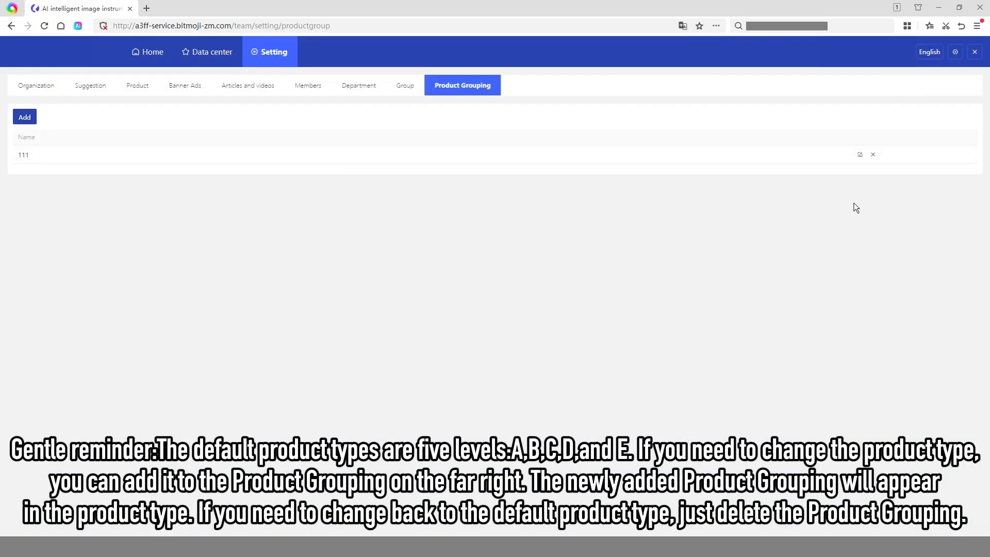
click(869, 154)
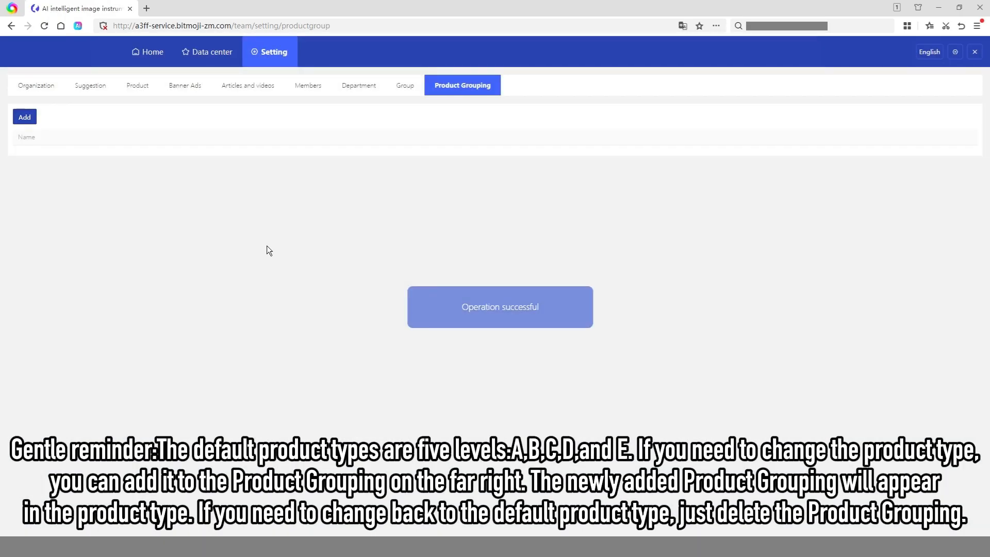
click(126, 90)
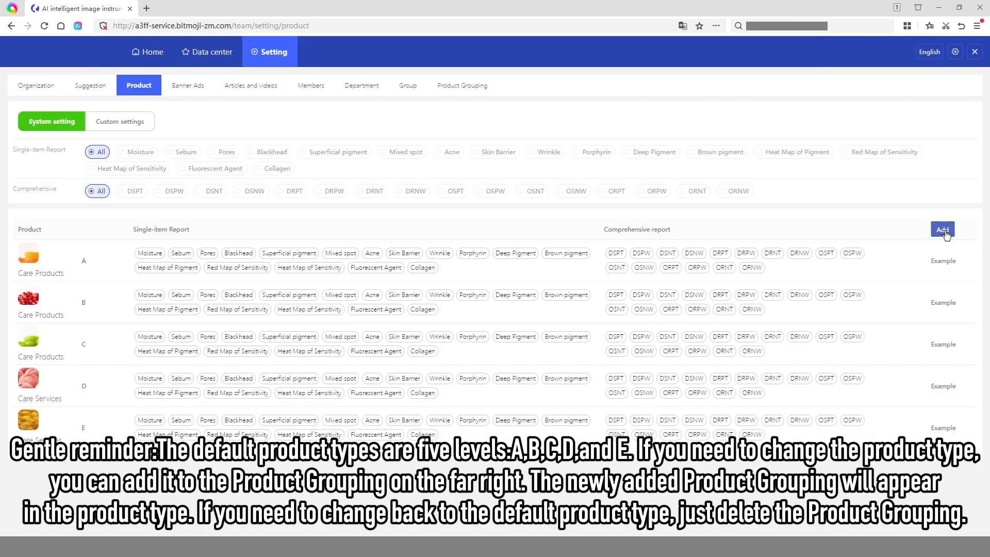
click(942, 230)
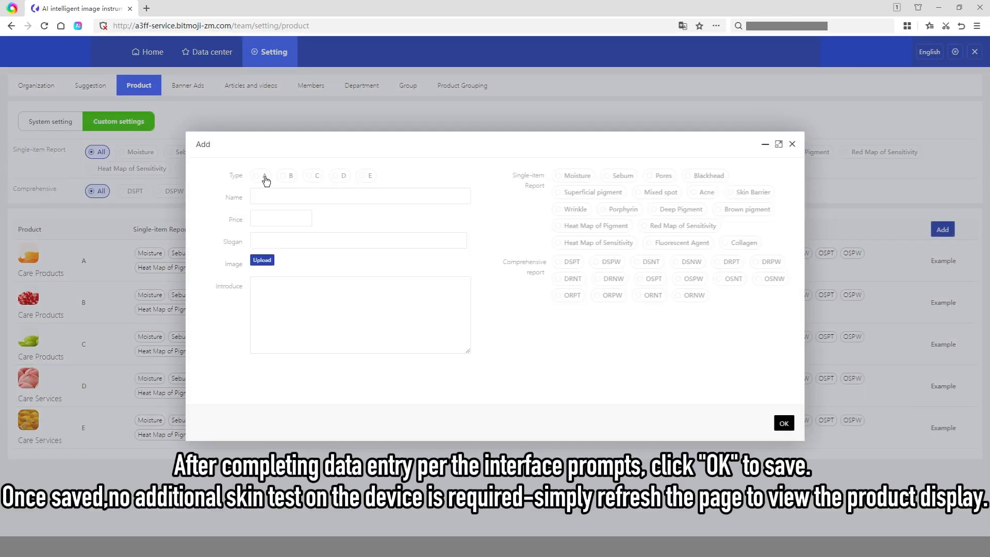
Add a type A product with name, price, slogan and introduction 111 and the dark tube image, for the Moisture report.
click(271, 200)
click(264, 261)
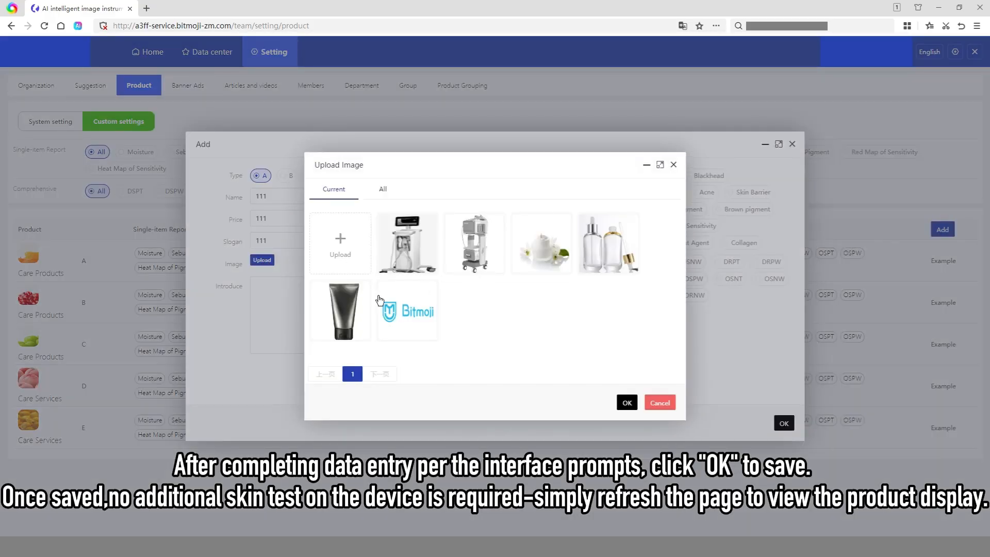
click(353, 300)
click(625, 402)
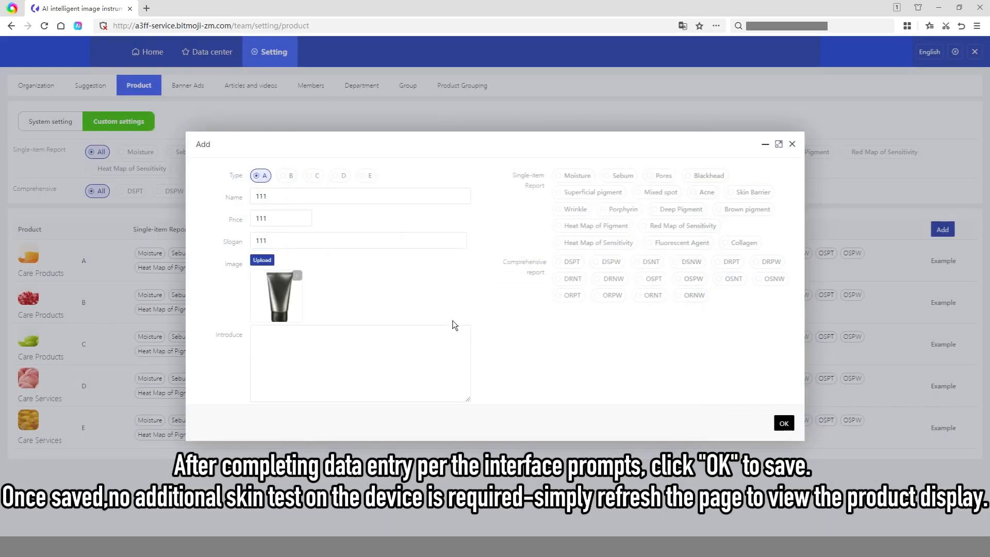
click(294, 353)
text(111)
click(580, 178)
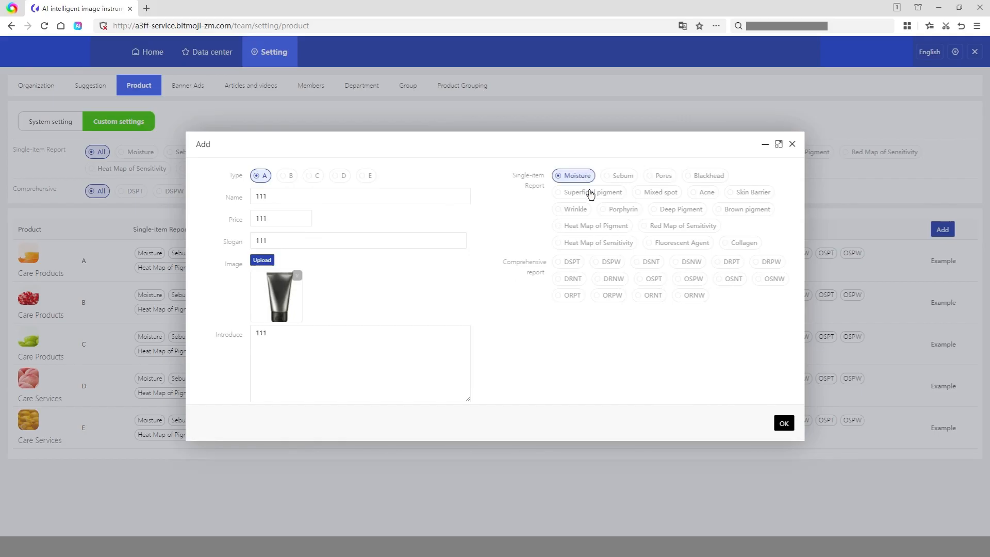